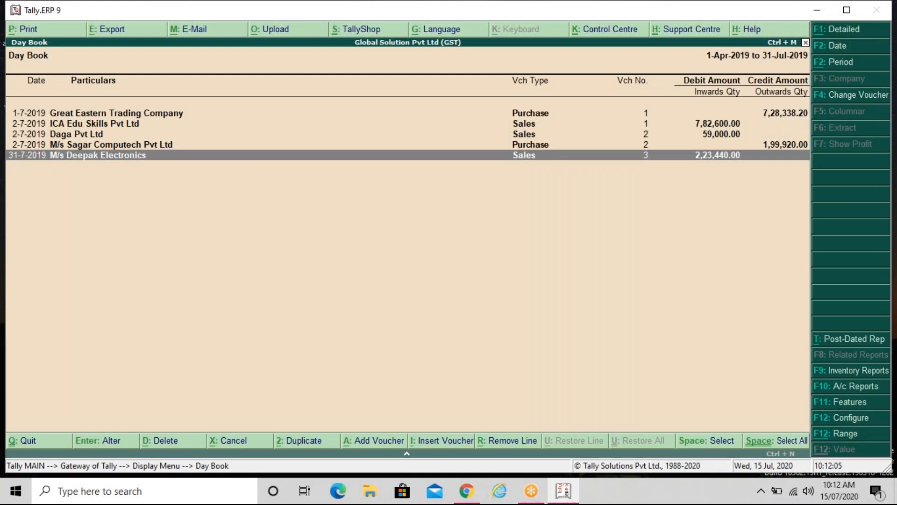
Open the Daga Pvt Ltd sales voucher from the Day Book and move to its party account name.
key(Up)
key(Up)
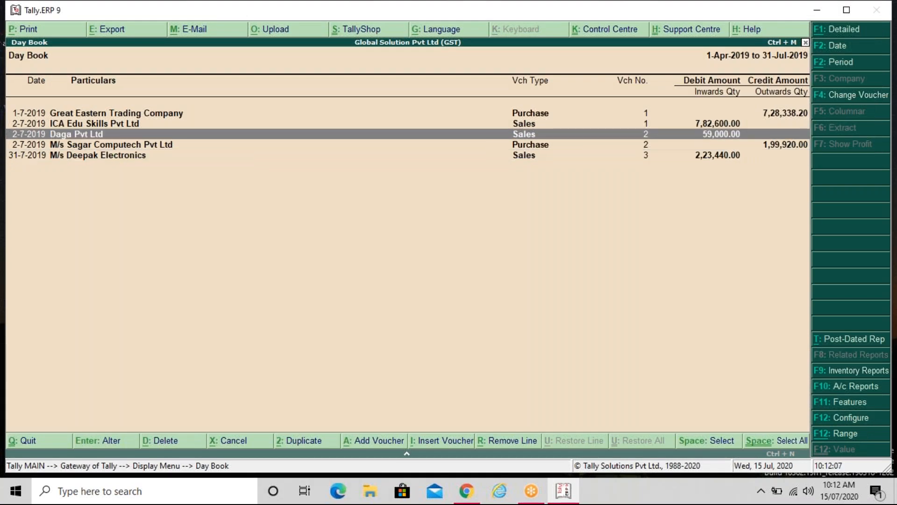
key(Return)
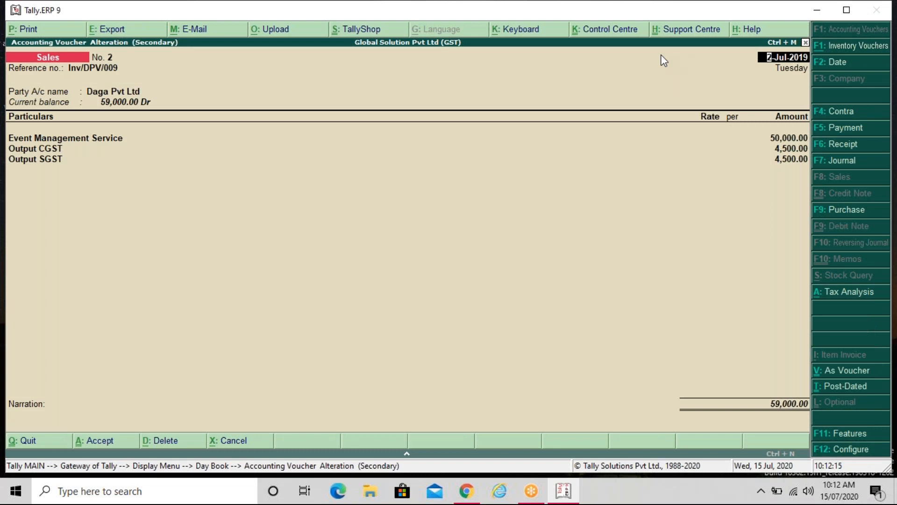
click(479, 231)
click(479, 231)
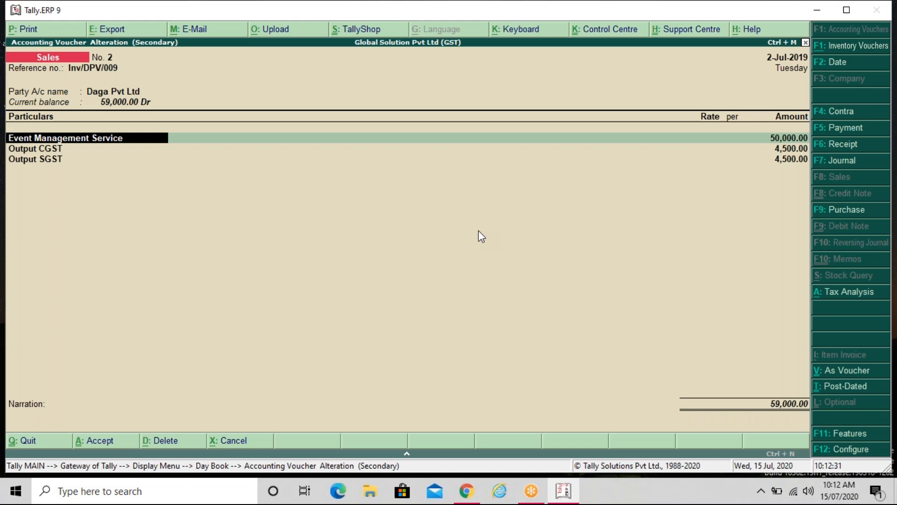
key(Up)
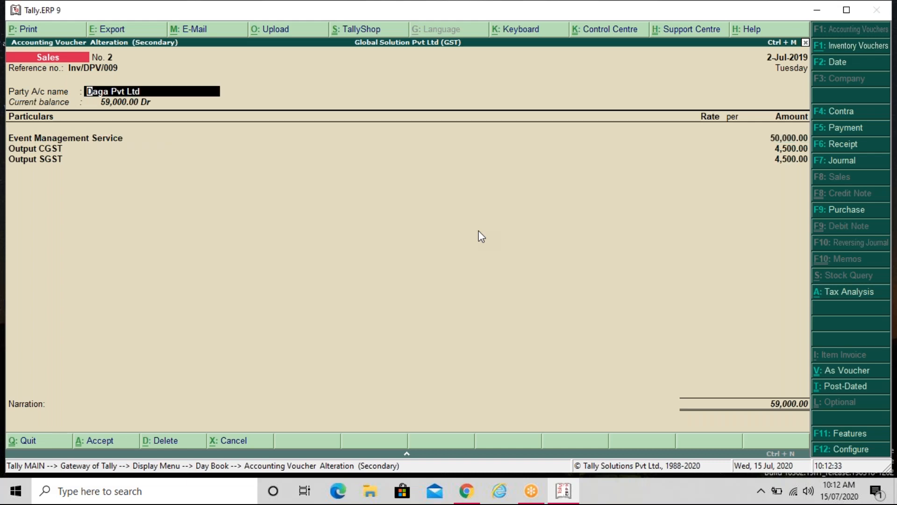
Open the Daga Pvt Ltd ledger with Ctrl+Enter and accept it unchanged.
key(ctrl+Return)
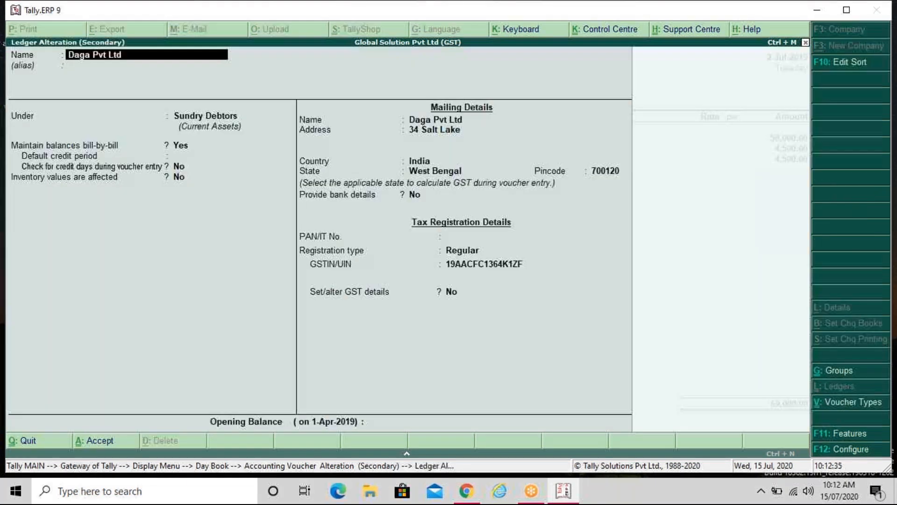
key(Return)
key(Return)
key(Return)
key(Return)
key(Return)
key(Return)
key(Return)
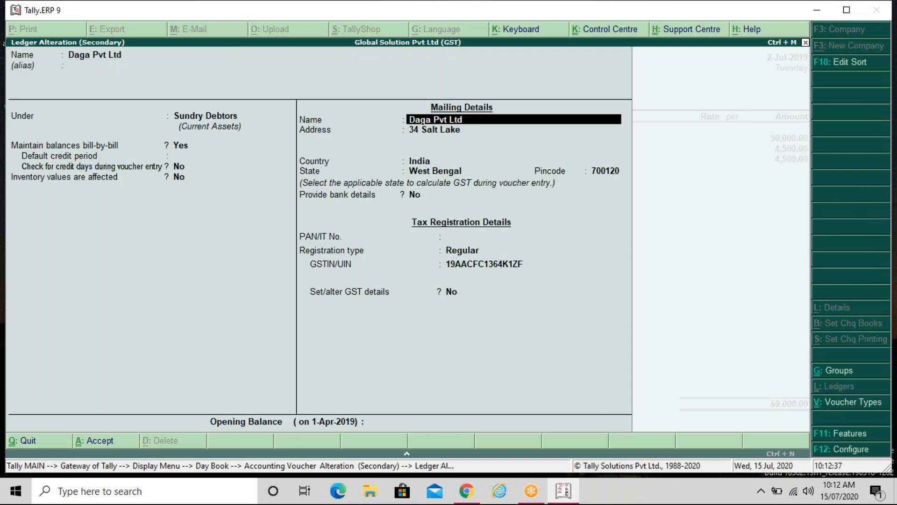
key(Return)
key(Return)
key(Return)
key(Return)
key(Return)
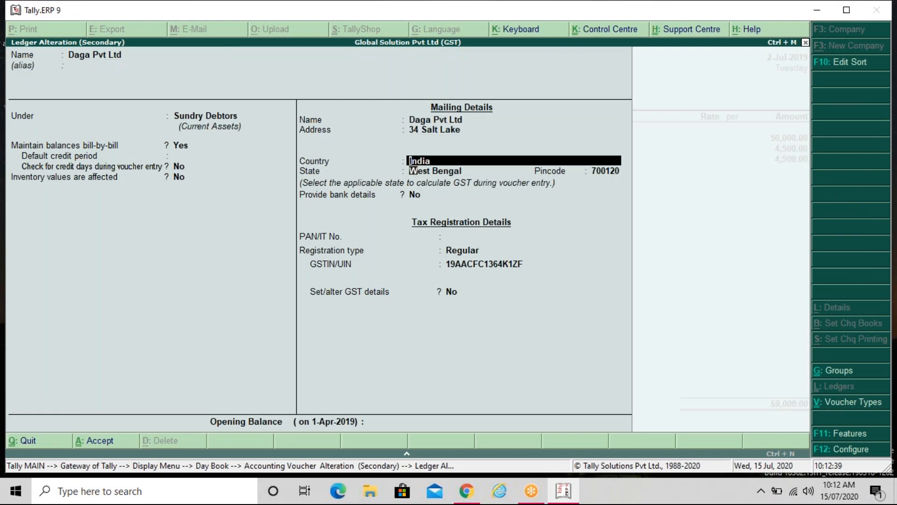
key(Return)
key(Return)
key(Return)
key(Return)
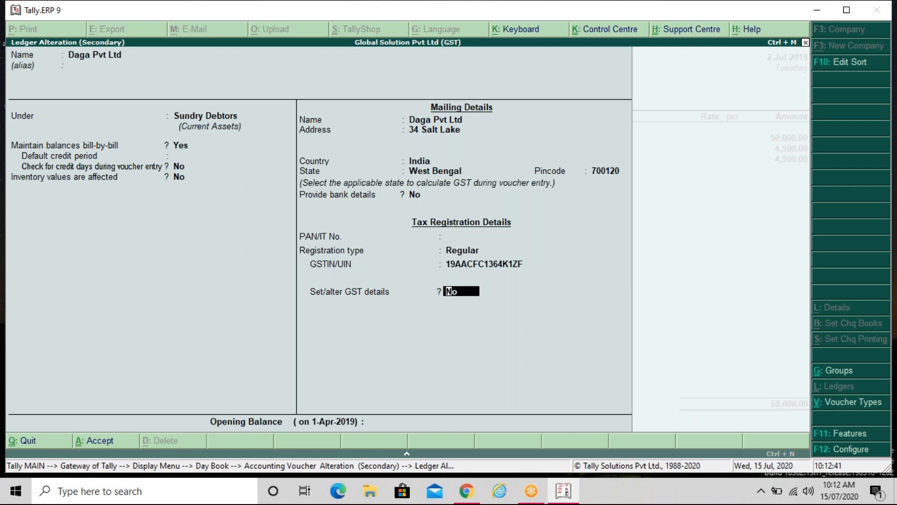
key(Return)
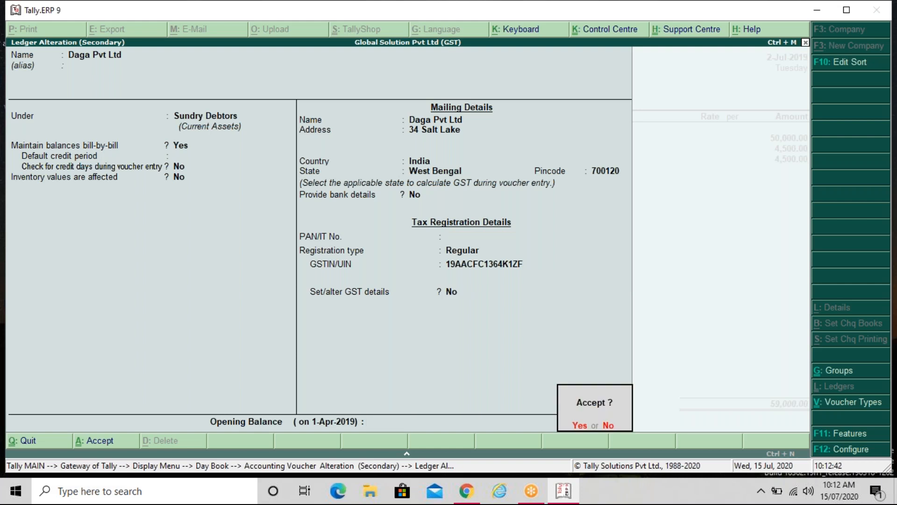
key(Return)
key(Return)
key(Return)
key(Return)
key(Return)
key(Return)
key(Return)
key(Return)
key(Return)
key(Return)
key(Return)
key(Return)
key(Return)
key(Return)
key(Return)
key(Return)
key(Return)
key(Return)
key(Return)
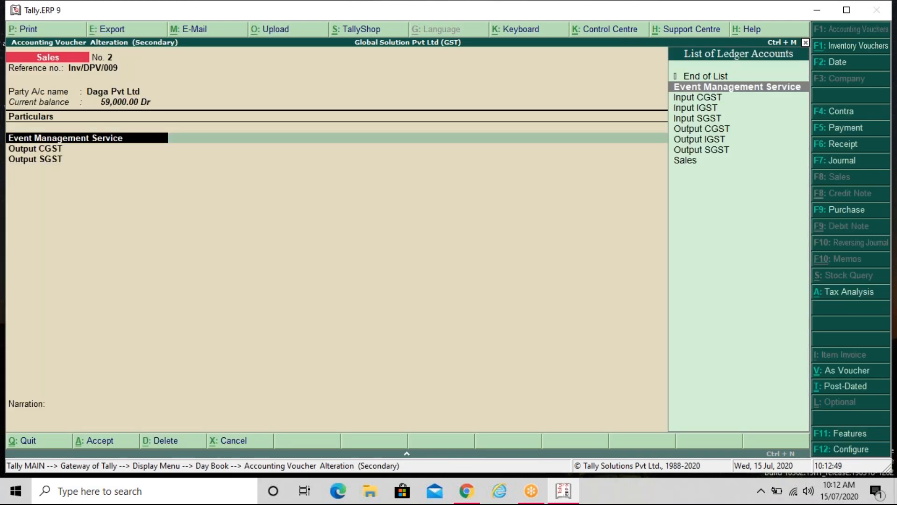
Open the Event Management Service ledger, keep Sales Accounts as its group, and reach the GST details setting.
key(ctrl+Return)
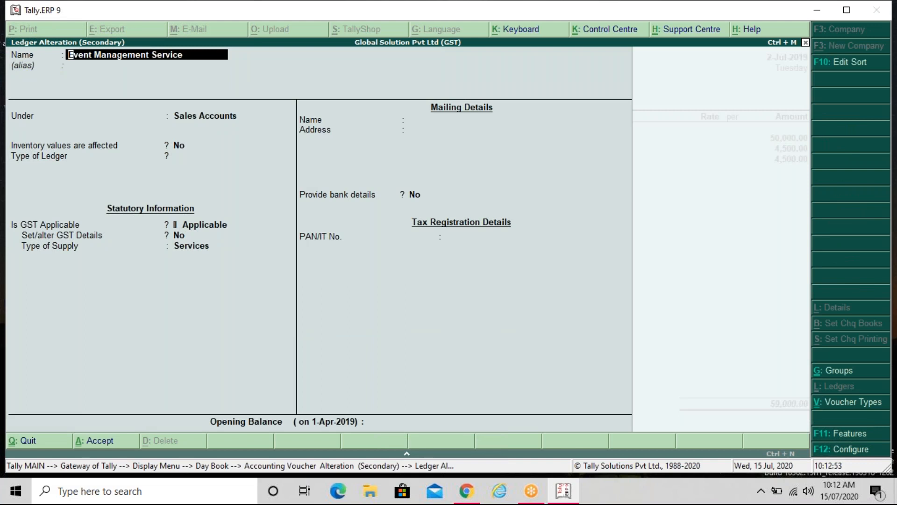
key(Return)
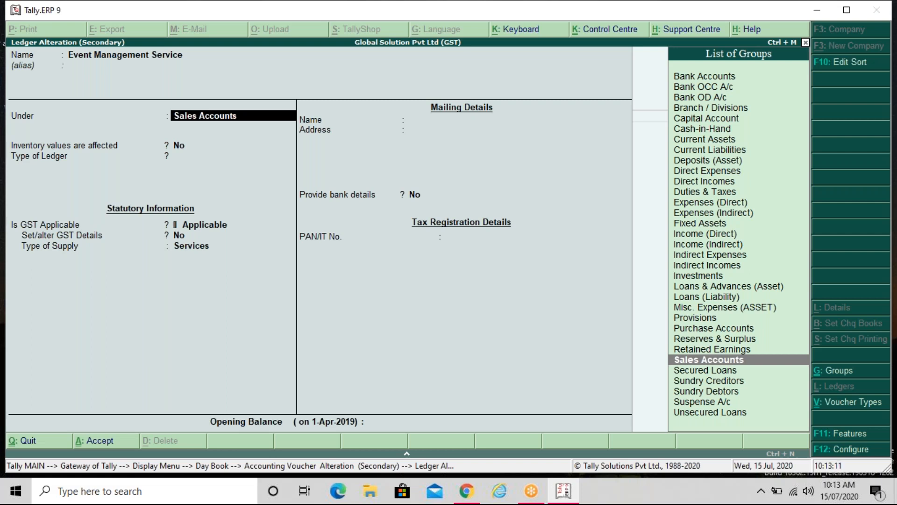
key(Return)
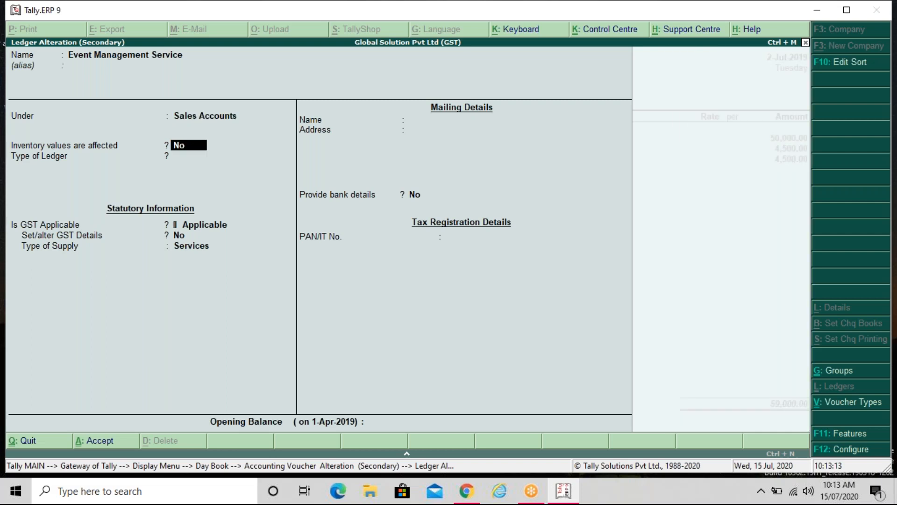
key(Return)
key(Return)
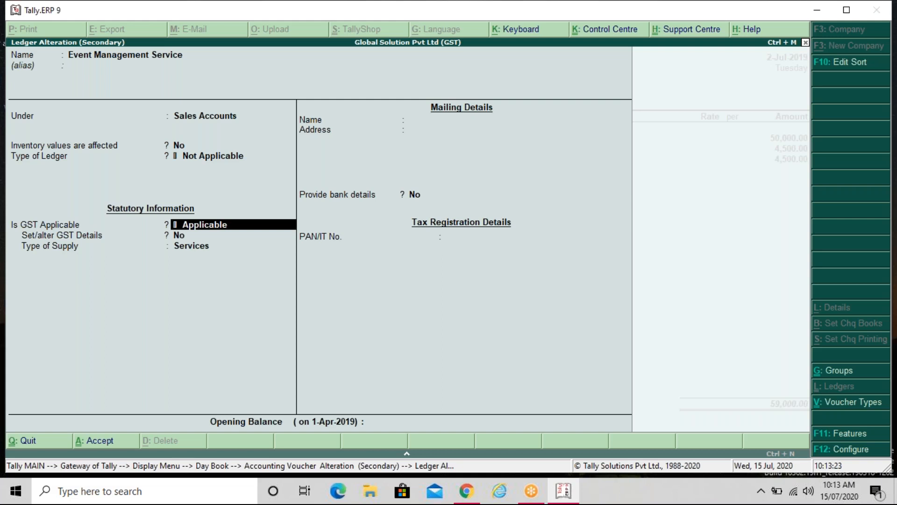
key(Return)
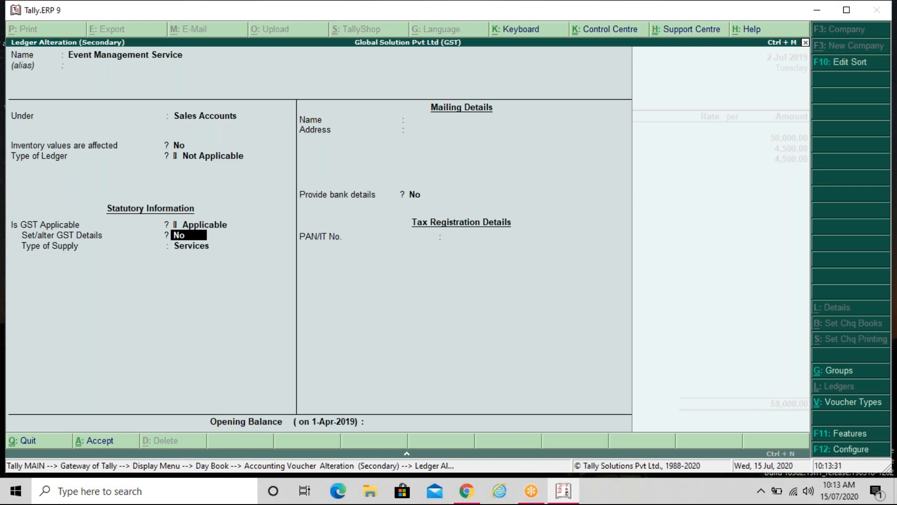
Turn on GST details, keeping HSN/SAC 456456 and the Sales Taxable nature of transaction.
text(y)
key(Return)
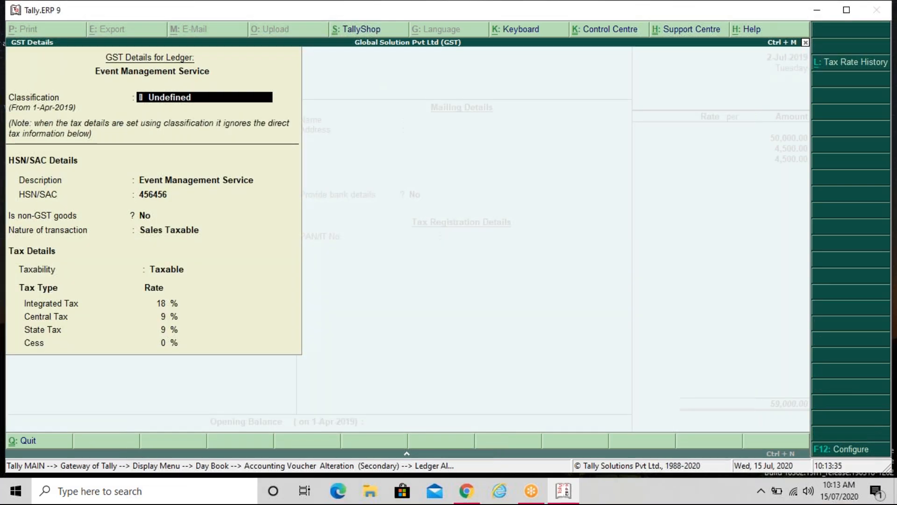
key(Return)
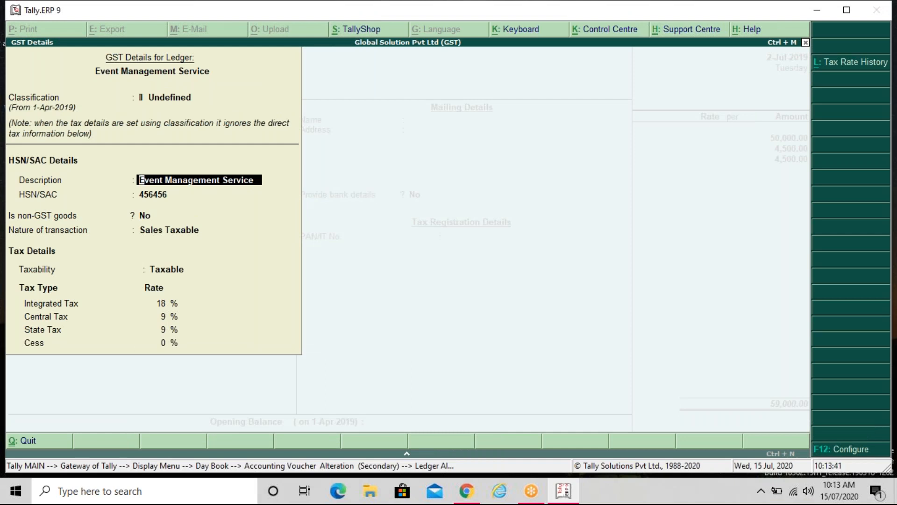
key(Return)
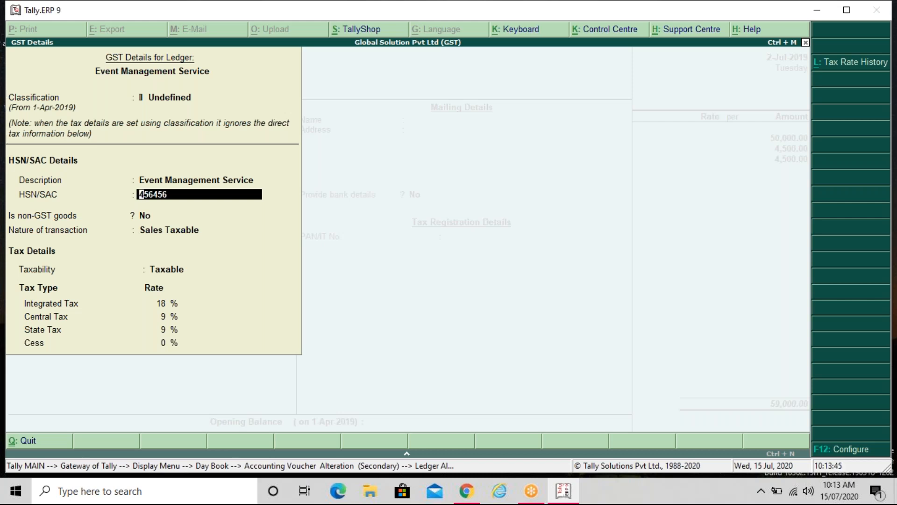
key(Return)
key(Return)
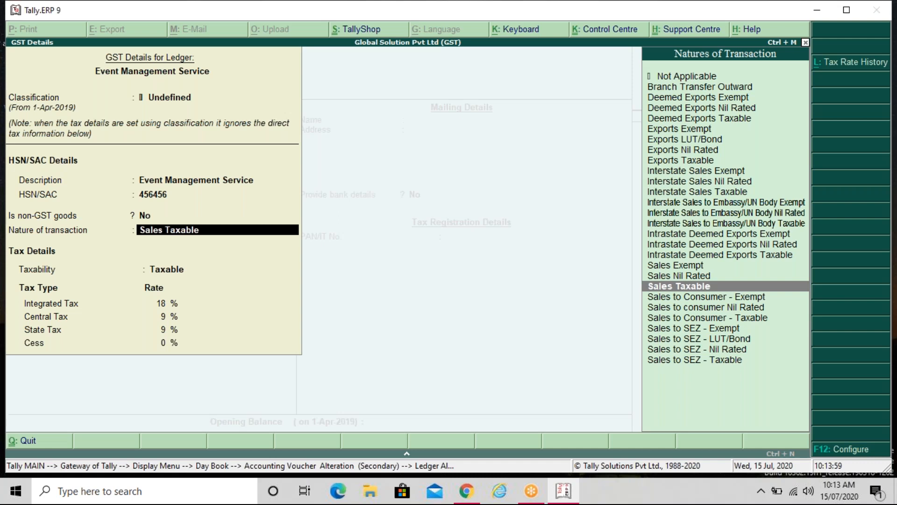
key(Return)
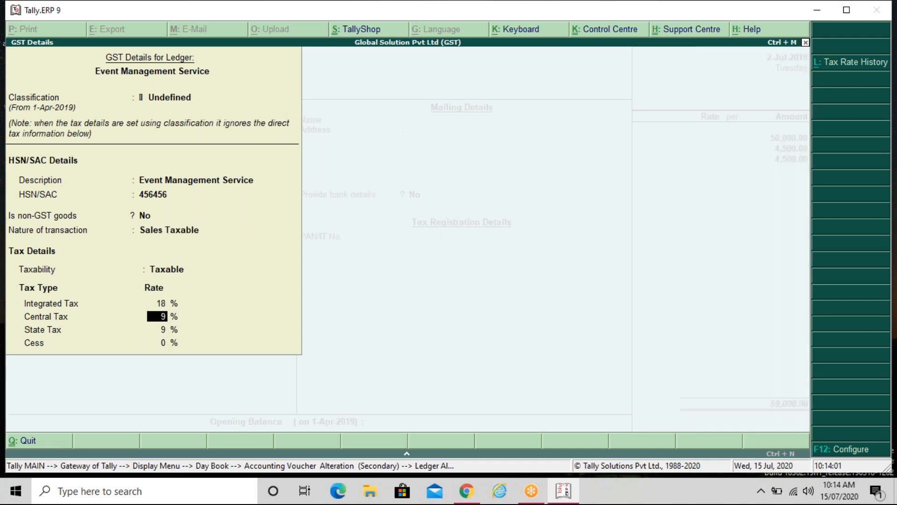
Keep the 18% integrated and 9% central/state rates and Services supply type, then save the ledger.
key(Up)
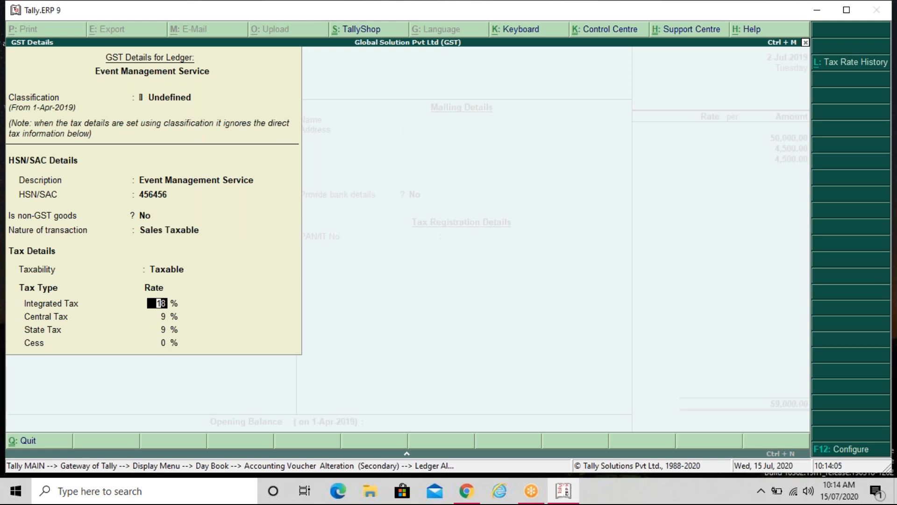
key(Return)
key(Return)
key(Return)
key(Return)
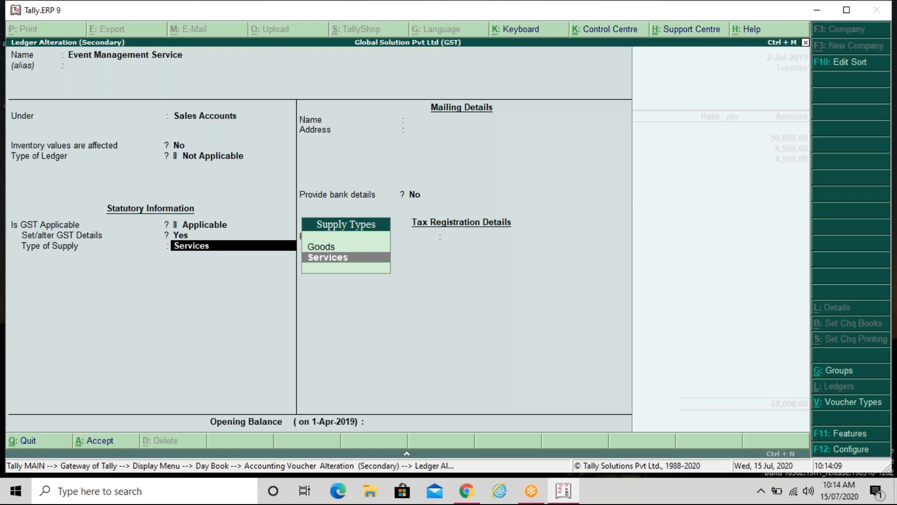
key(Return)
key(Return)
key(Return)
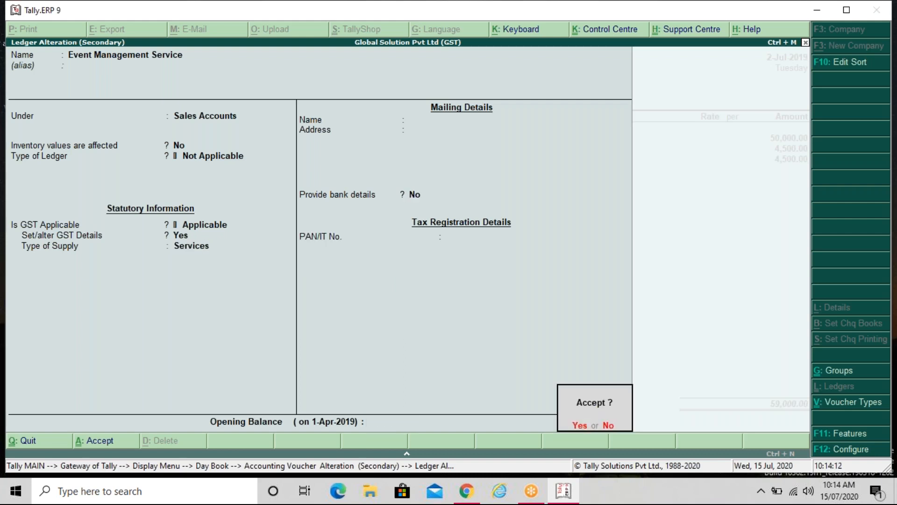
key(Return)
key(Return)
key(Return)
key(Return)
key(Return)
key(Return)
key(Return)
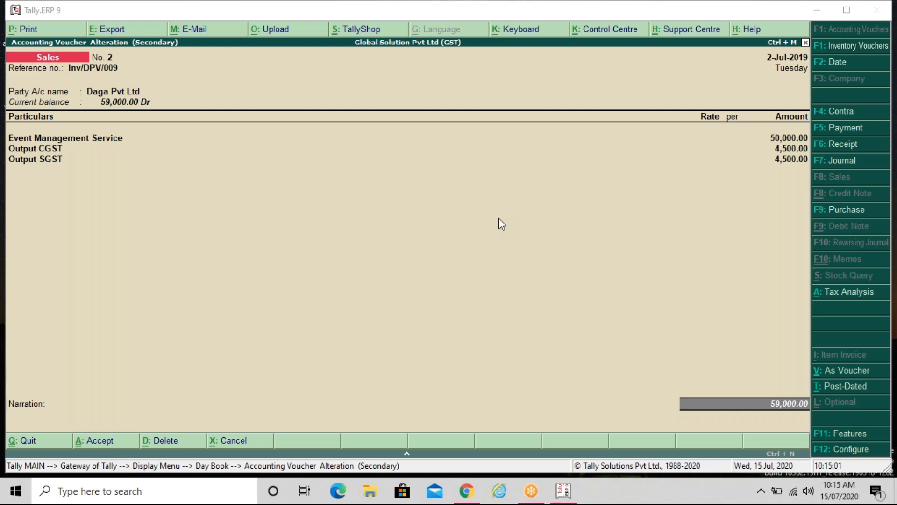
Toggle the Daga Pvt Ltd voucher between voucher and invoice layouts with Ctrl+V, then close it.
key(Return)
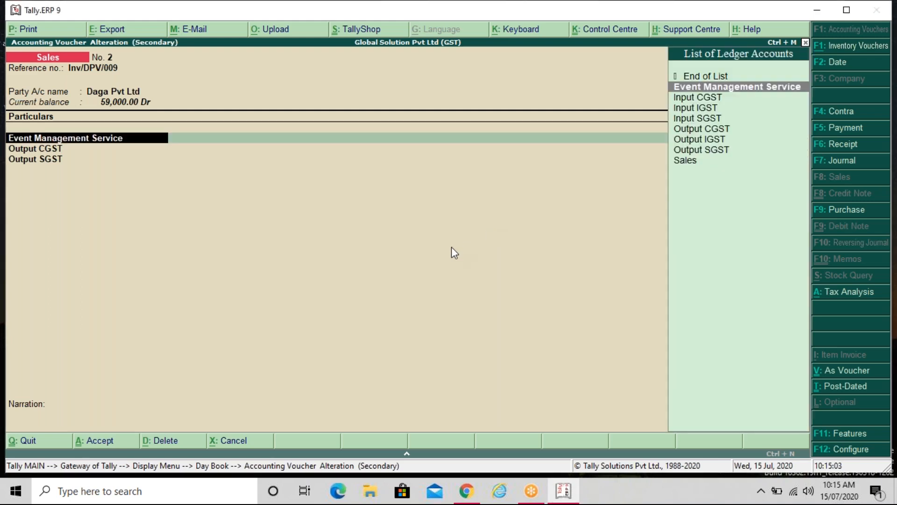
key(ctrl+v)
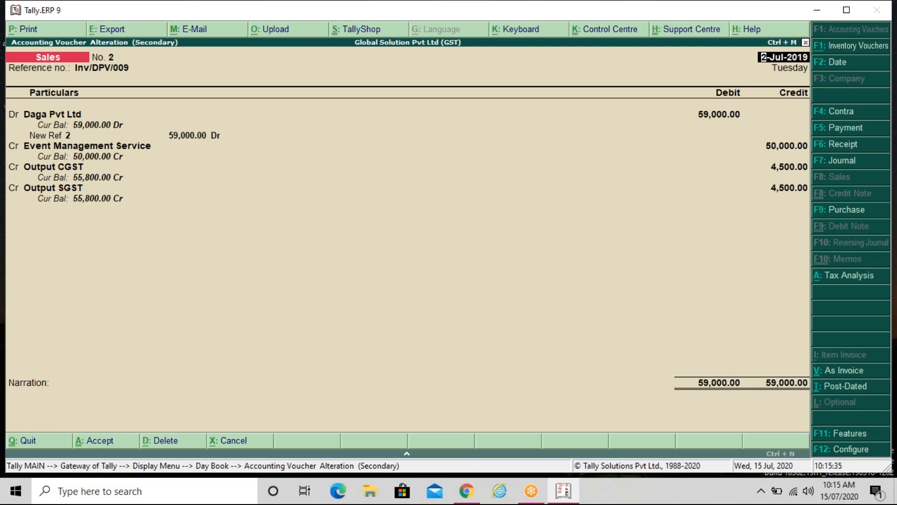
key(ctrl+v)
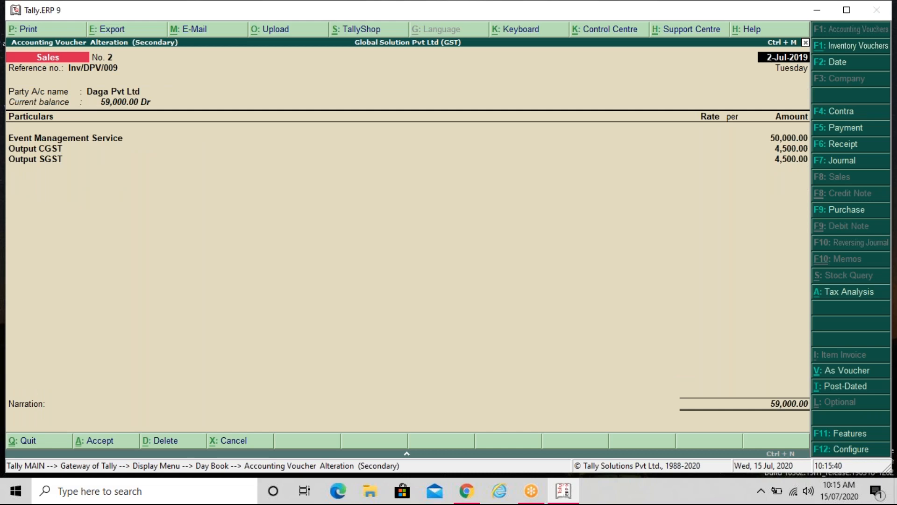
key(Escape)
key(Escape)
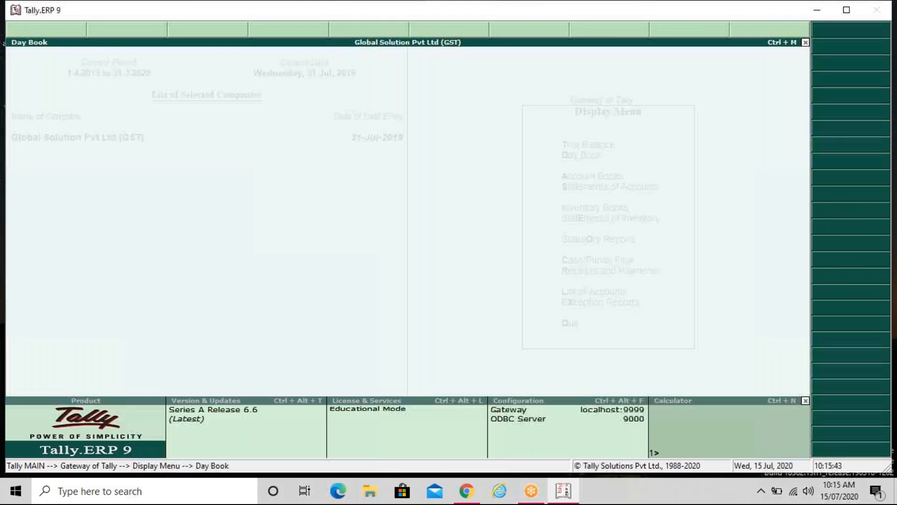
key(Escape)
key(Escape)
key(Escape)
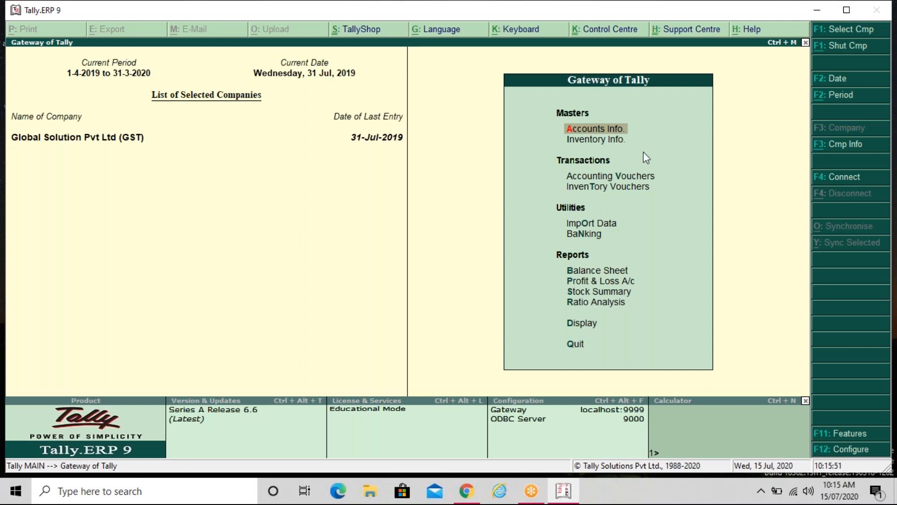
click(664, 83)
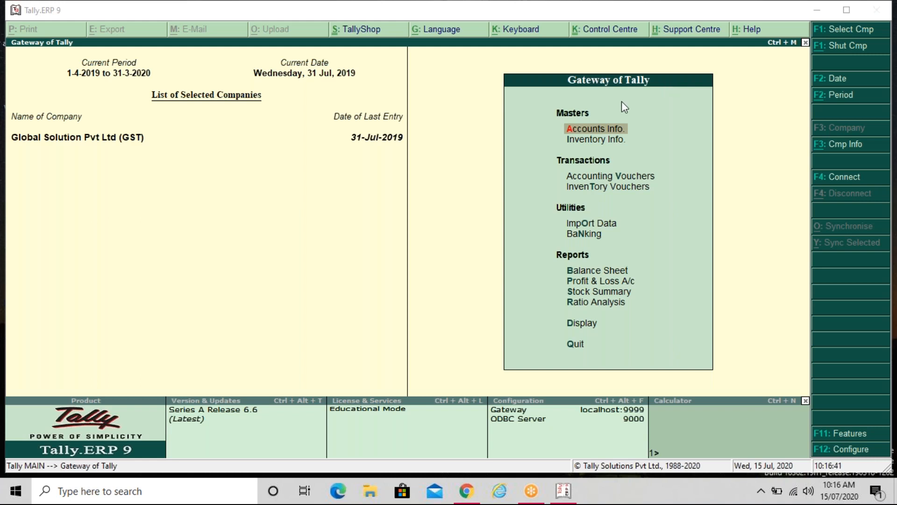
click(355, 229)
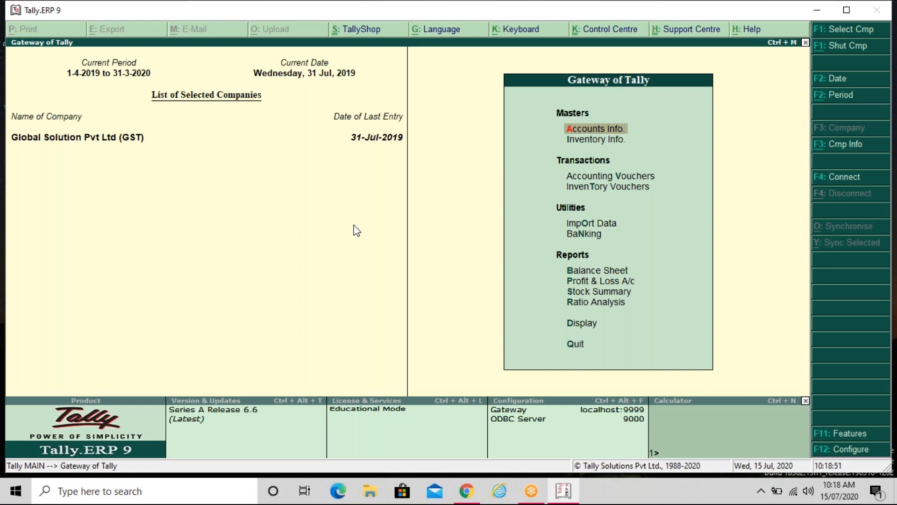
Launch Excel by running 'excel' from the Windows Run box.
key(super+r)
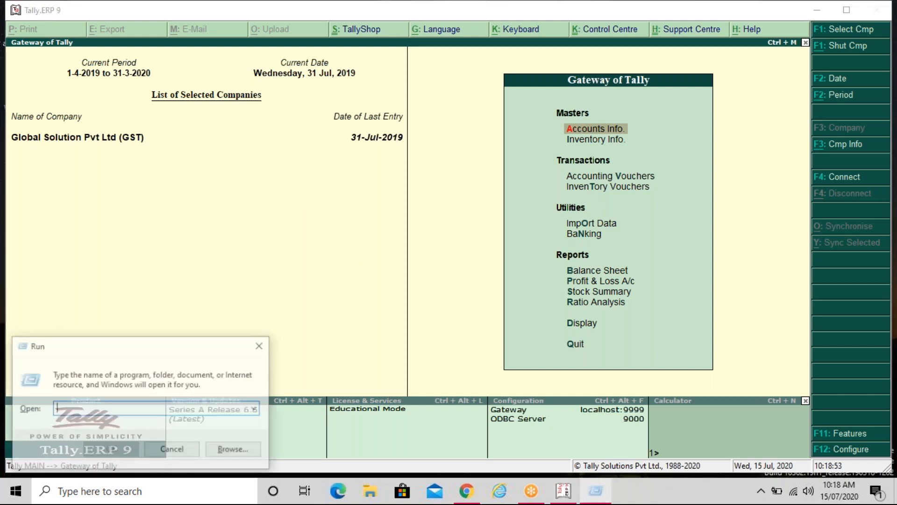
text(excel)
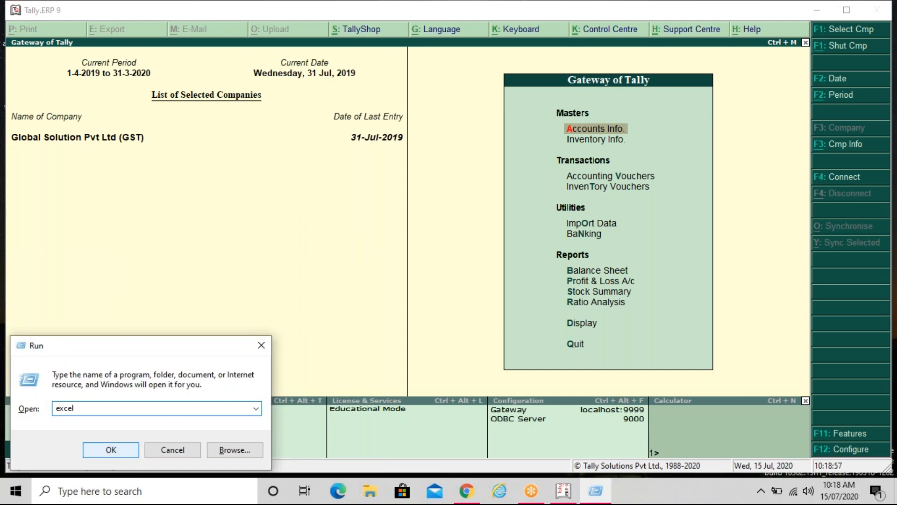
key(Return)
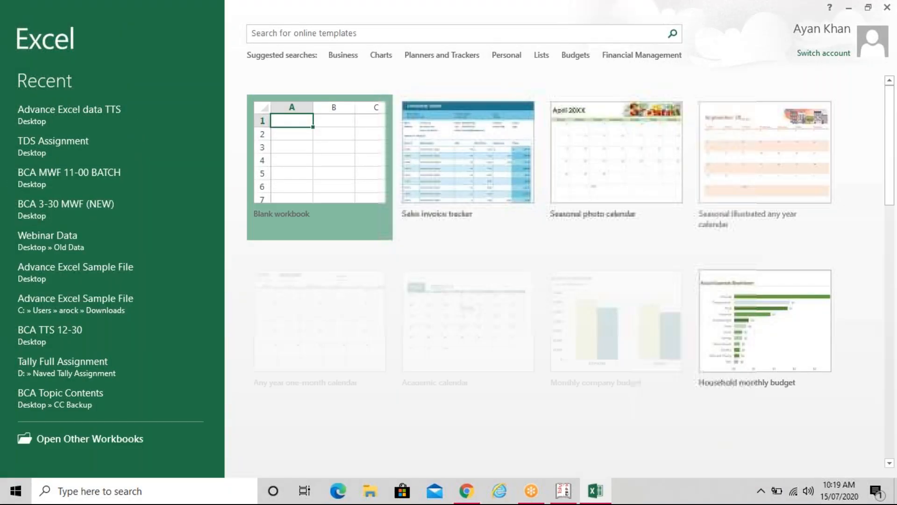
Create a blank workbook and zoom in on the worksheet.
key(Return)
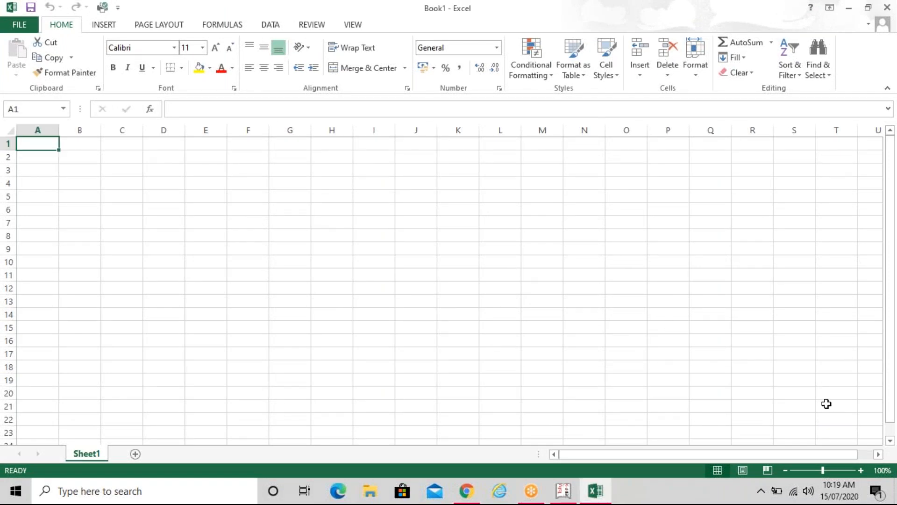
click(860, 470)
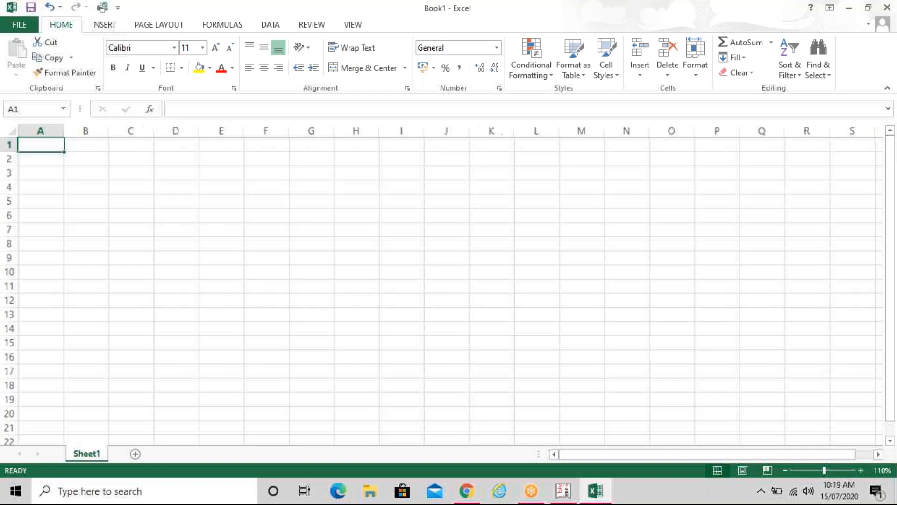
click(861, 470)
click(861, 470)
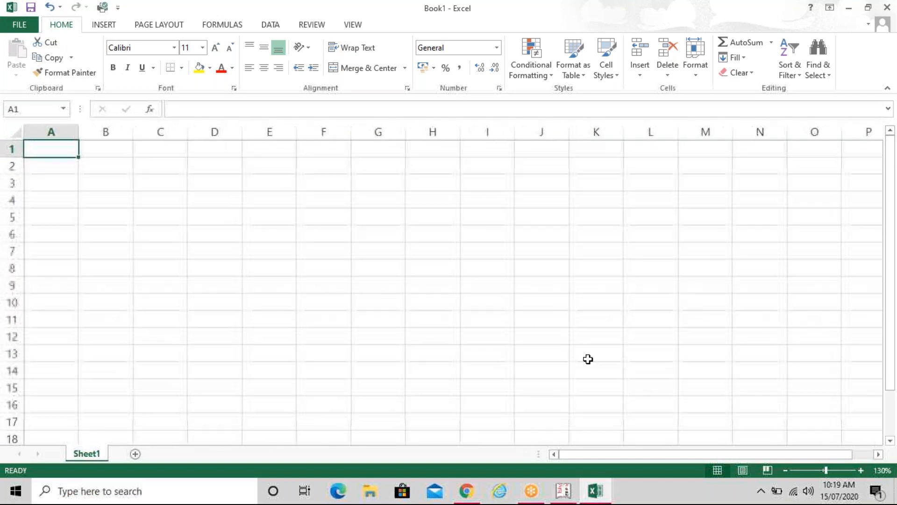
Enter Event with 500000 in C3:D3, add labels Output CGST and Output SGST, and widen column C.
click(175, 188)
text(Even)
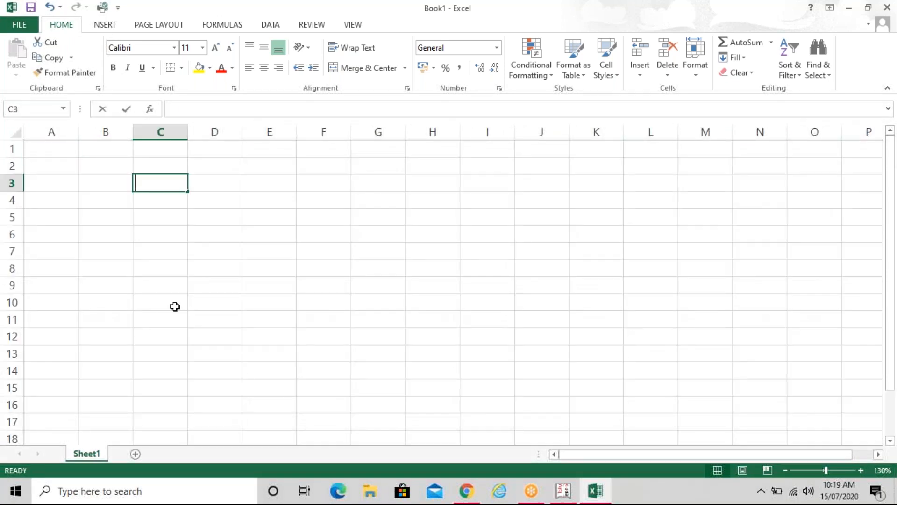
text(t)
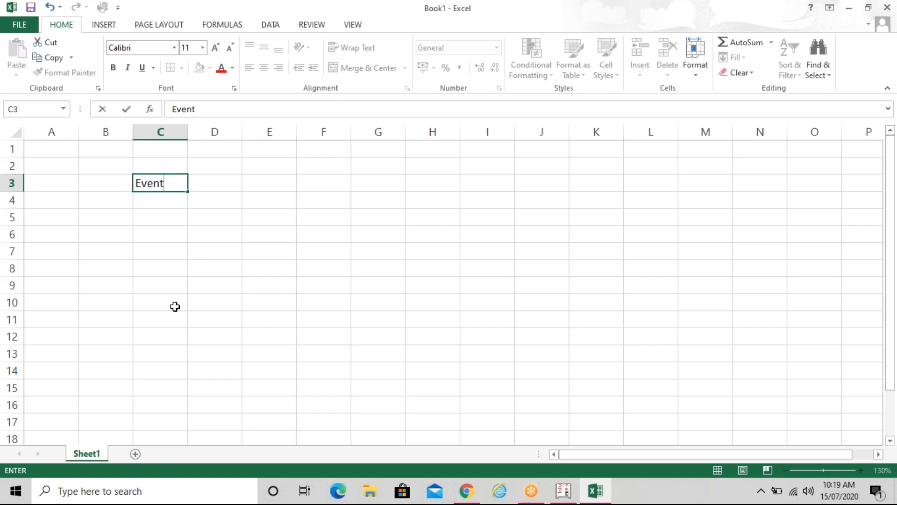
key(Tab)
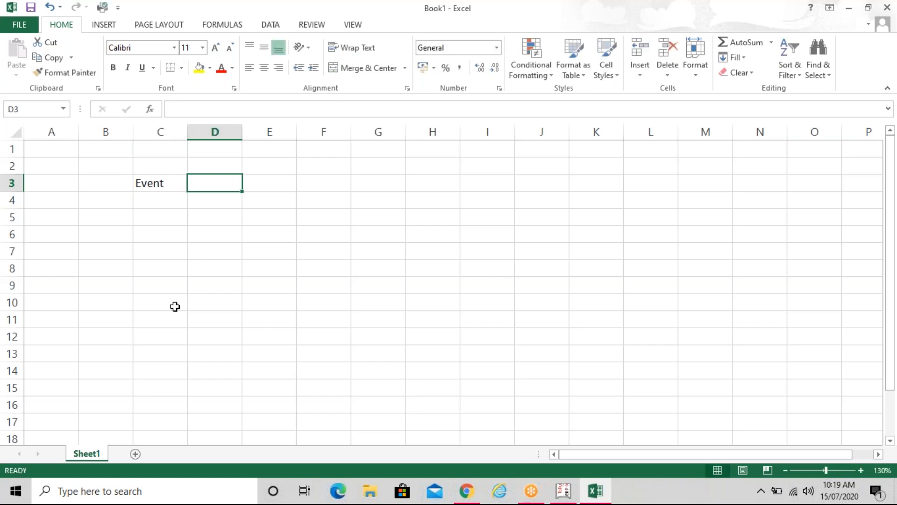
text(5)
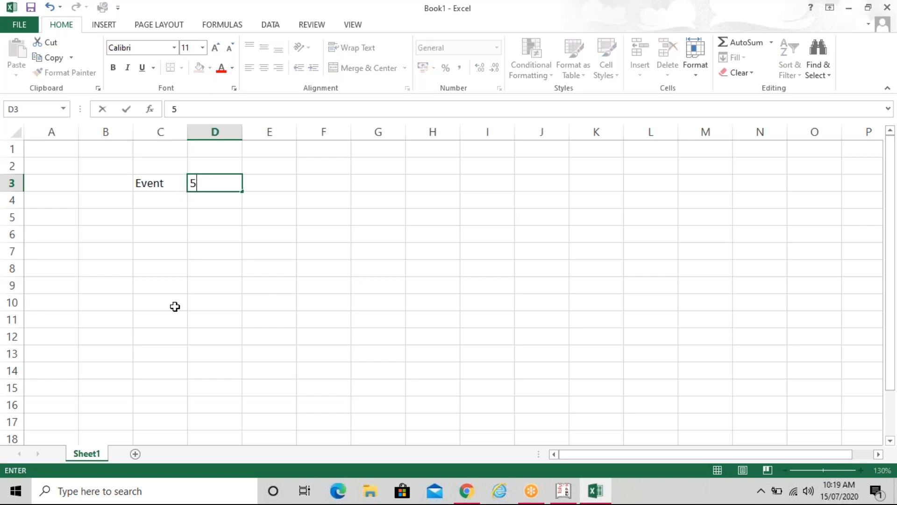
text(00000)
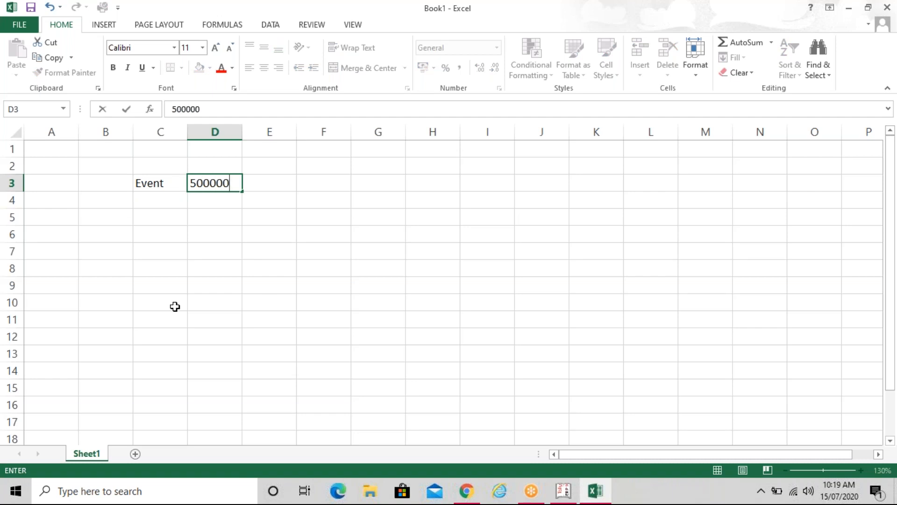
key(Return)
text(Output CGST)
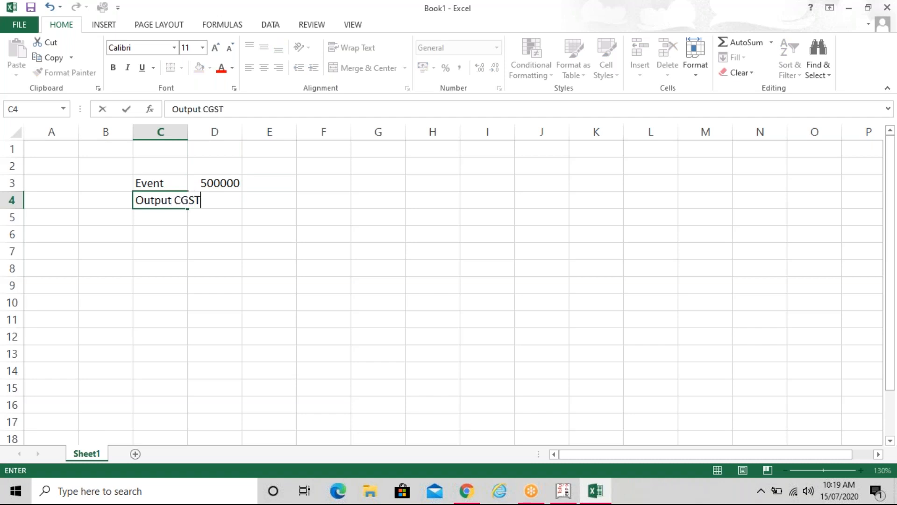
key(Return)
text(Out)
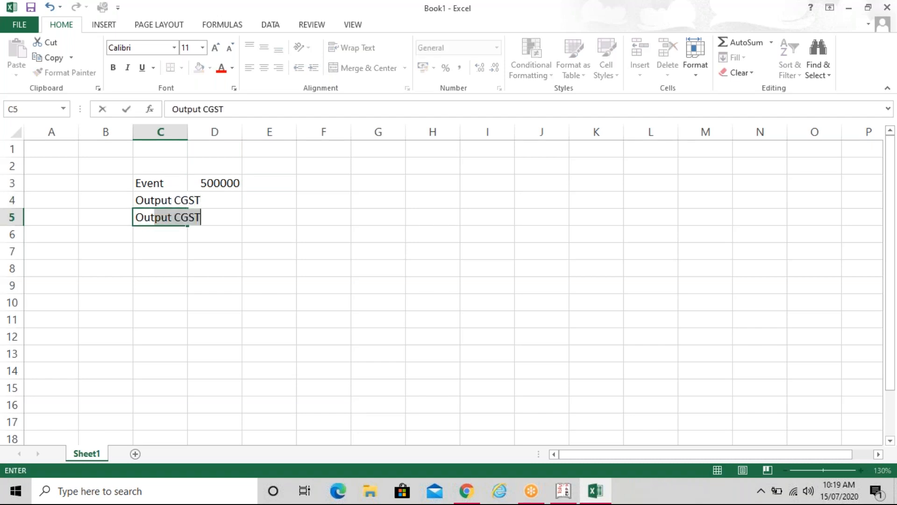
text(p)
key(BackSpace)
text(put)
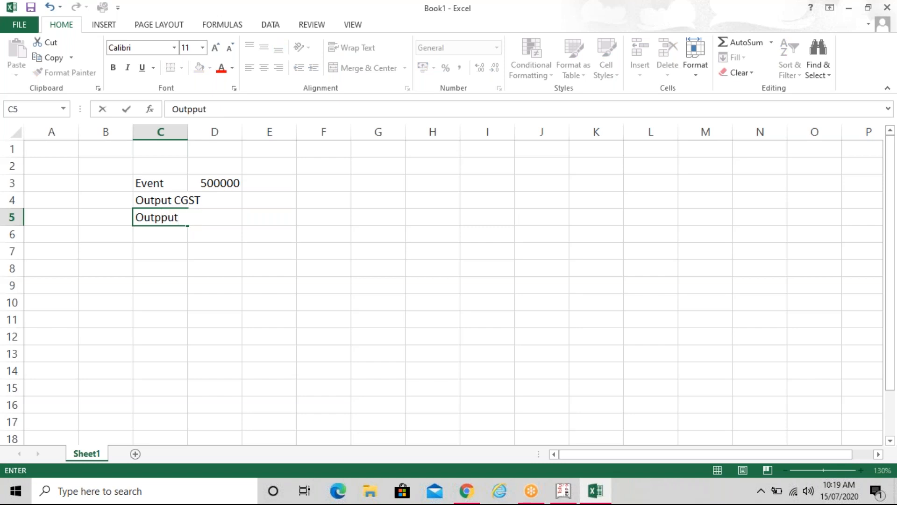
key(BackSpace)
key(BackSpace)
key(BackSpace)
key(BackSpace)
text(put SGST)
key(Return)
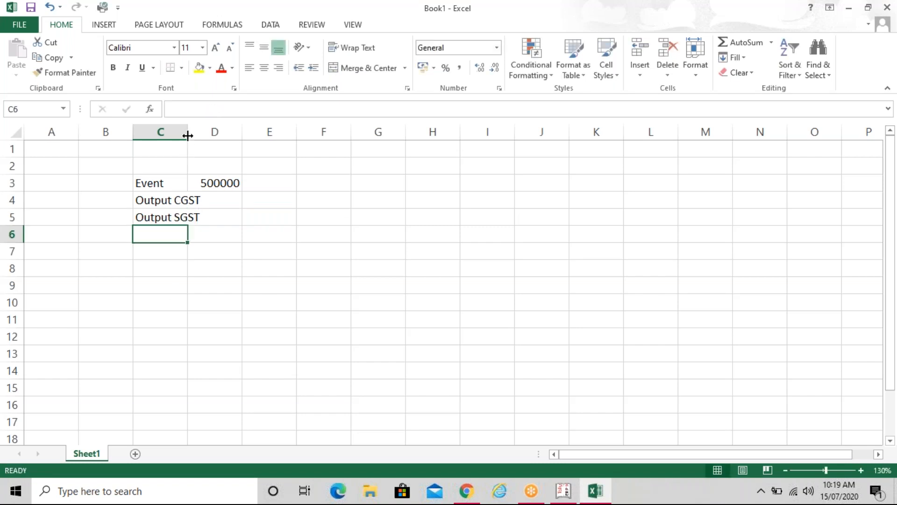
drag(188, 135, 206, 135)
Enter 4500 as the amount for both Output CGST and Output SGST.
click(249, 199)
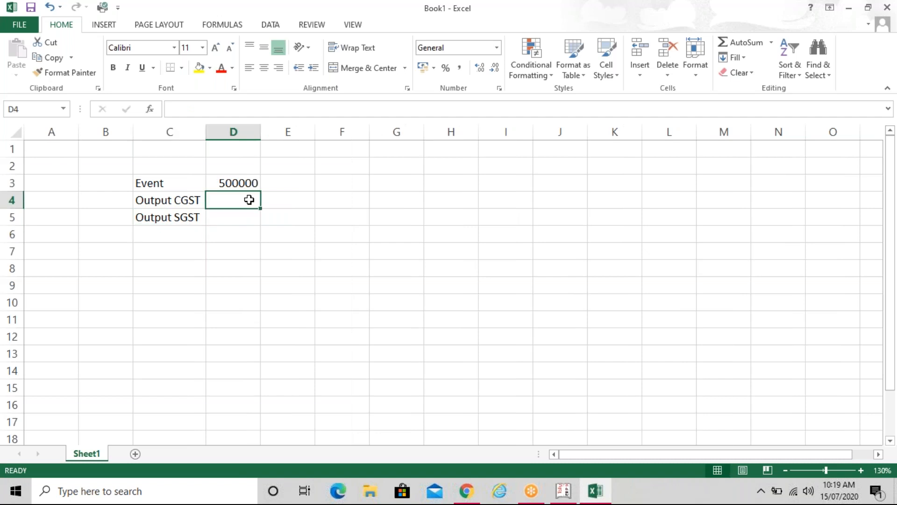
text(4500)
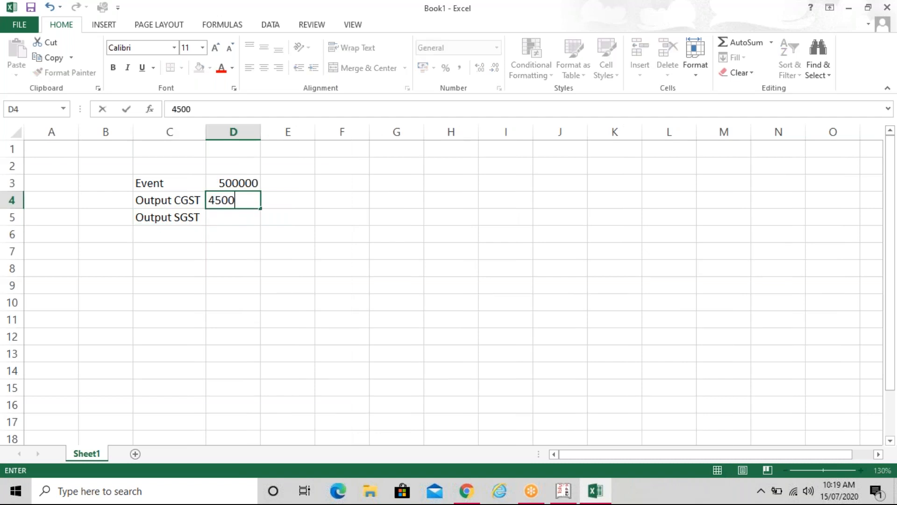
key(Return)
text(4500)
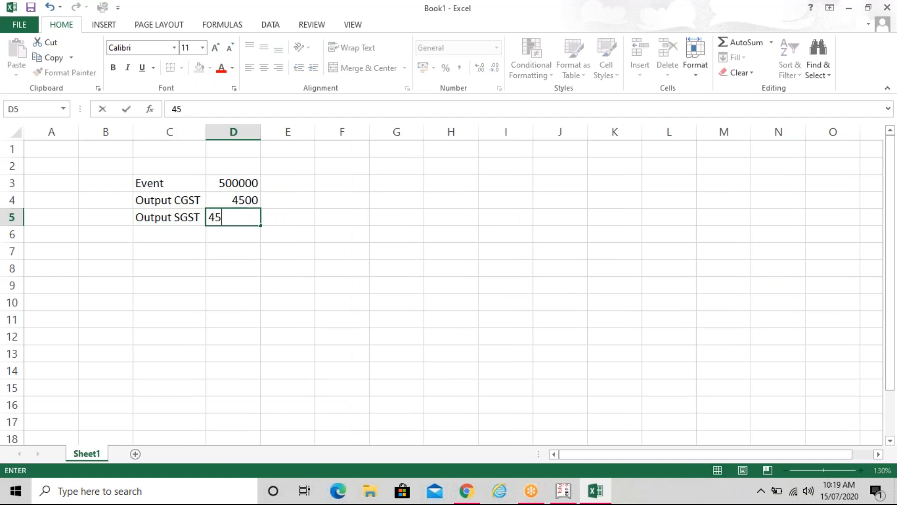
key(Return)
Add a Total label in C6 with the formula =D3+D4+D5 in D6, giving 509000.
key(Down)
key(Left)
key(Up)
text(Total)
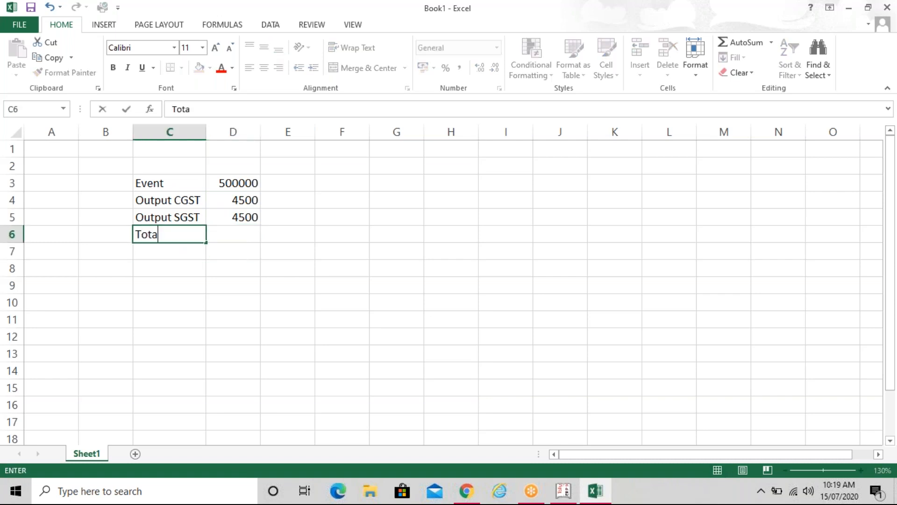
key(Tab)
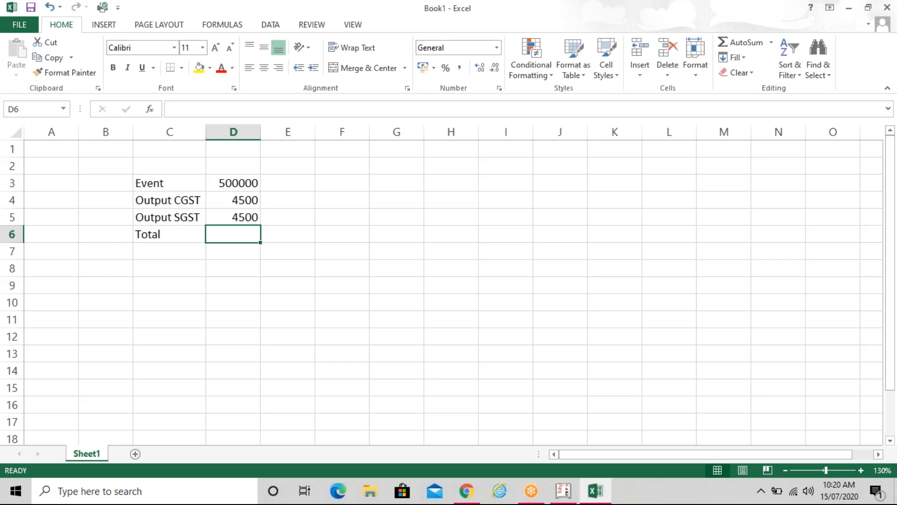
text(=)
key(Up)
key(Up)
key(Up)
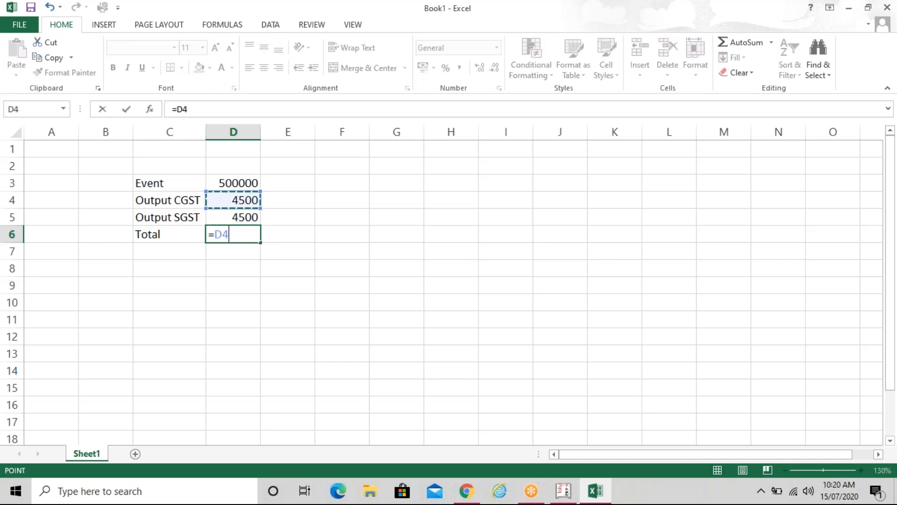
text(+)
key(Up)
key(Up)
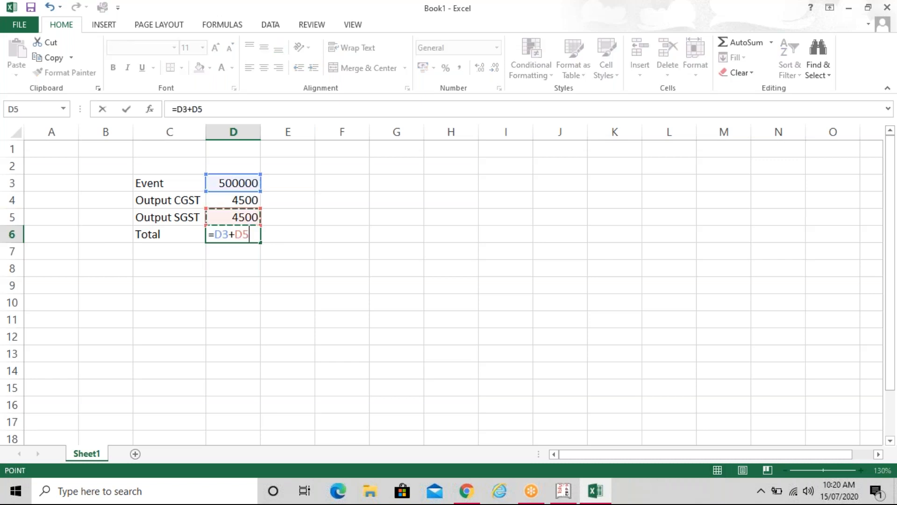
text(+)
key(Up)
key(Return)
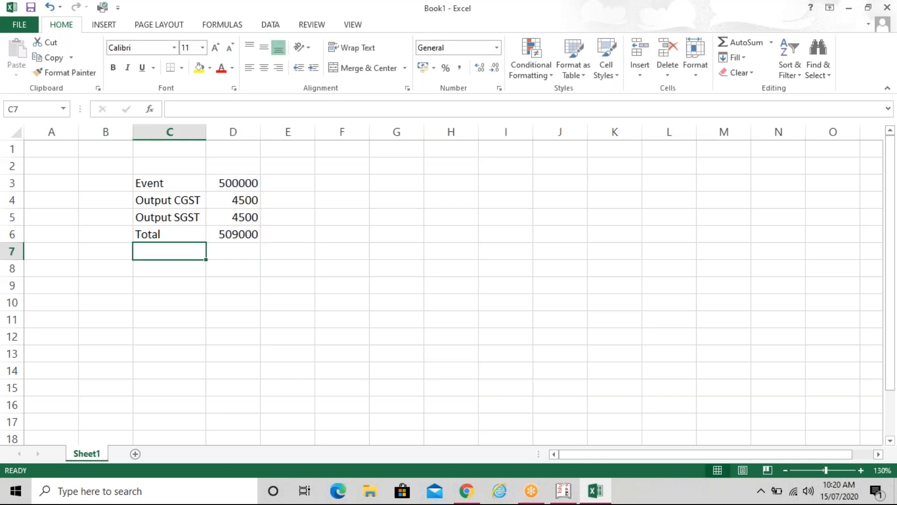
Correct the Event amount in D3 from 500000 to 50000.
click(242, 182)
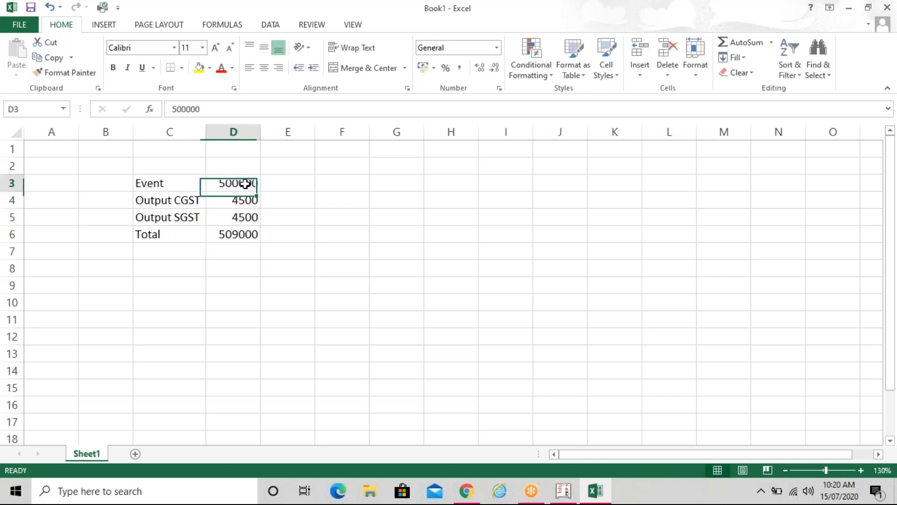
double_click(242, 182)
key(BackSpace)
key(Return)
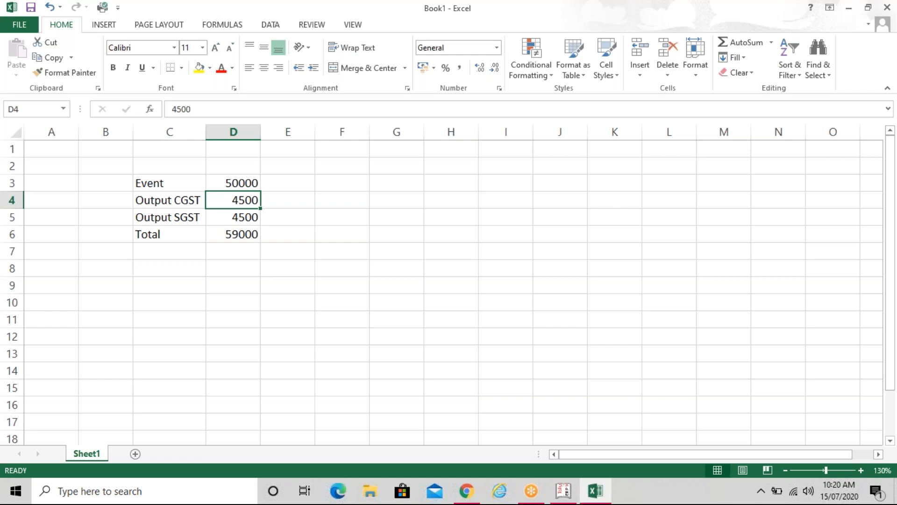
click(251, 266)
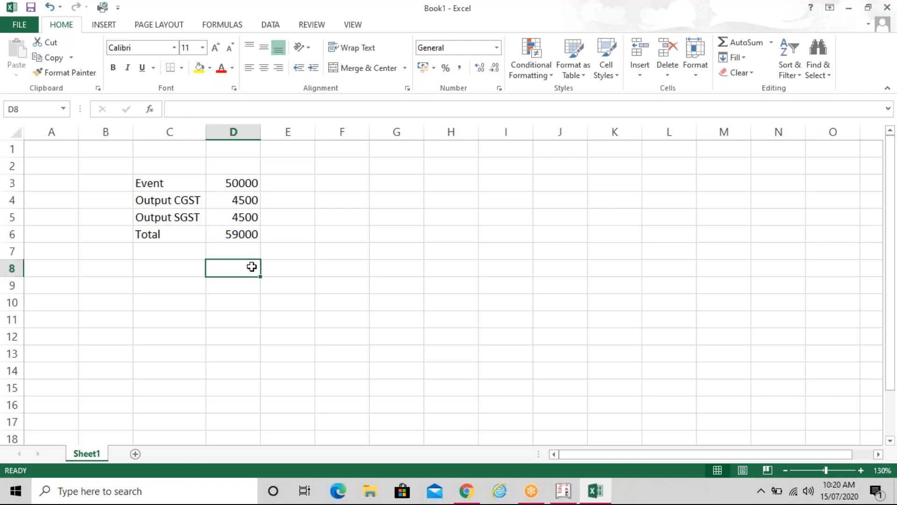
Enter rates 100%, 9% and 9% in E3:E5 beside Event, Output CGST and Output SGST.
click(300, 182)
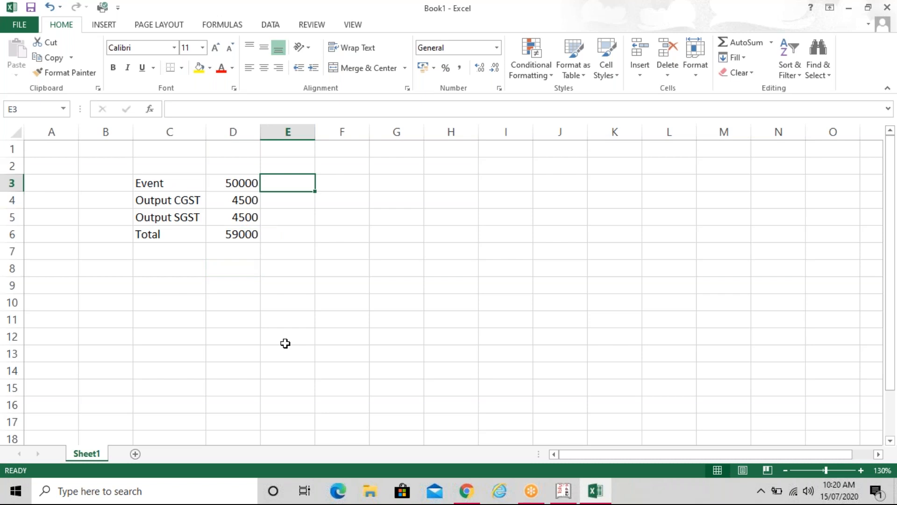
text(100)
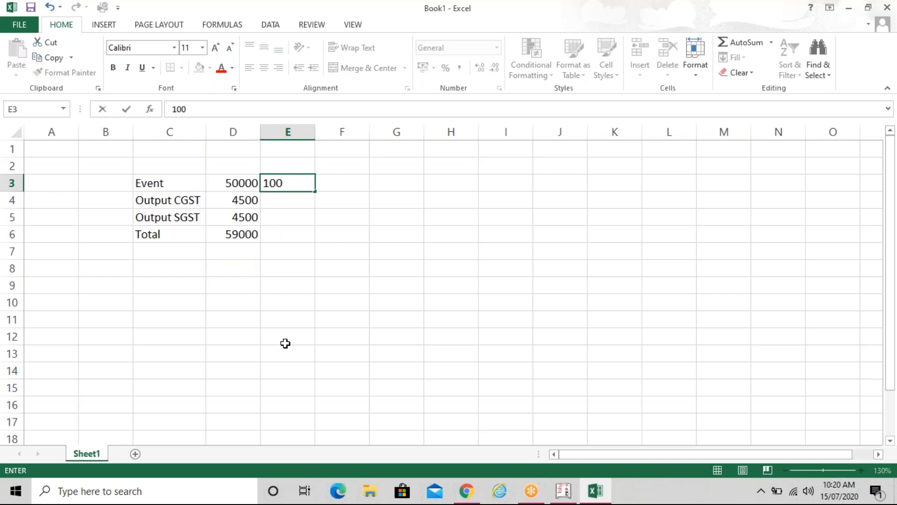
text(%)
key(Return)
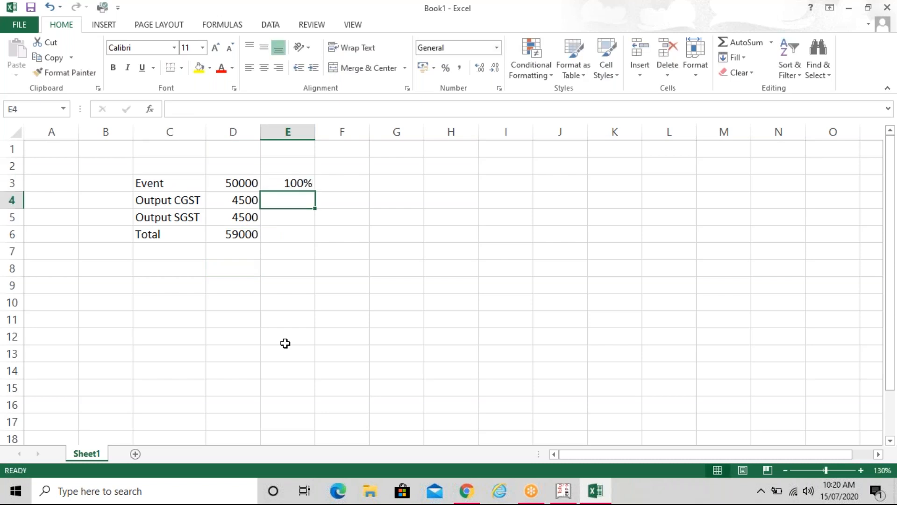
text(9%)
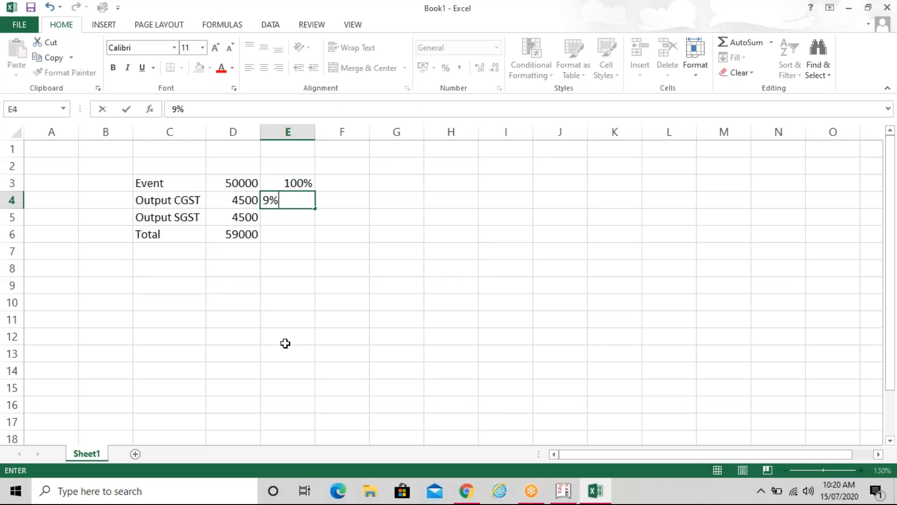
key(Return)
text(9%)
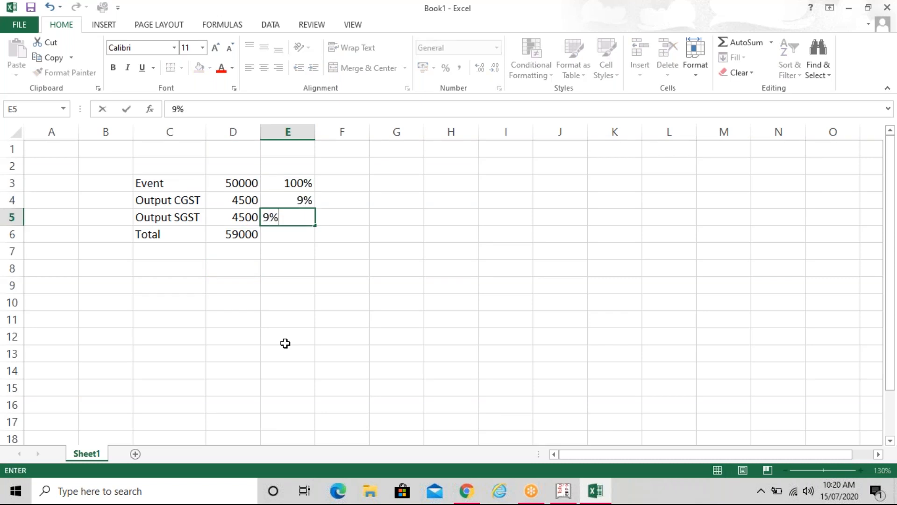
key(Return)
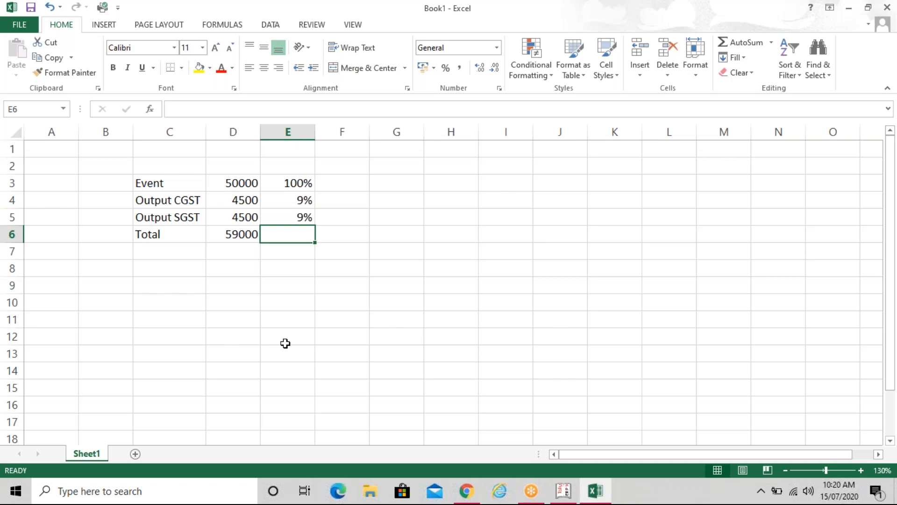
Sum the rates in E6 with =E3+E4+E5, giving 118%.
text(=)
key(Up)
key(Up)
key(Up)
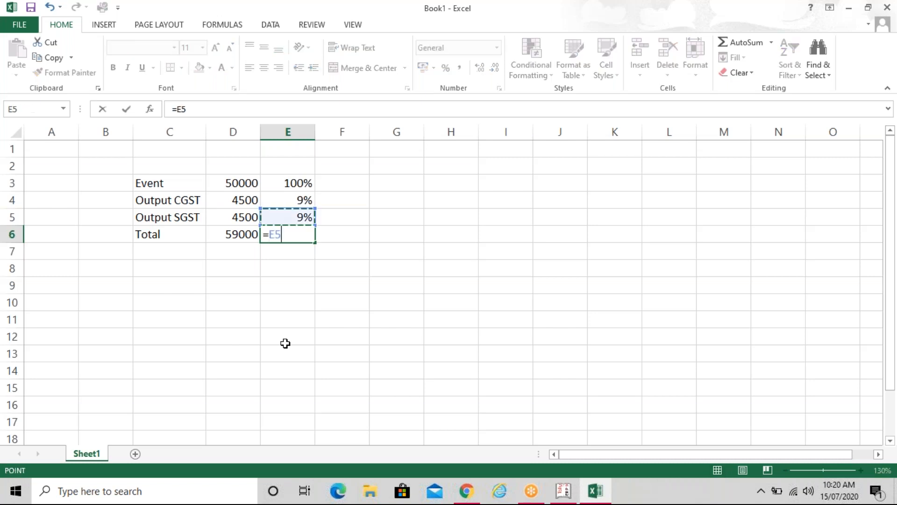
text(+)
key(Up)
key(Up)
text(+)
key(Up)
key(End)
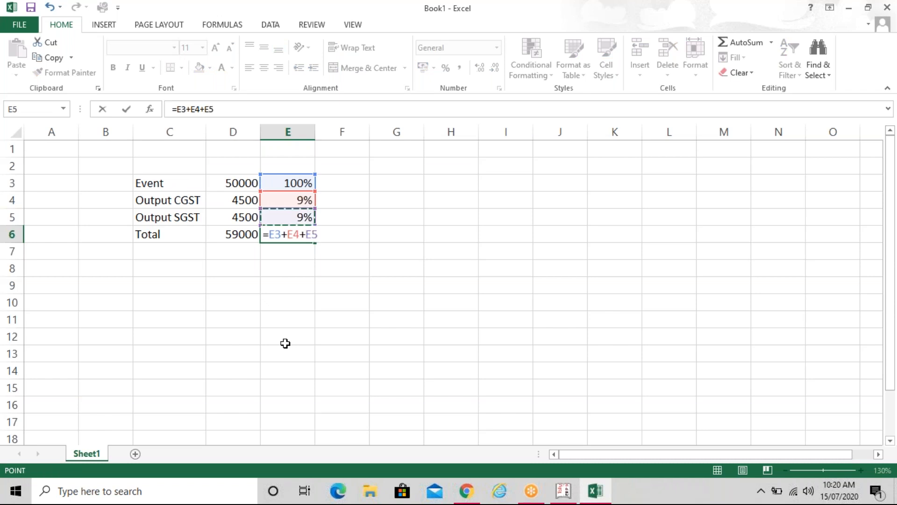
key(Return)
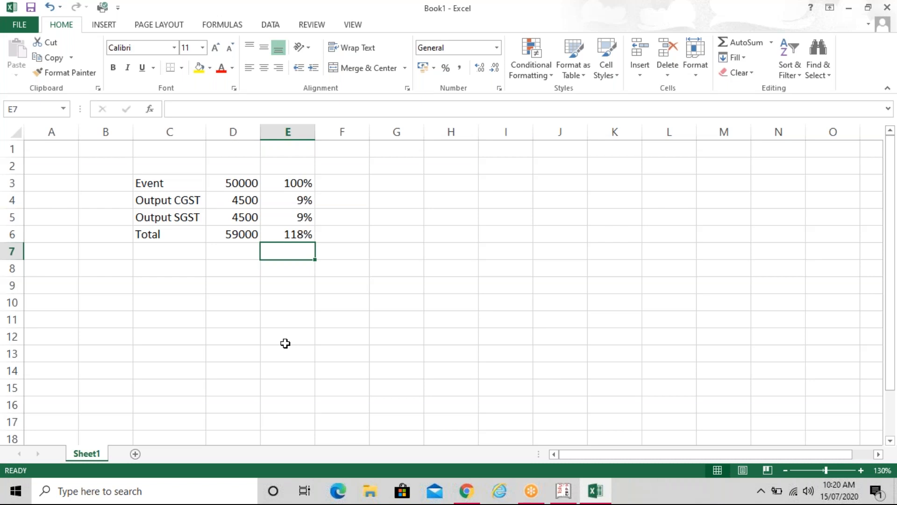
Review the percentages and the 118% total formula in column E.
key(Up)
key(Up)
key(Up)
key(Up)
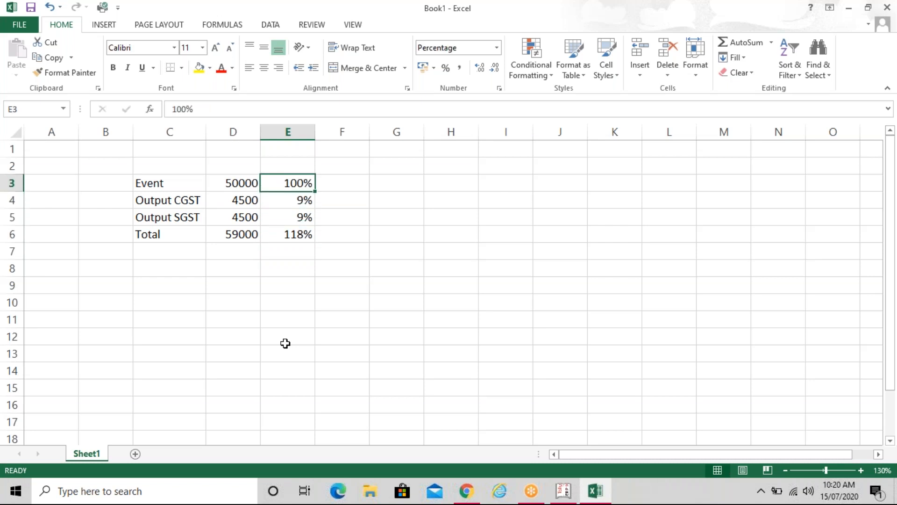
key(Down)
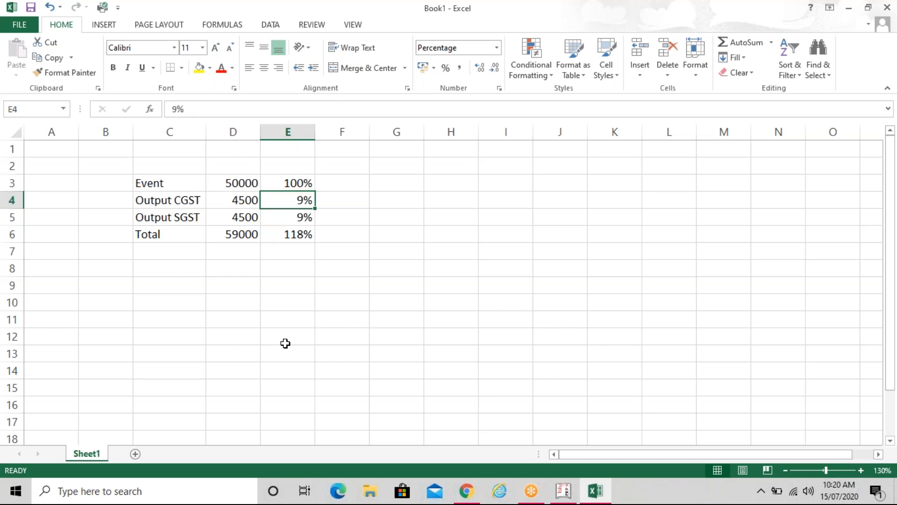
key(Down)
key(Down)
key(Down)
key(Up)
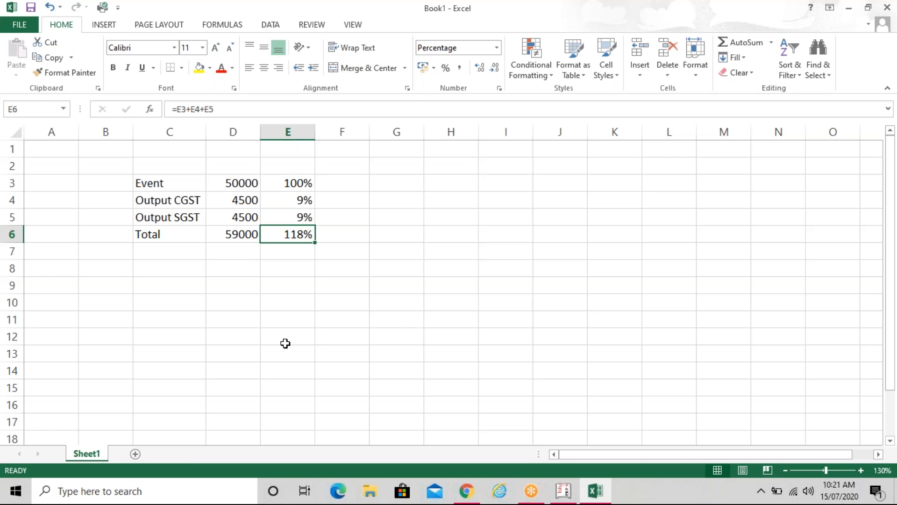
key(Right)
key(Right)
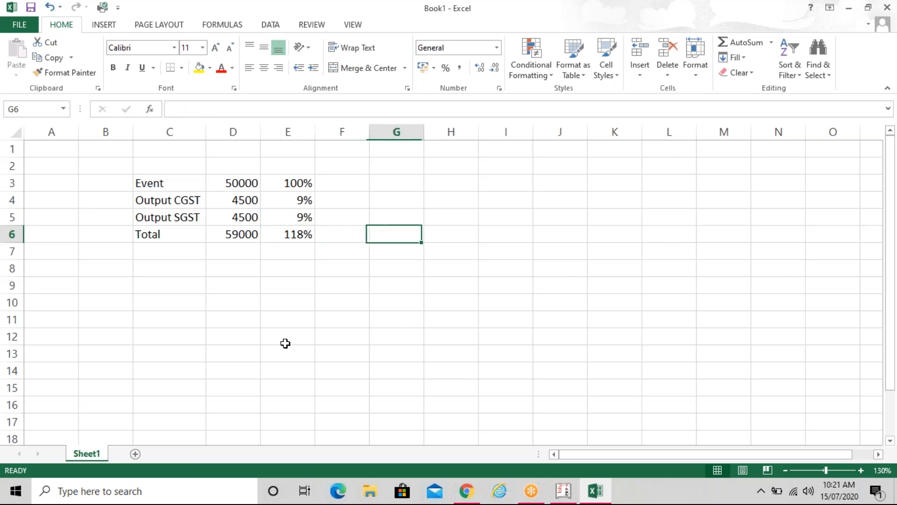
key(Up)
key(Up)
key(Up)
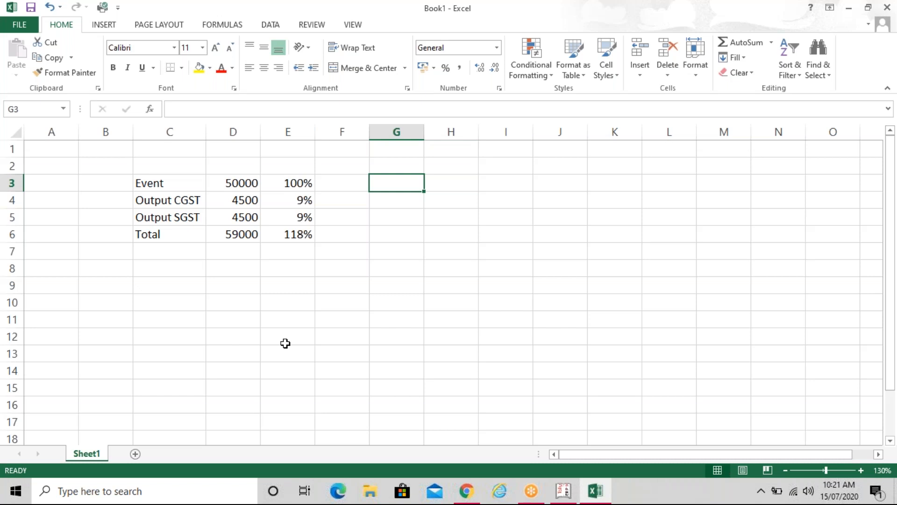
click(624, 22)
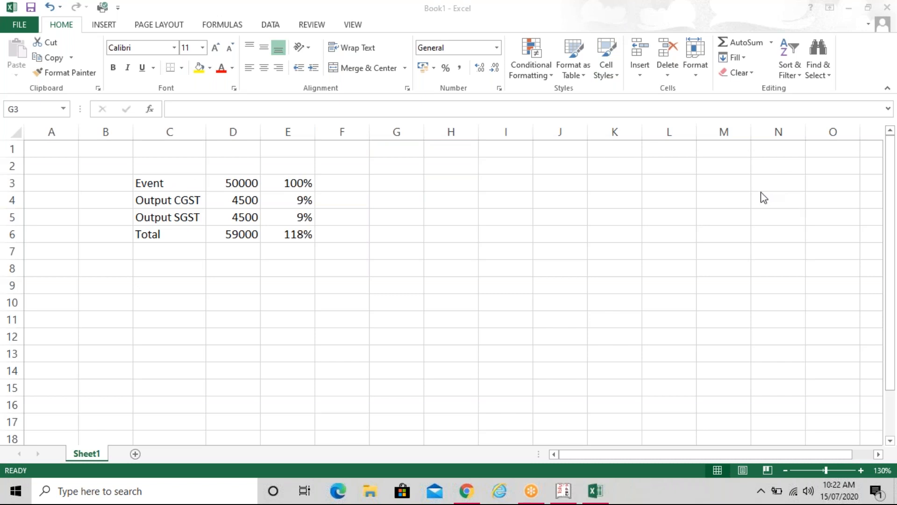
click(605, 192)
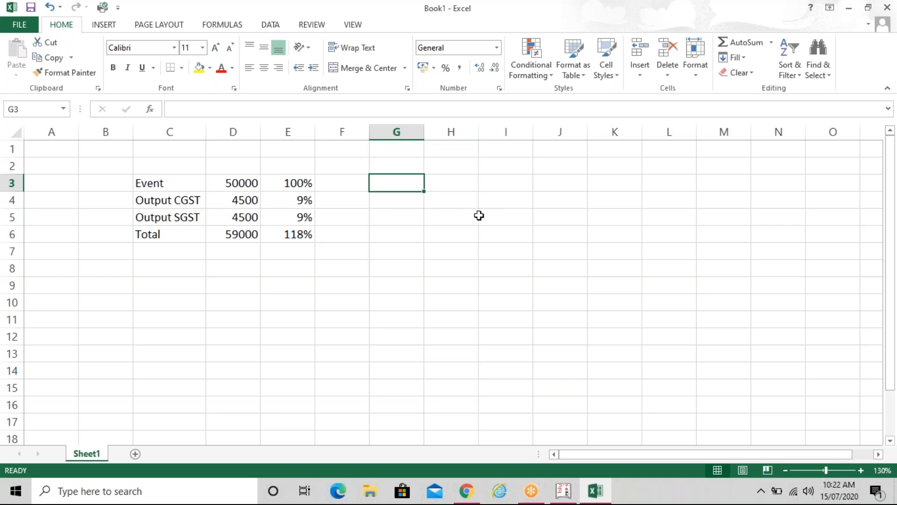
click(426, 197)
click(414, 185)
click(807, 193)
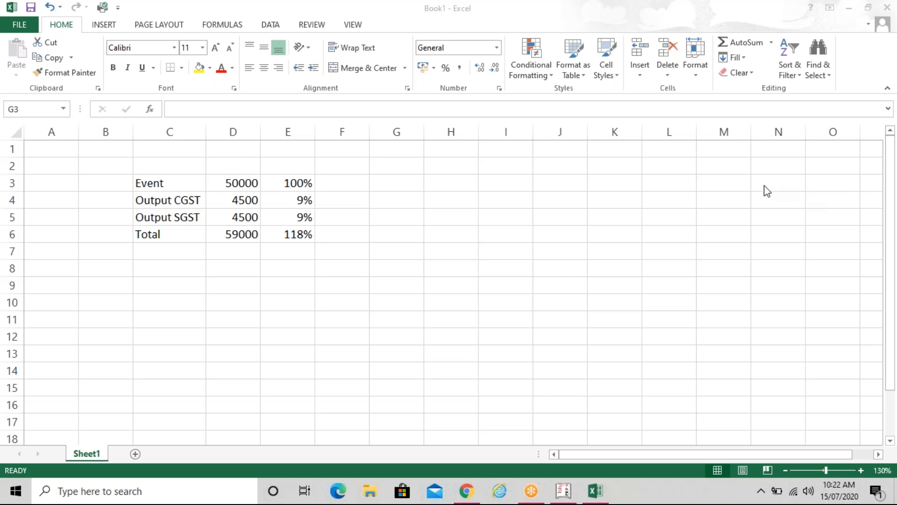
key(alt+Tab)
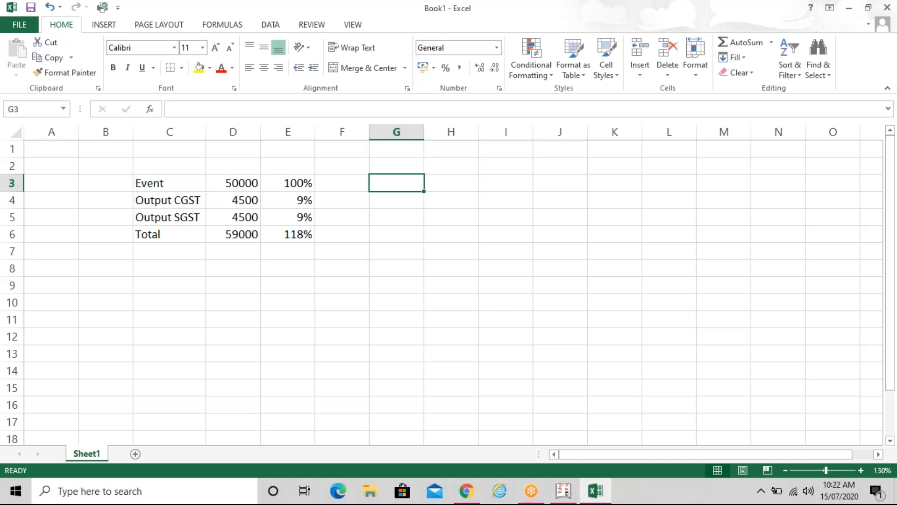
click(808, 185)
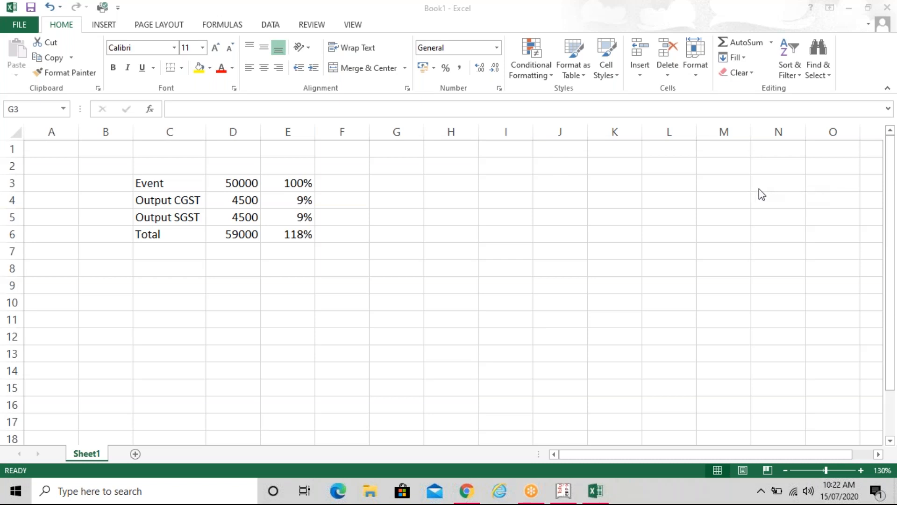
click(492, 199)
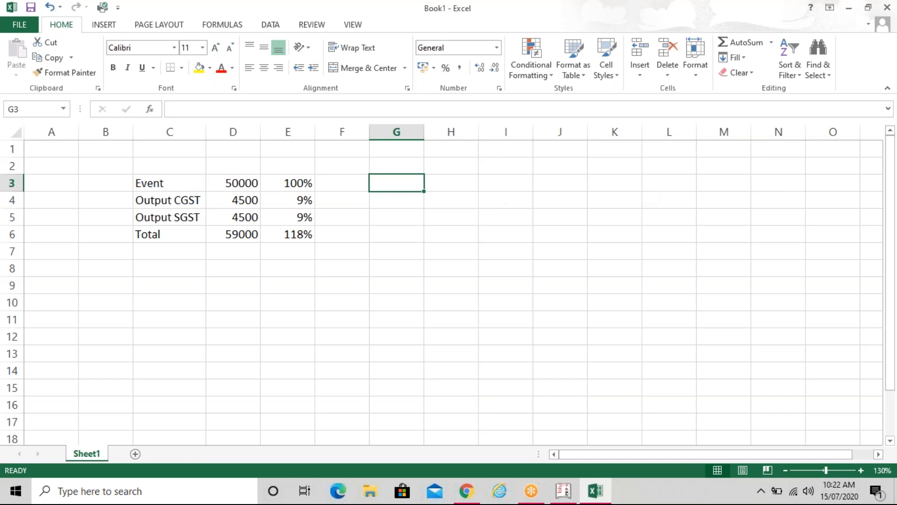
click(410, 230)
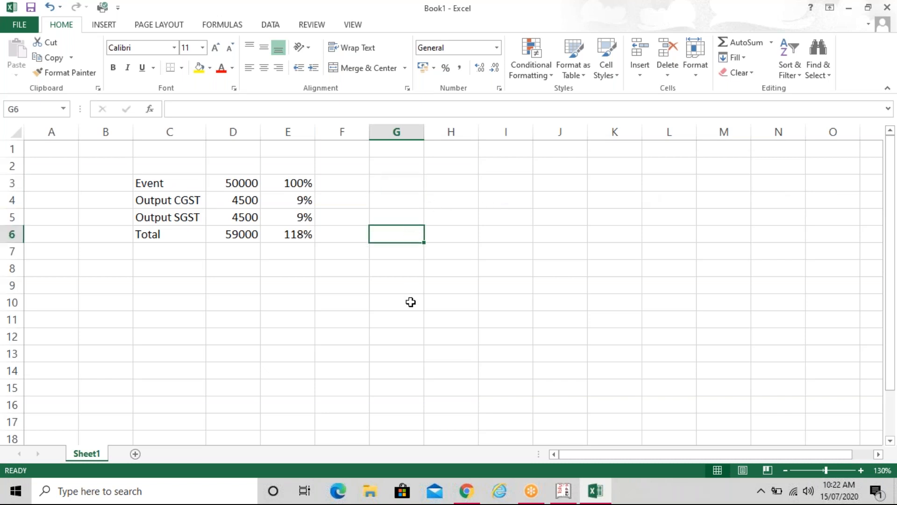
Enter 7000 in G6 and 118 beside it in H6.
text(7000)
key(Return)
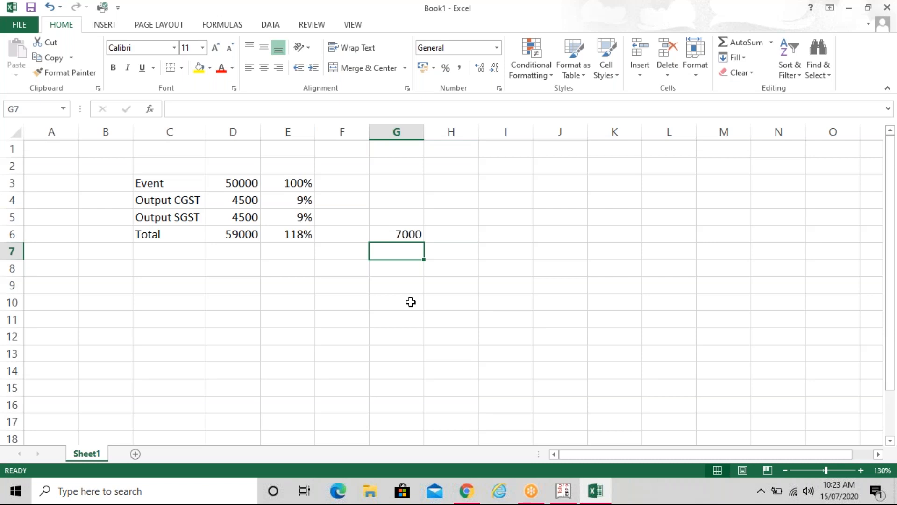
key(Up)
key(Right)
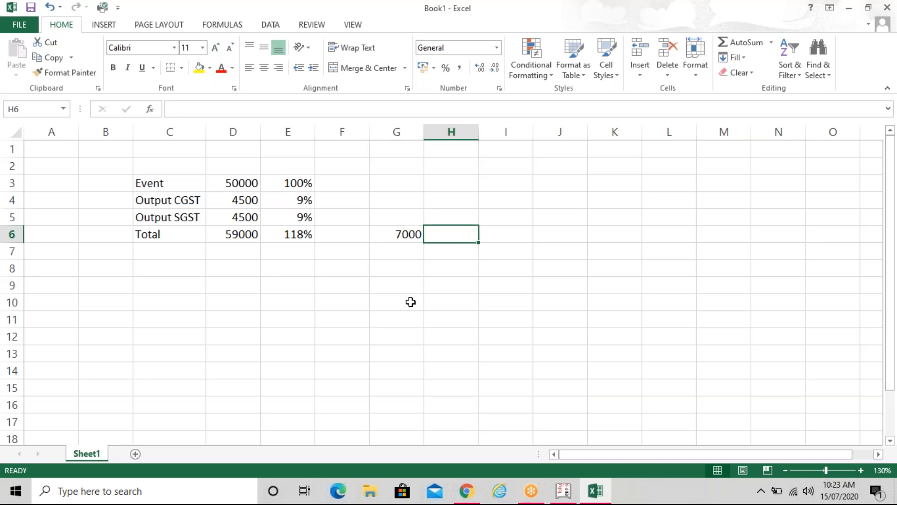
text(118)
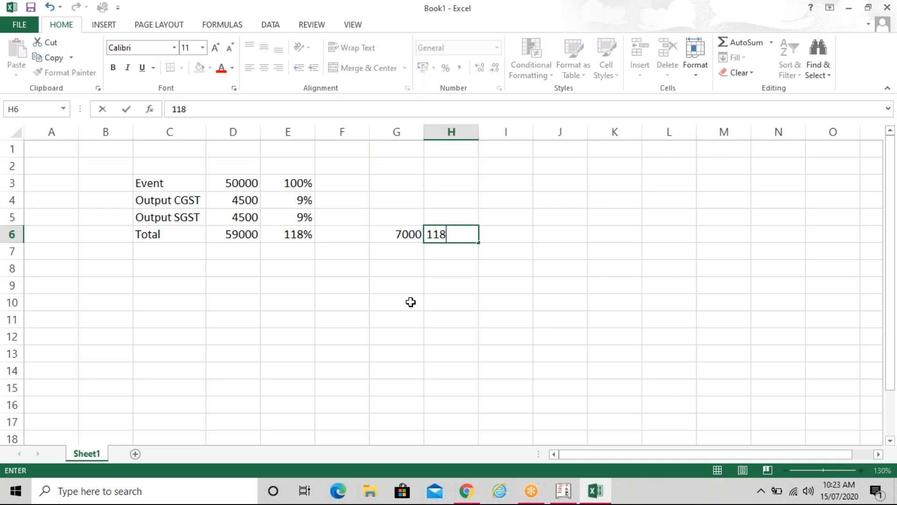
key(Return)
key(Left)
key(Up)
key(Up)
key(Up)
key(Up)
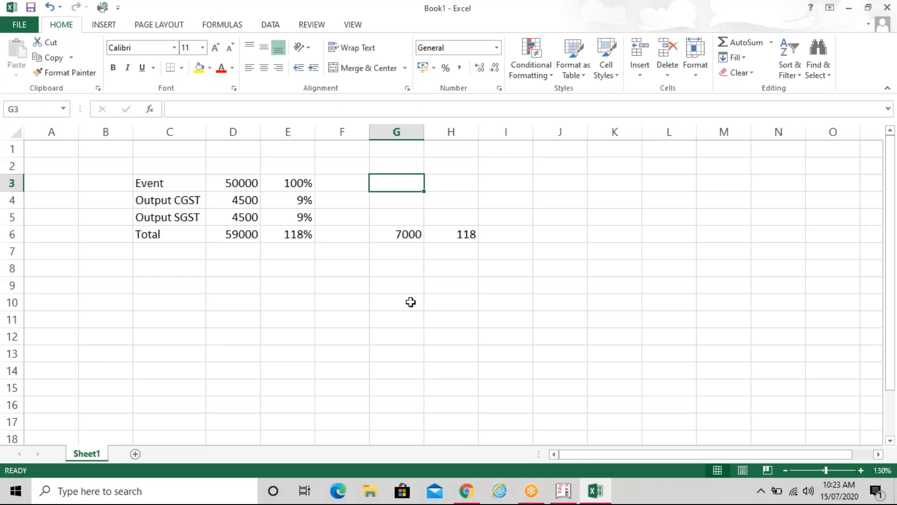
Enter =G6/118*100 in G3, giving the pre-tax amount 5932.2.
text(=)
key(Down)
key(Down)
key(Down)
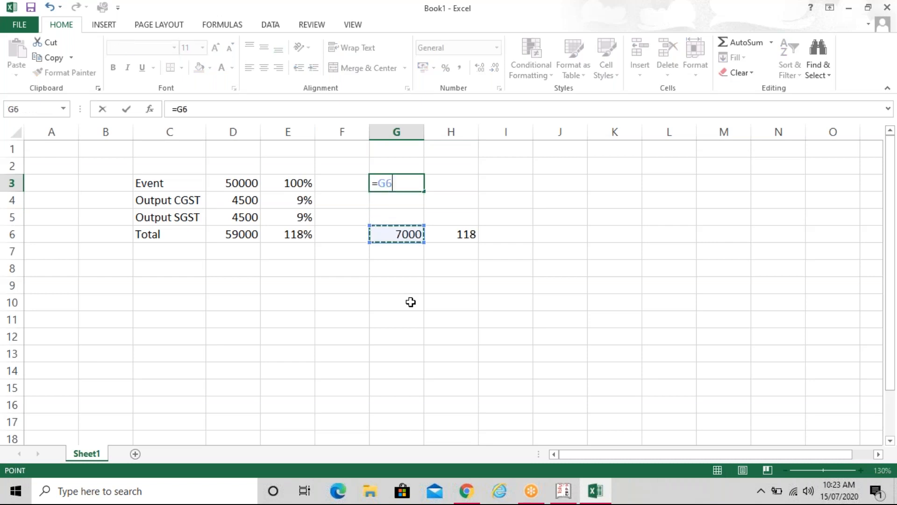
text(/11)
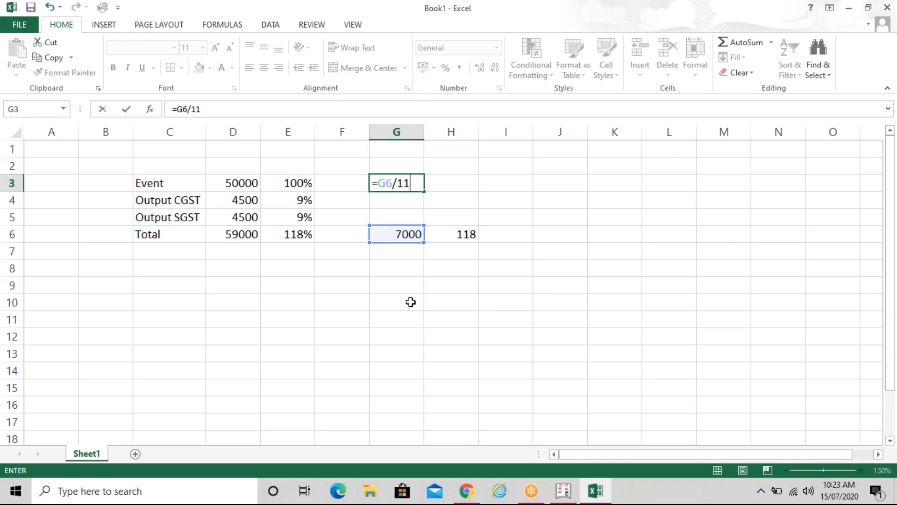
text(8*100)
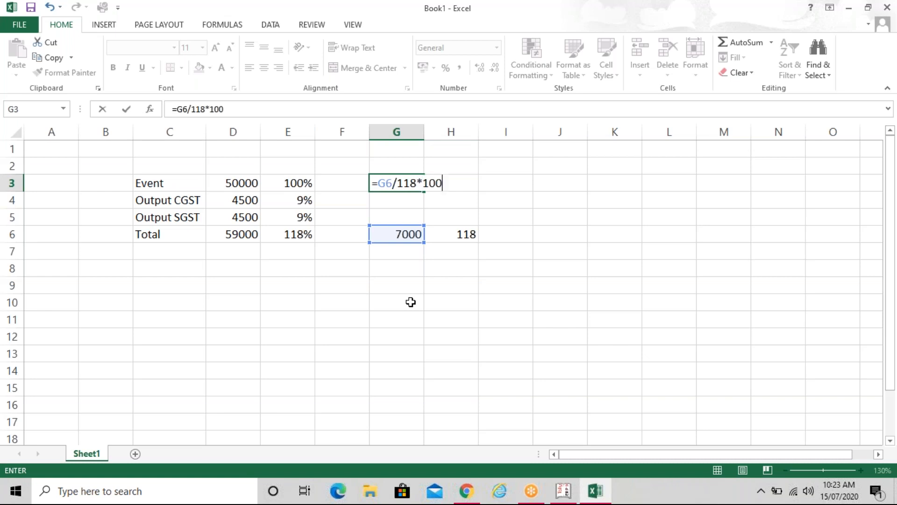
key(Return)
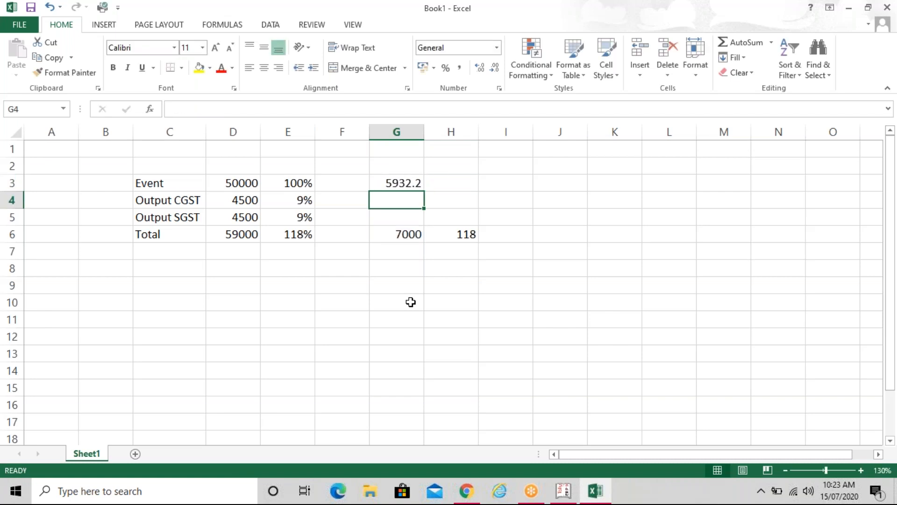
key(Up)
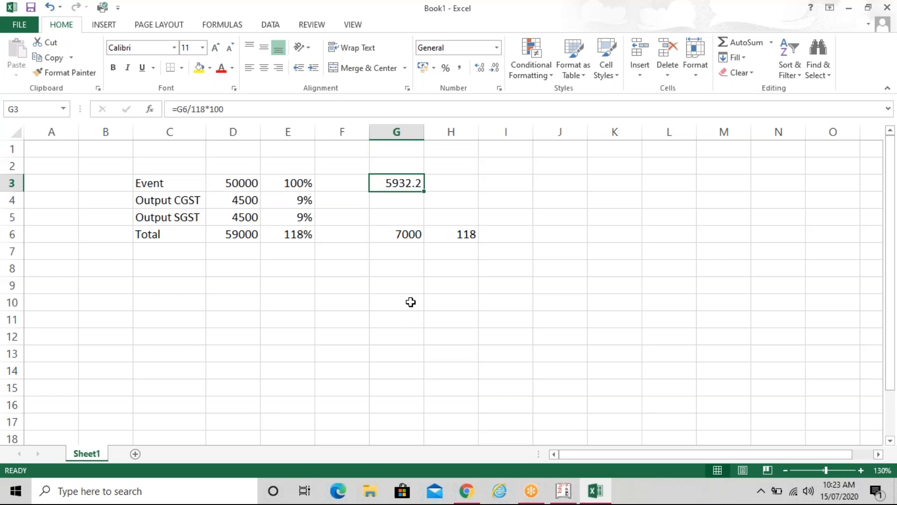
key(Down)
Enter =G3*9% in G4 and G5, giving CGST and SGST of 533.898 each.
text(=)
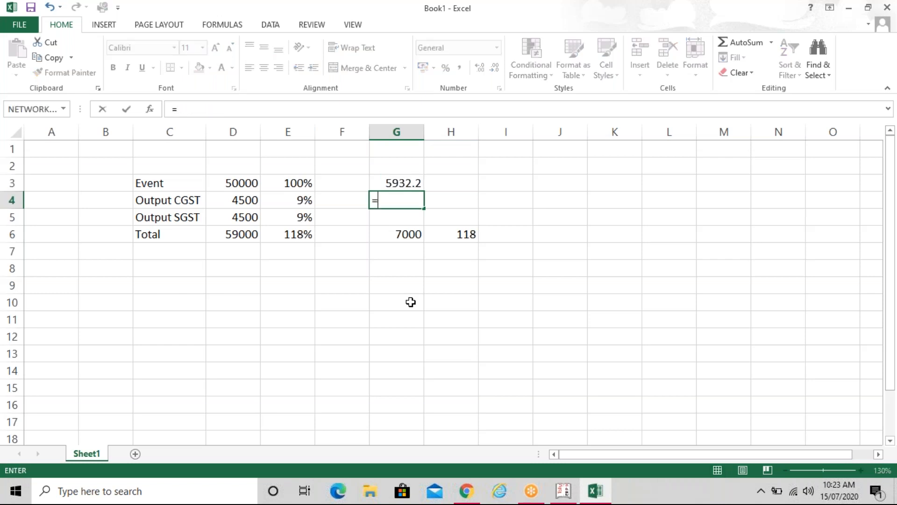
key(Down)
key(Down)
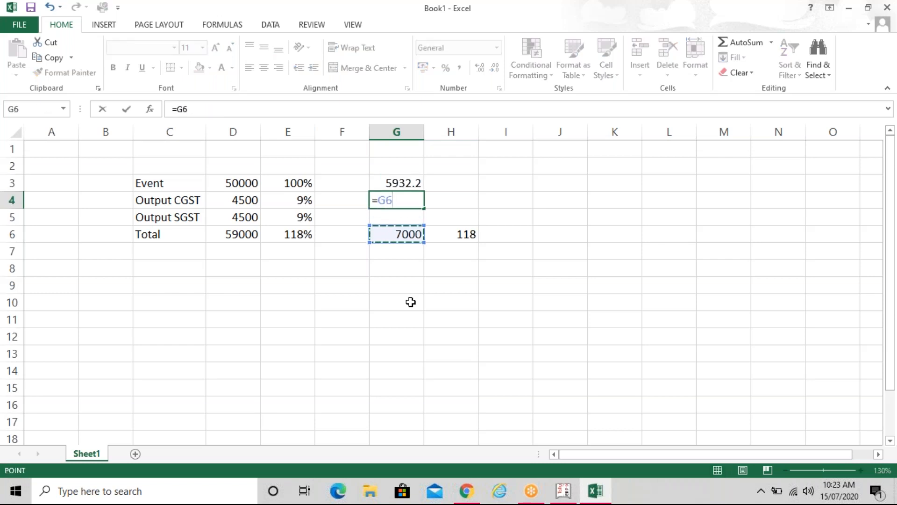
key(BackSpace)
key(BackSpace)
key(Up)
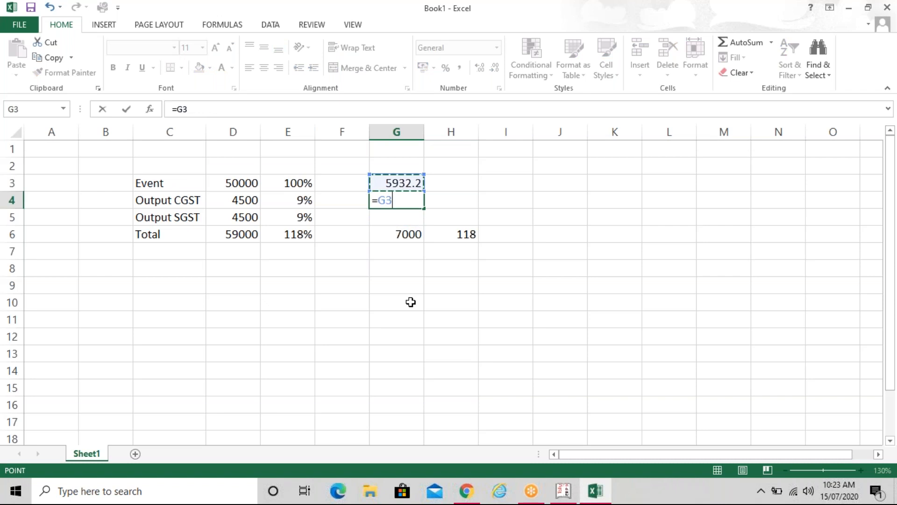
text(*9%)
key(Return)
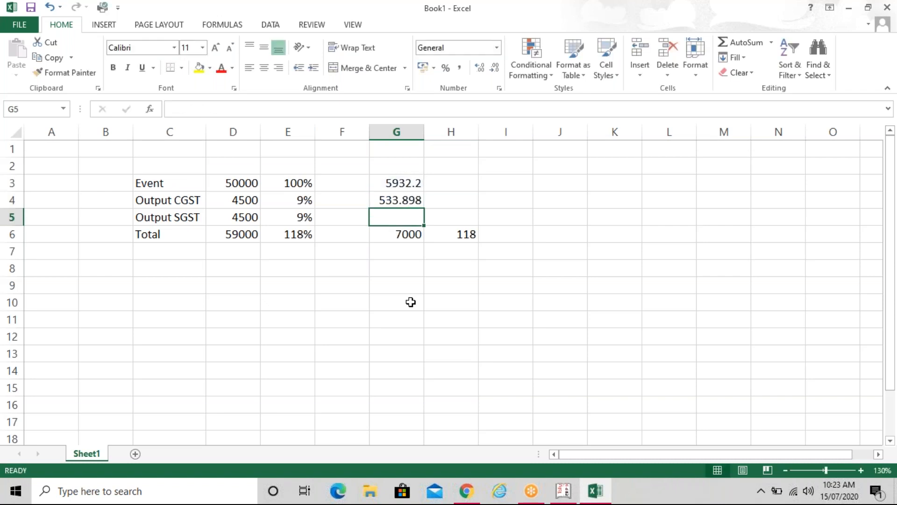
text(=)
key(Up)
key(Up)
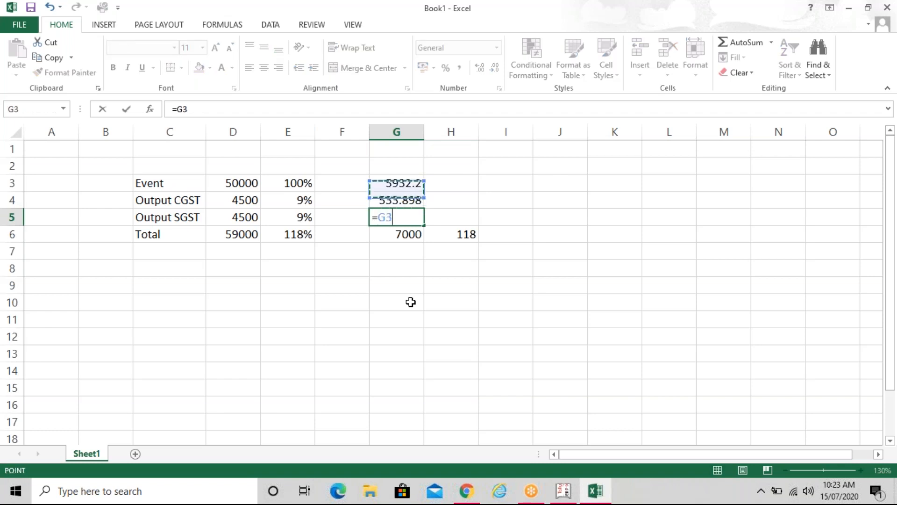
text(*9)
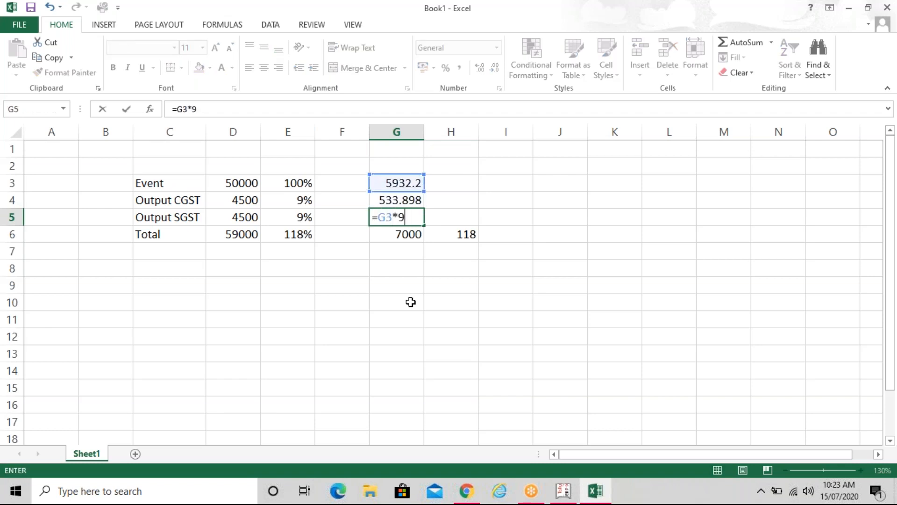
text(%)
key(Return)
Add a check total =G3+G4+G5 in G9, confirming 7000.
key(Up)
key(Up)
key(Up)
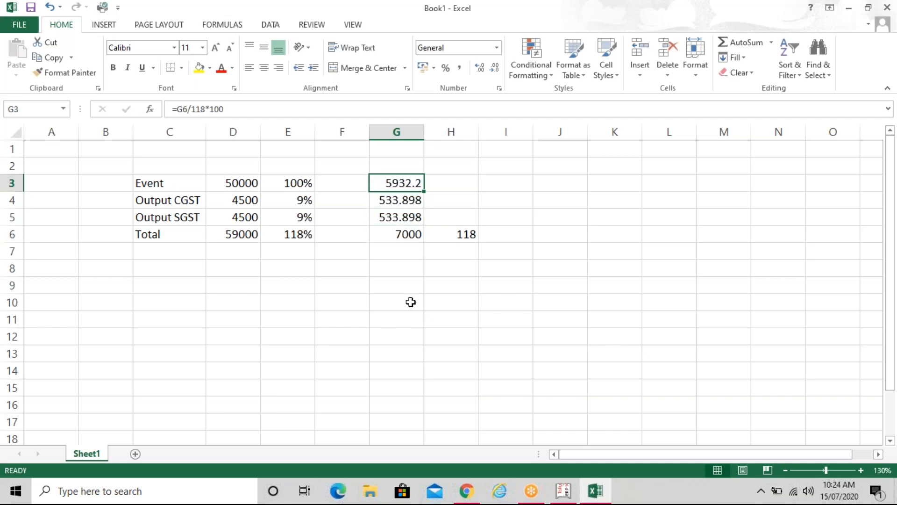
key(Down)
key(Down)
key(Down)
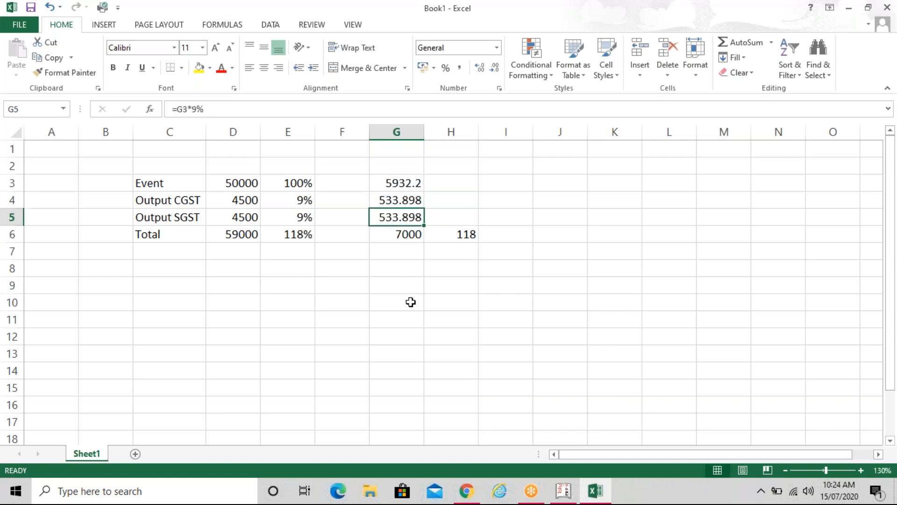
key(Down)
key(Down)
key(Down)
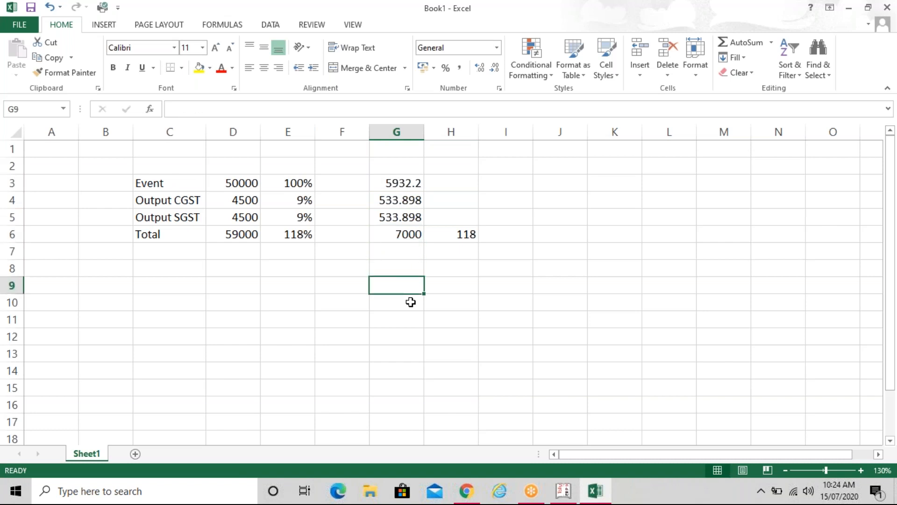
text(=)
key(Up)
key(Up)
key(Up)
key(Up)
key(Up)
key(Up)
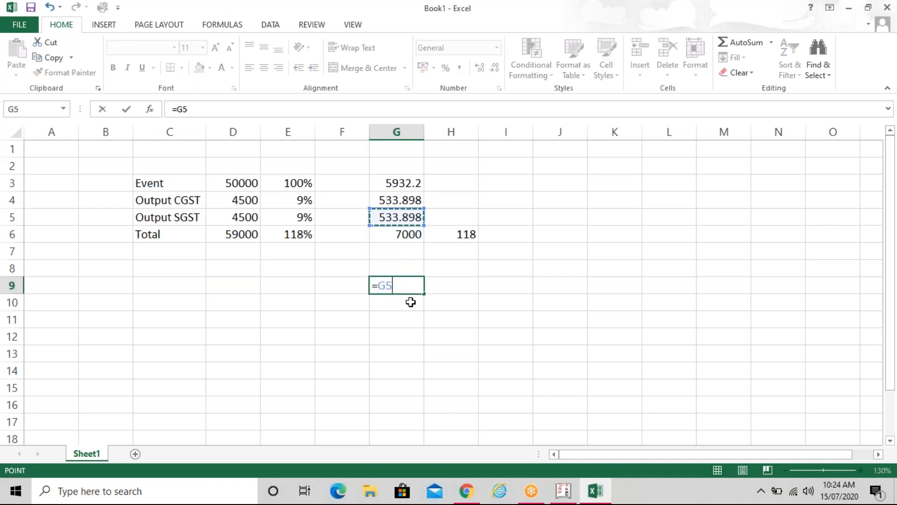
text(+)
key(Up)
key(Up)
key(Up)
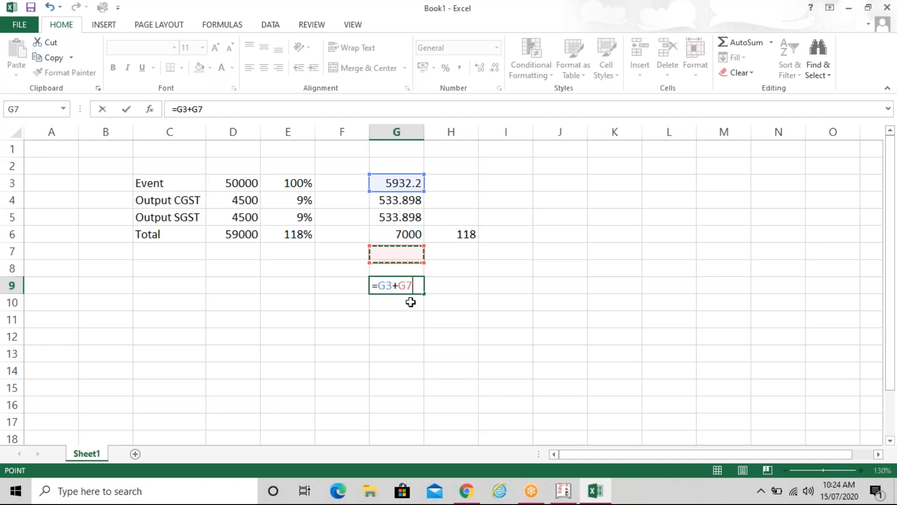
key(Up)
key(Up)
text(+)
key(Up)
key(Up)
key(Up)
key(Up)
key(Return)
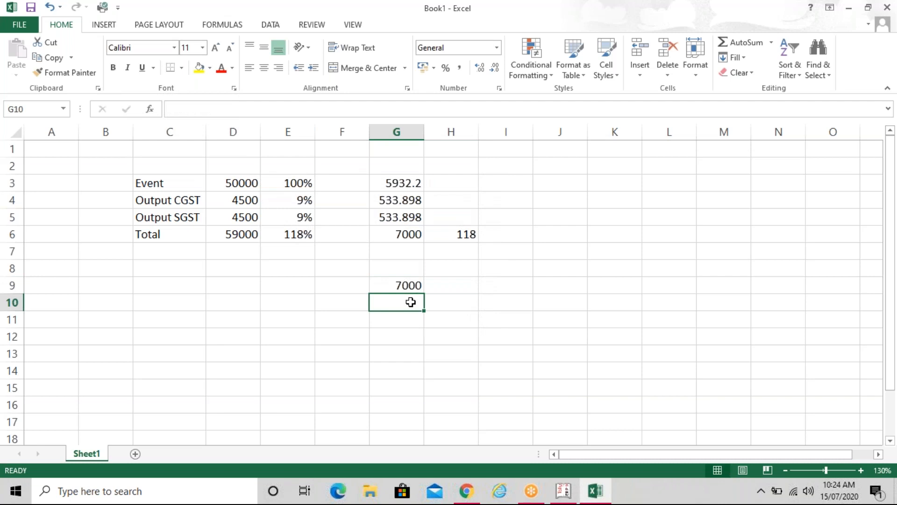
Format G3:G5 to two decimals so they read 5932.20, 533.90 and 533.90.
click(395, 183)
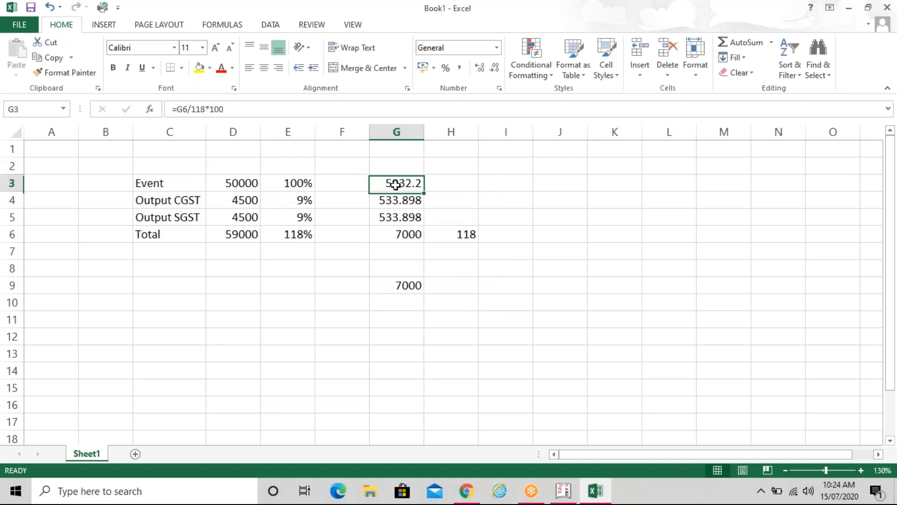
key(shift+Down)
key(shift+Down)
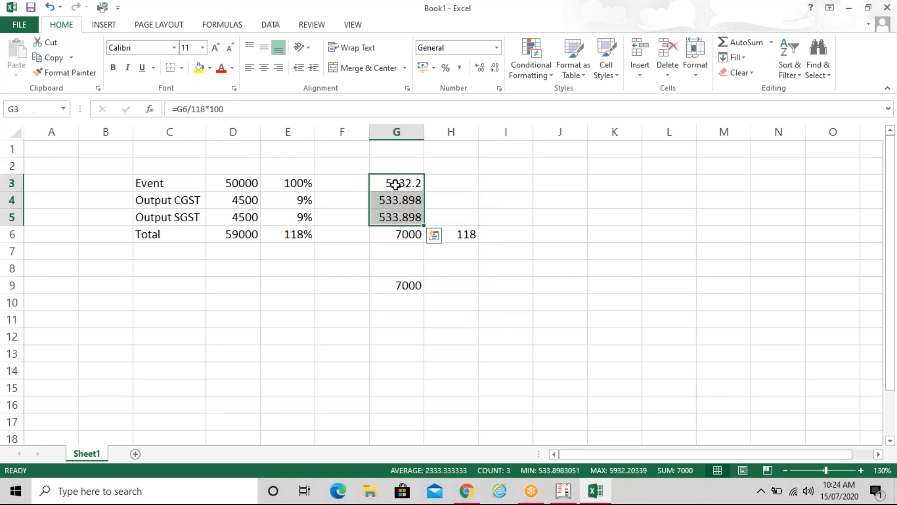
click(494, 68)
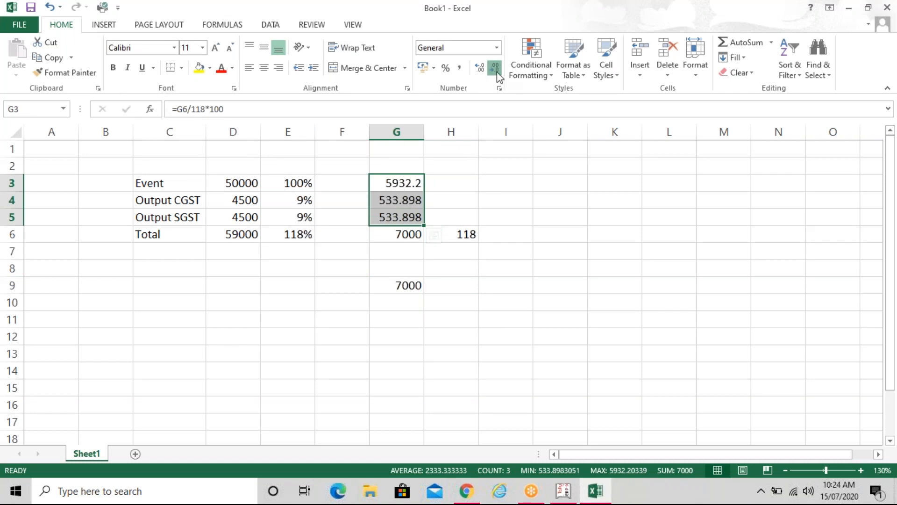
click(479, 68)
click(480, 67)
click(461, 182)
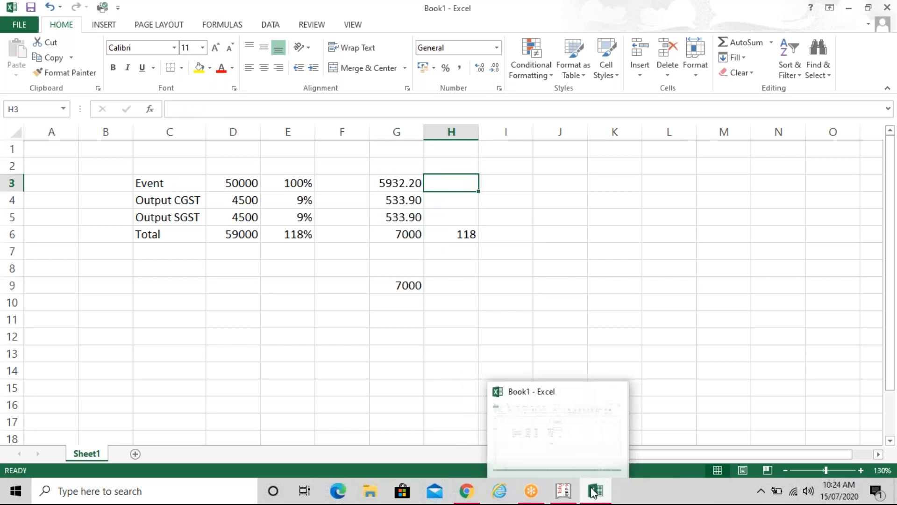
In Tally, create a new ledger named 'Bharati Airtel Pvt Ltd' via Accounts Info > Ledgers.
mouse_move(574, 495)
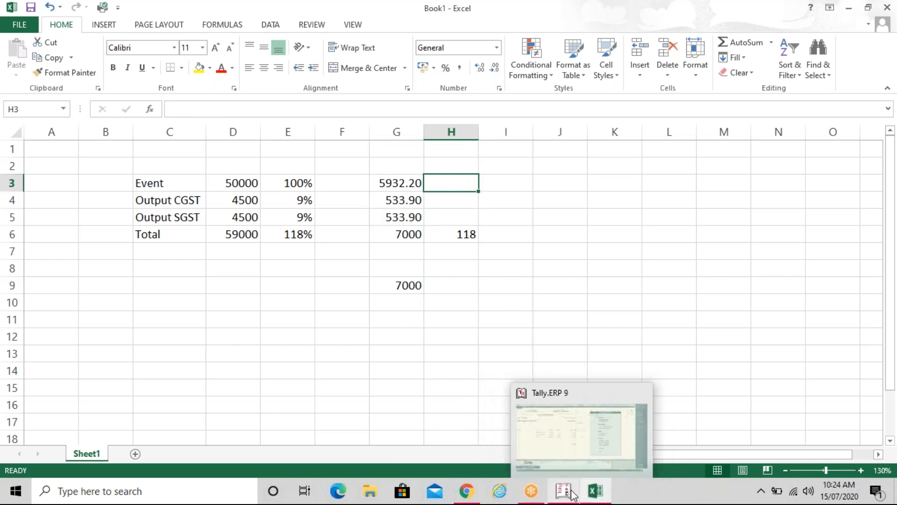
click(574, 494)
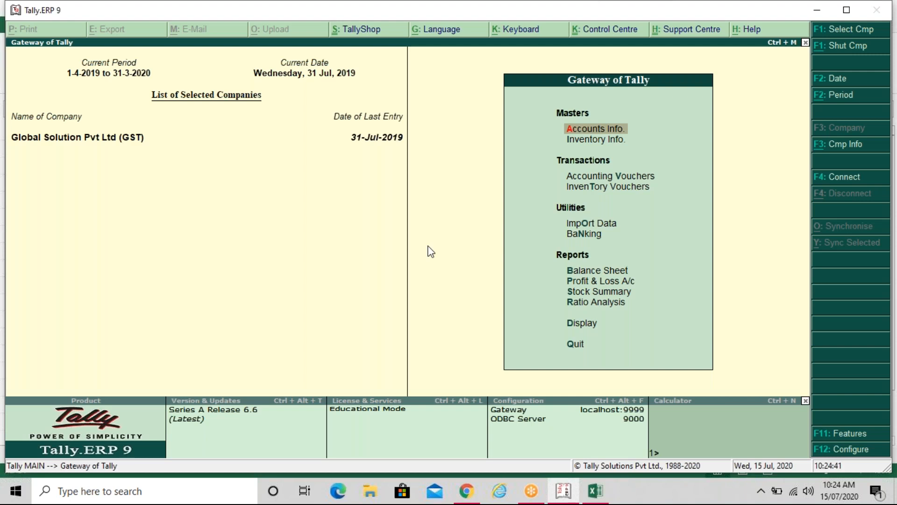
key(Return)
key(Down)
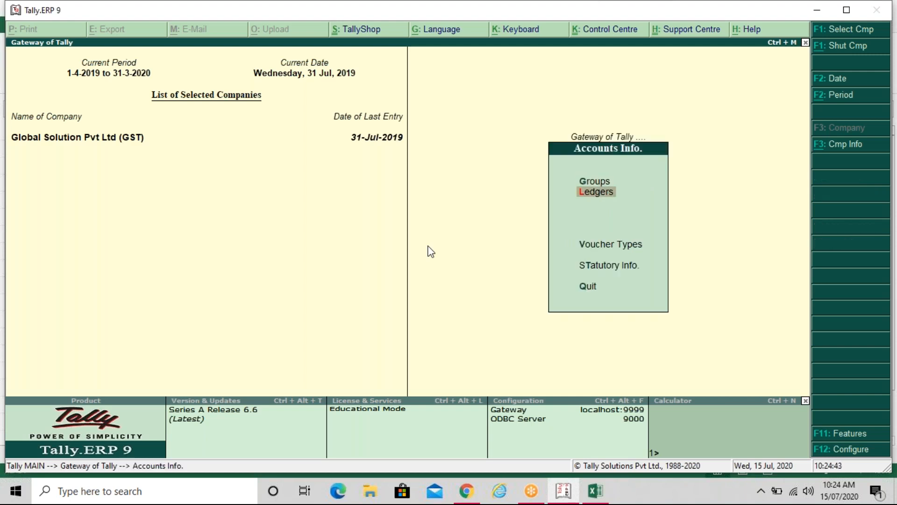
key(Return)
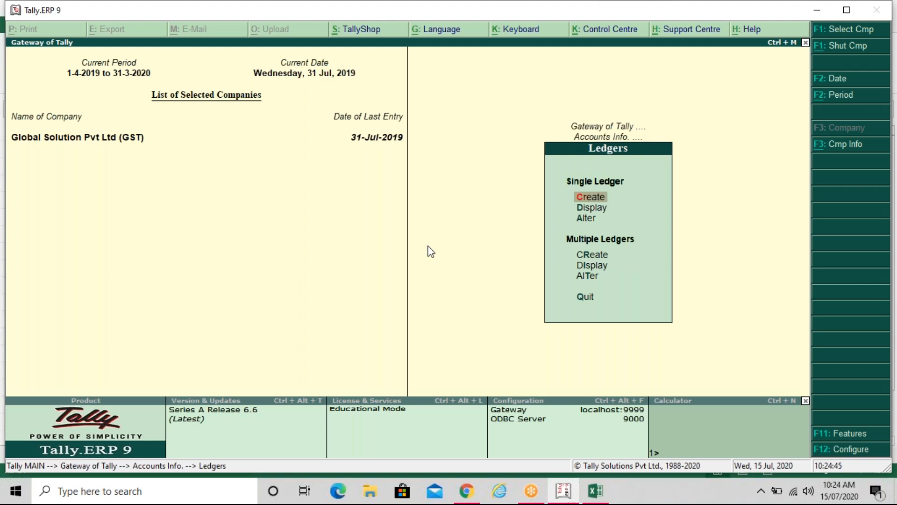
key(Return)
text(Bharati Airtel Pvt Ltd)
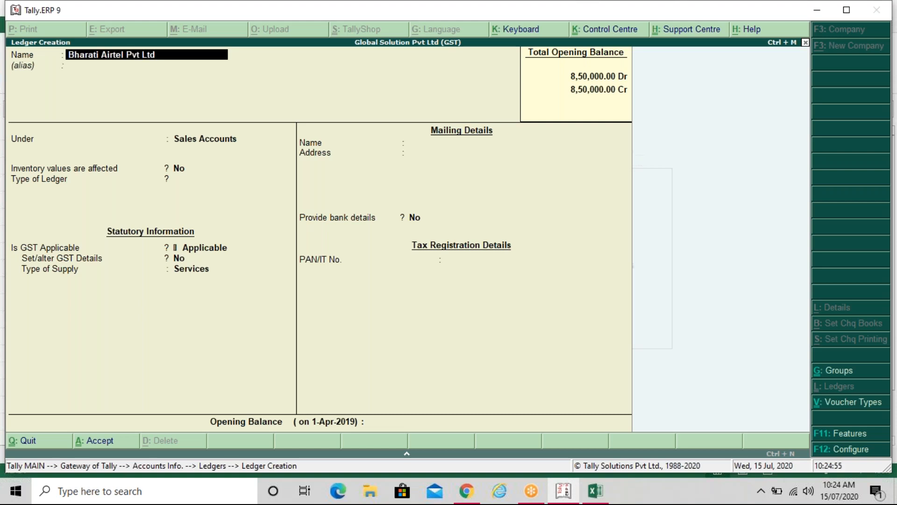
Confirm the ledger name and move to the Under field's List of Groups.
key(Return)
key(Return)
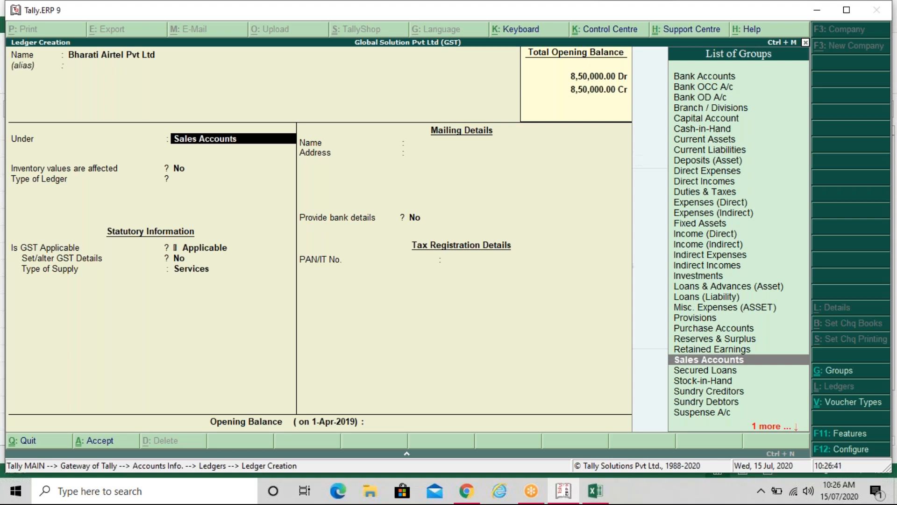
Set the ledger's group to Purchase Accounts, then step back into the Under field.
text(P)
key(Down)
key(Return)
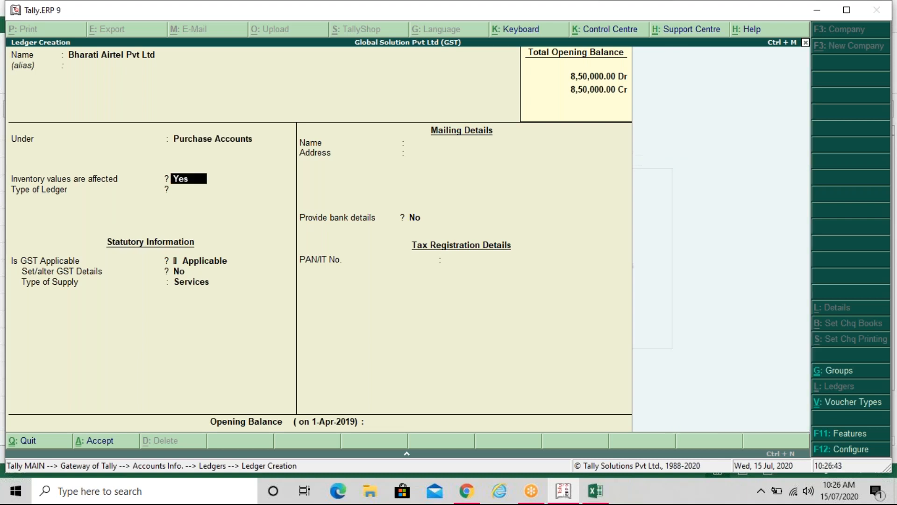
key(BackSpace)
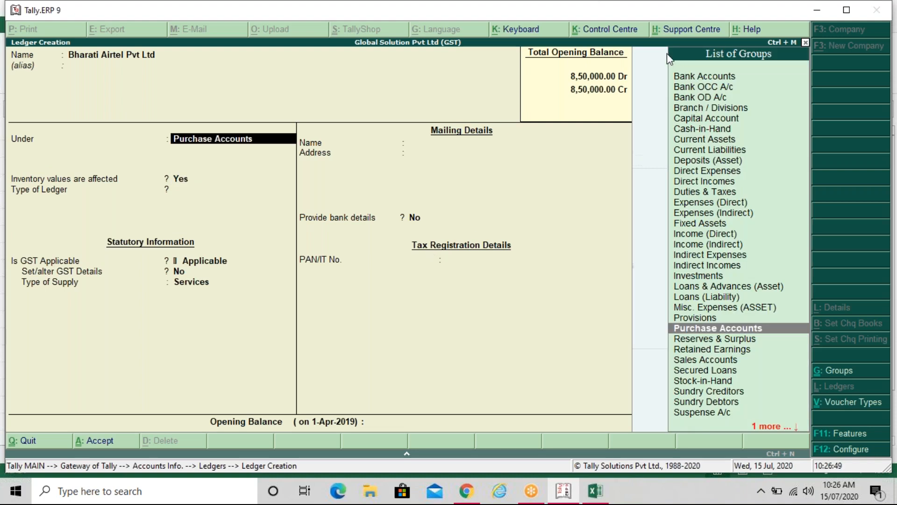
click(233, 142)
Change the ledger's group to Indirect Expenses and return to the Under field.
text(I)
key(Down)
key(Down)
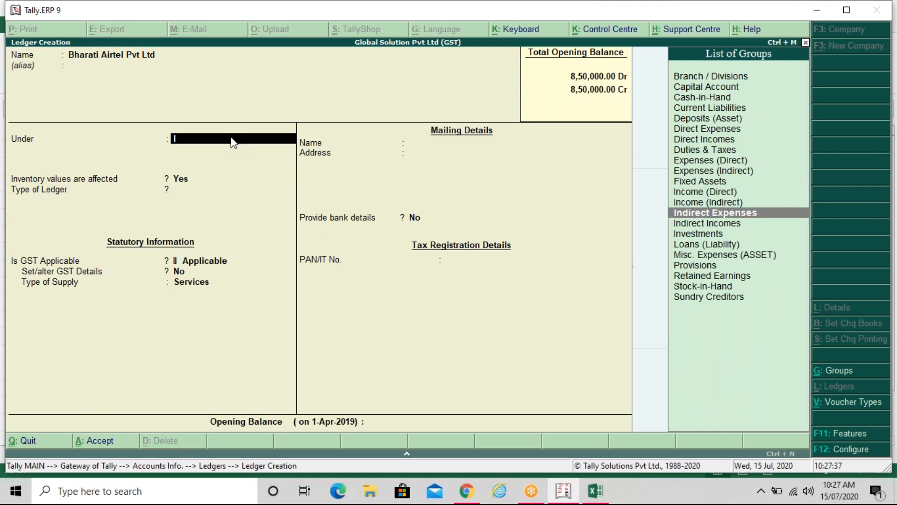
key(Return)
key(BackSpace)
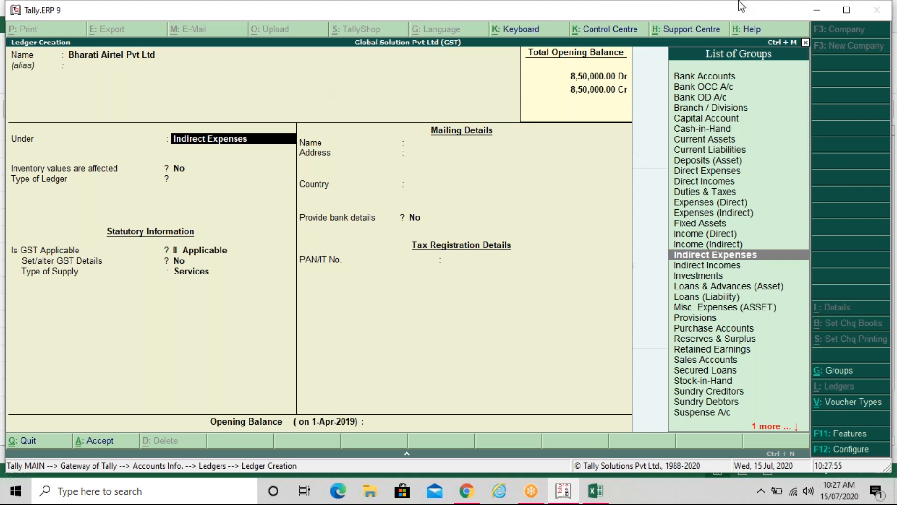
click(624, 18)
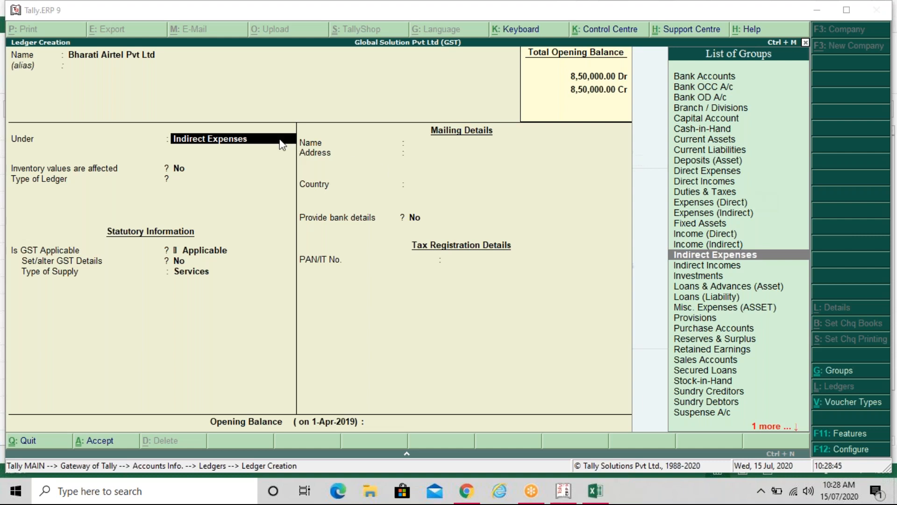
click(278, 141)
click(134, 58)
Regroup the Bharati Airtel ledger under Sundry Creditors.
key(Return)
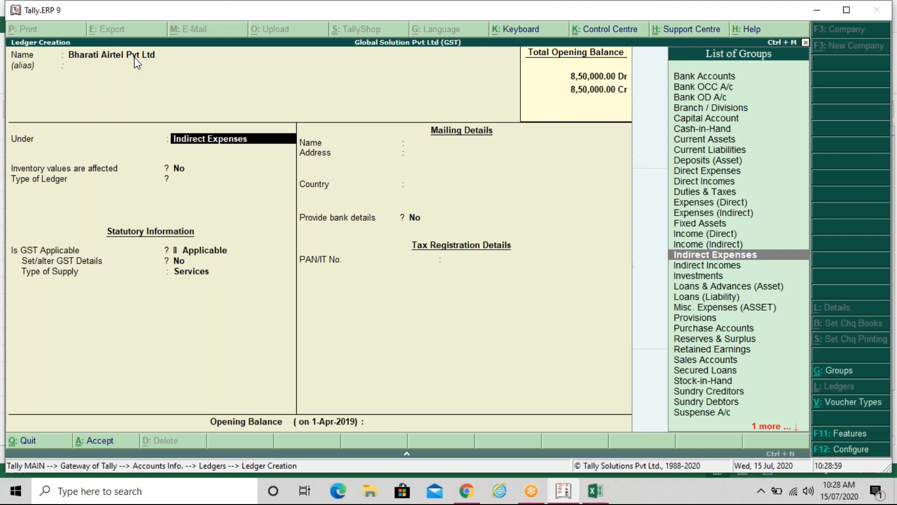
key(BackSpace)
text(S)
key(Down)
key(Down)
key(Down)
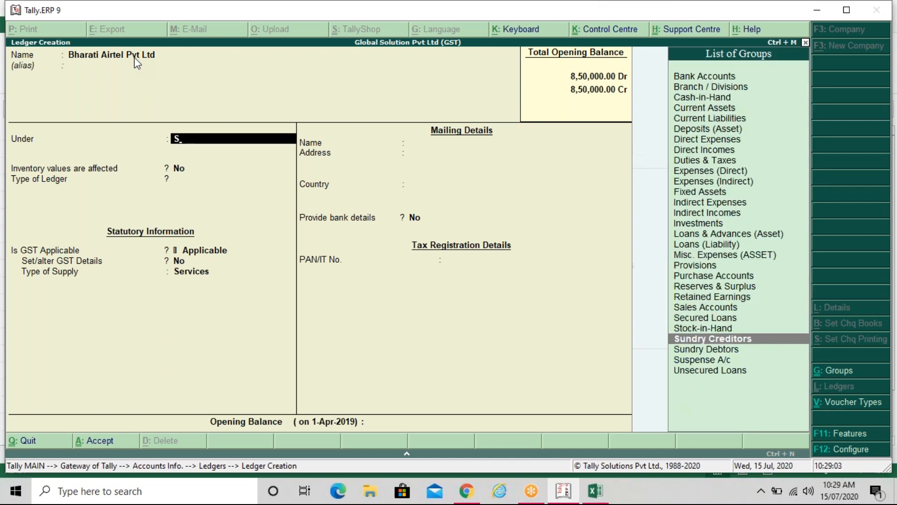
key(Return)
key(Return)
key(Return)
key(Return)
key(Return)
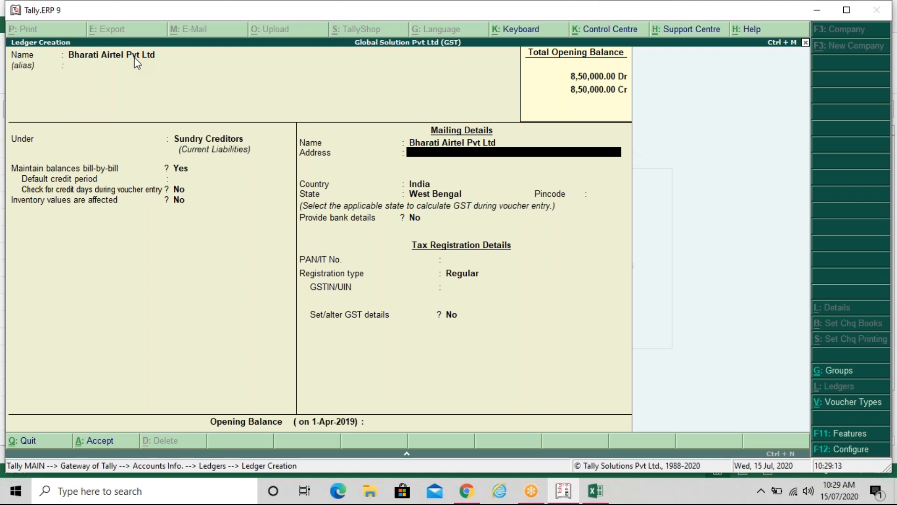
Enter the supplier's mailing address and pincode, keeping West Bengal as state.
text(333 G D Road)
key(Return)
key(Return)
key(Return)
key(Return)
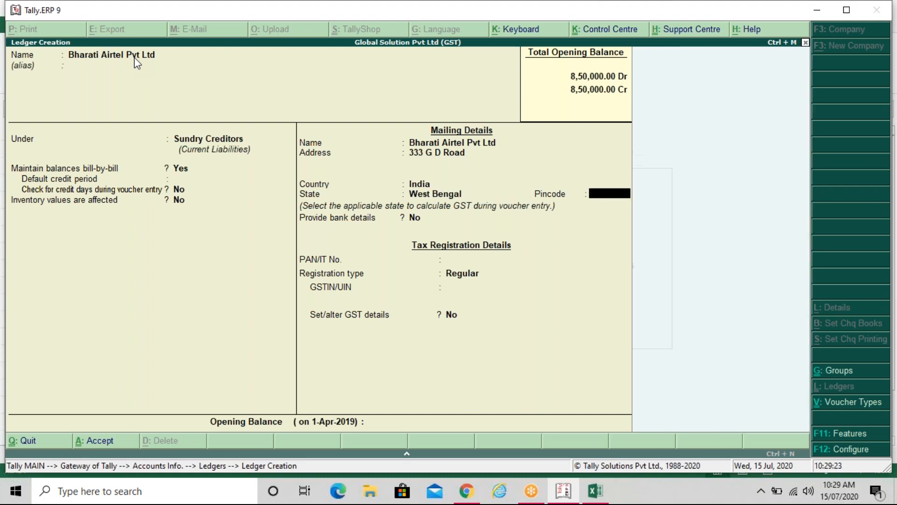
text(700002)
key(Return)
Enter the supplier's GSTIN under Regular registration and save the Bharati Airtel ledger.
key(Return)
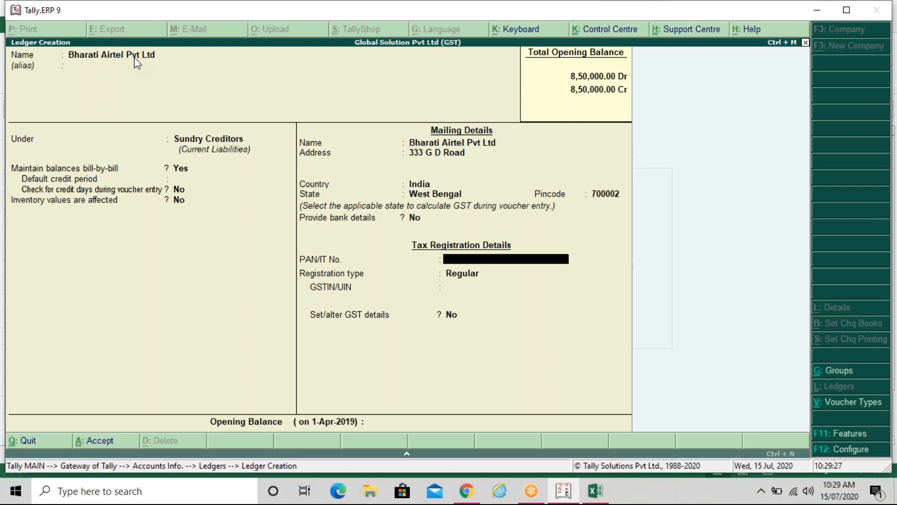
key(Return)
key(Return)
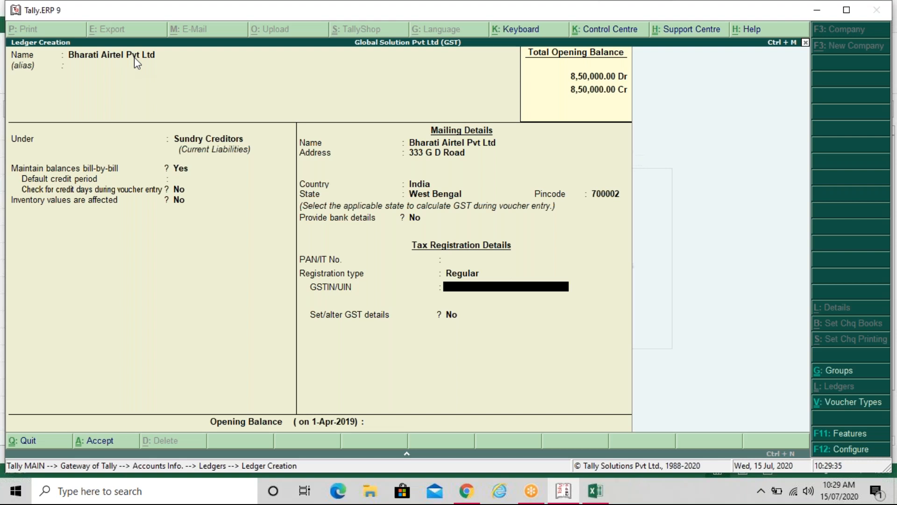
text(9)
text(AC)
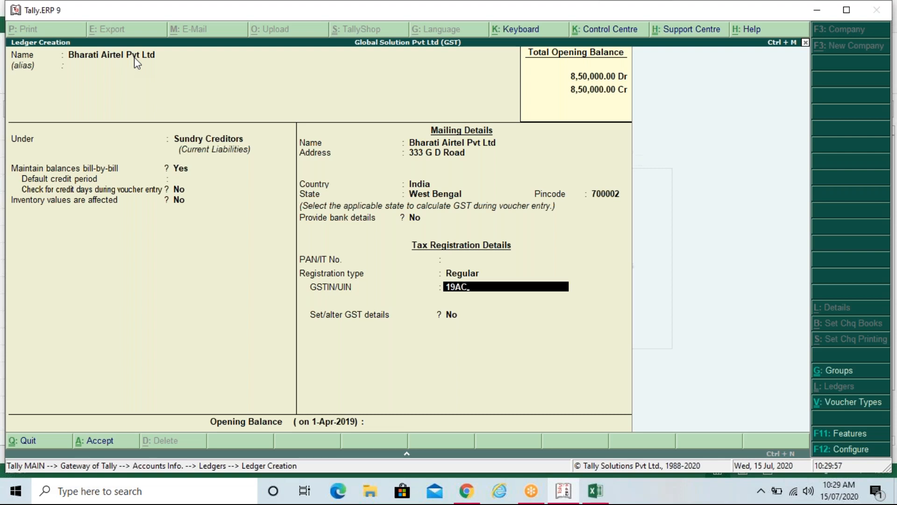
text(UPA57)
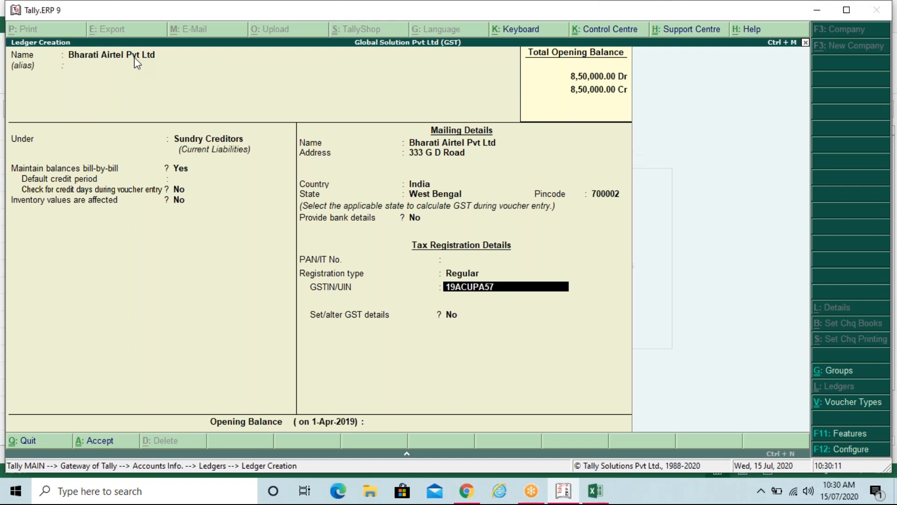
text(39L1ZX)
key(Return)
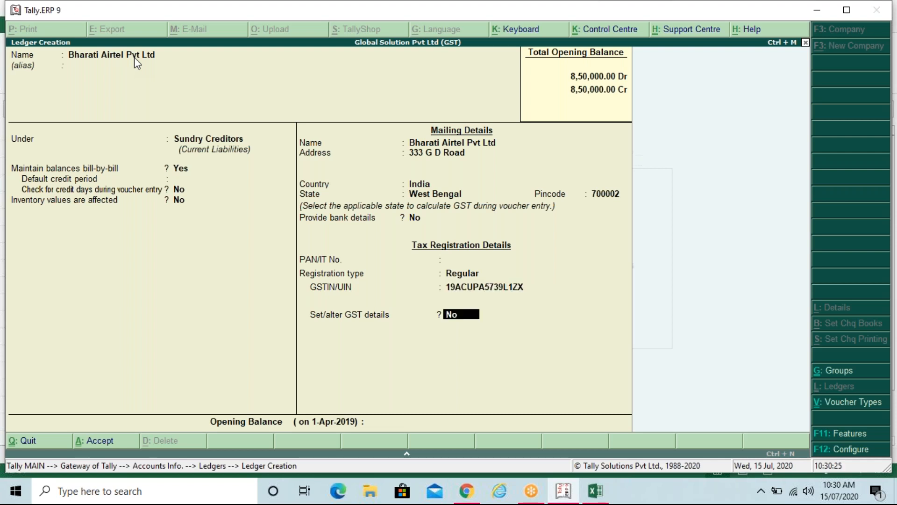
key(Return)
key(Return)
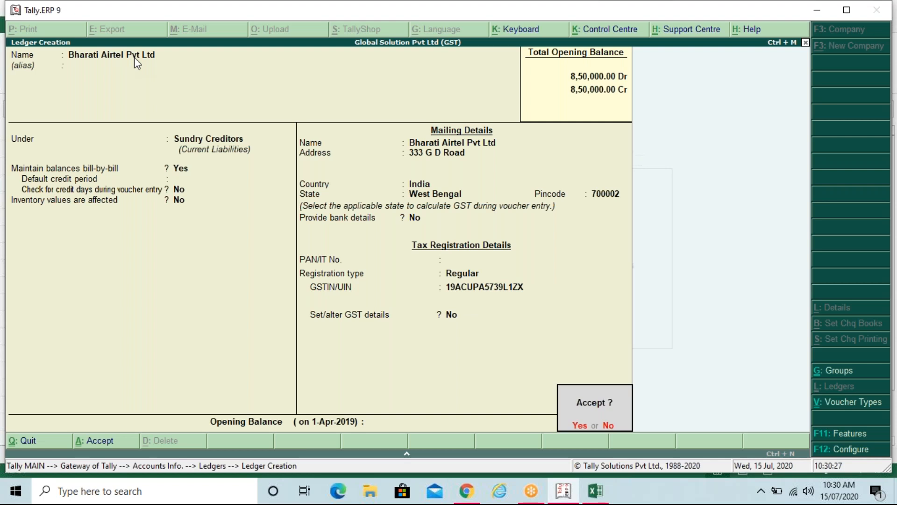
key(Return)
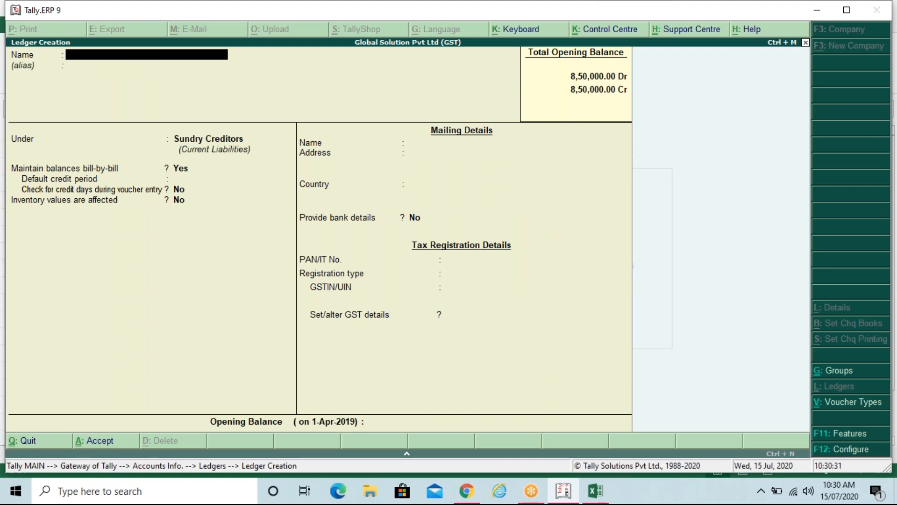
Create a ledger named 'Telephone Service' under Indirect Expenses.
text(Telephone Service)
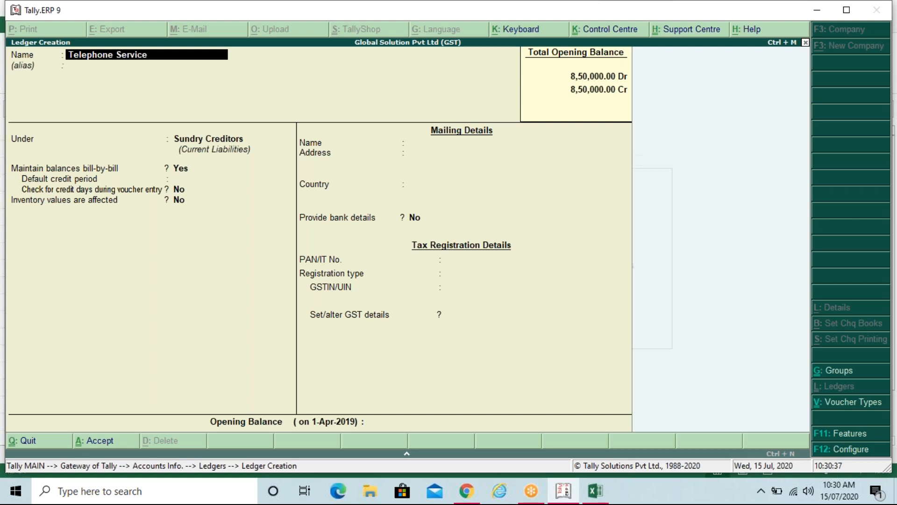
key(Return)
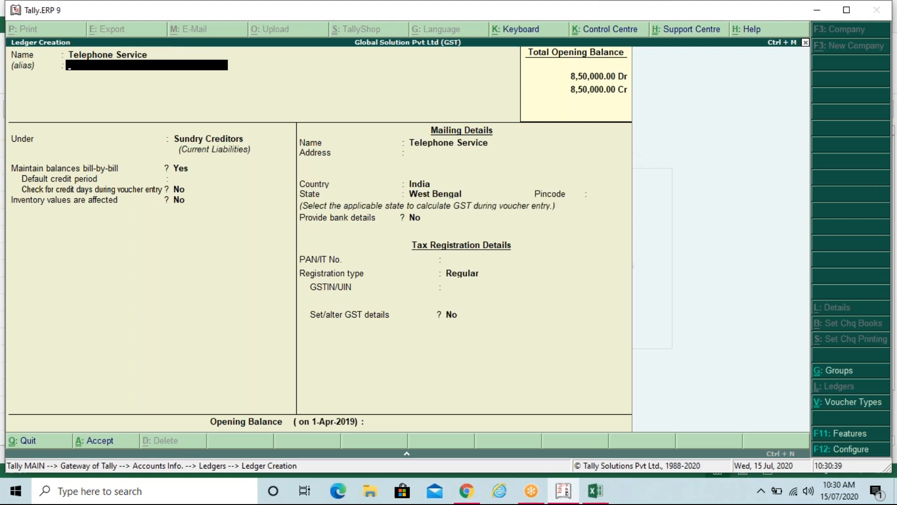
key(Return)
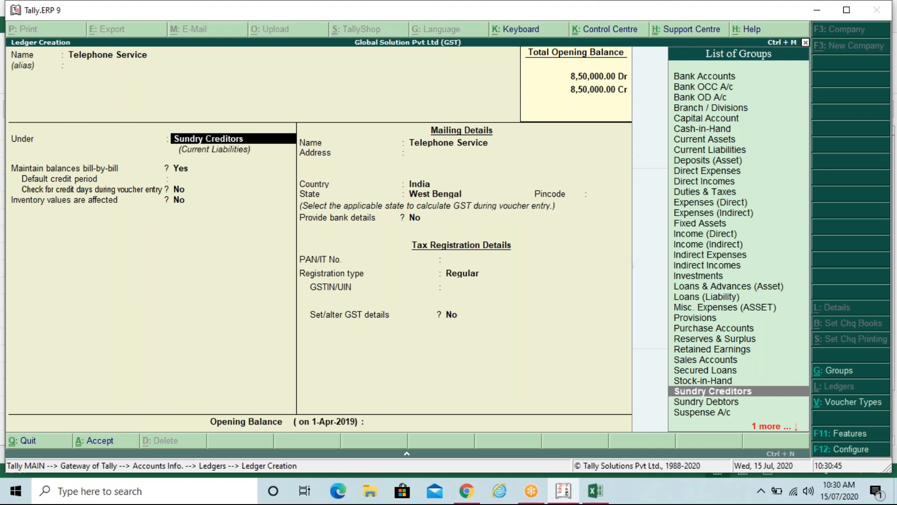
text(P)
key(Down)
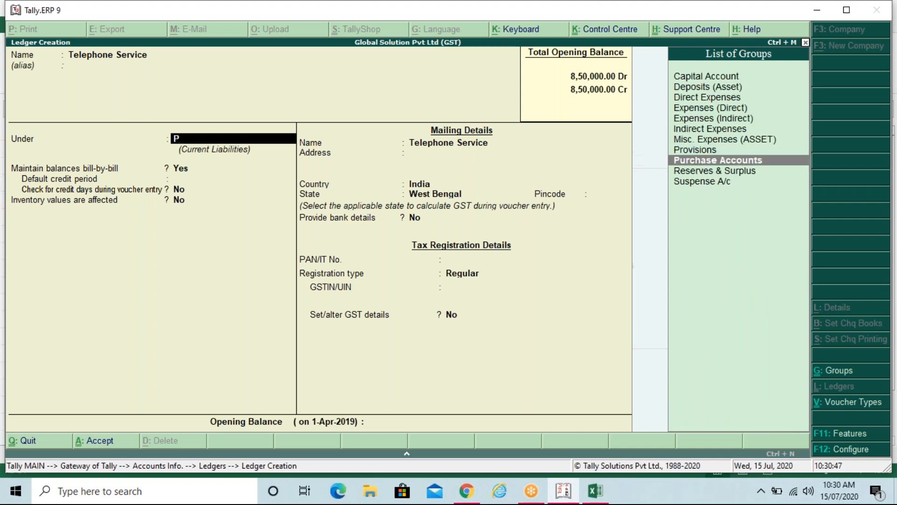
key(BackSpace)
text(I)
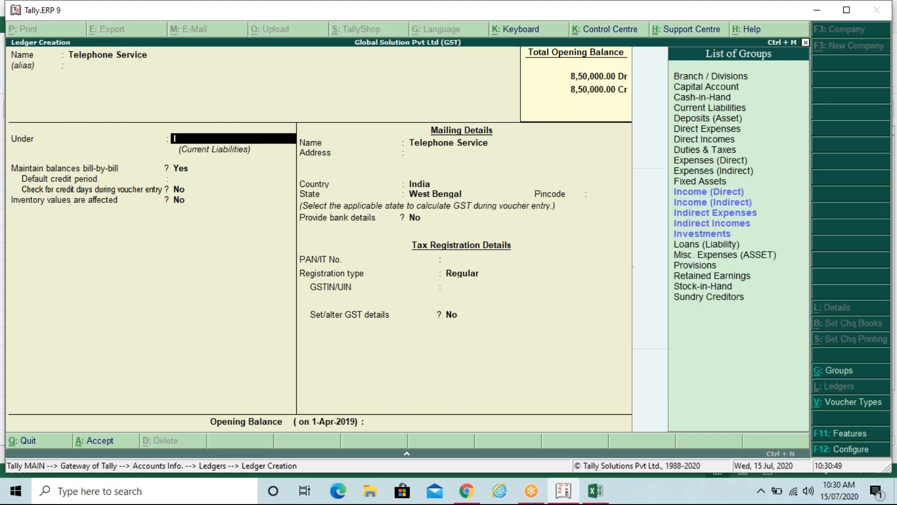
key(Down)
key(Down)
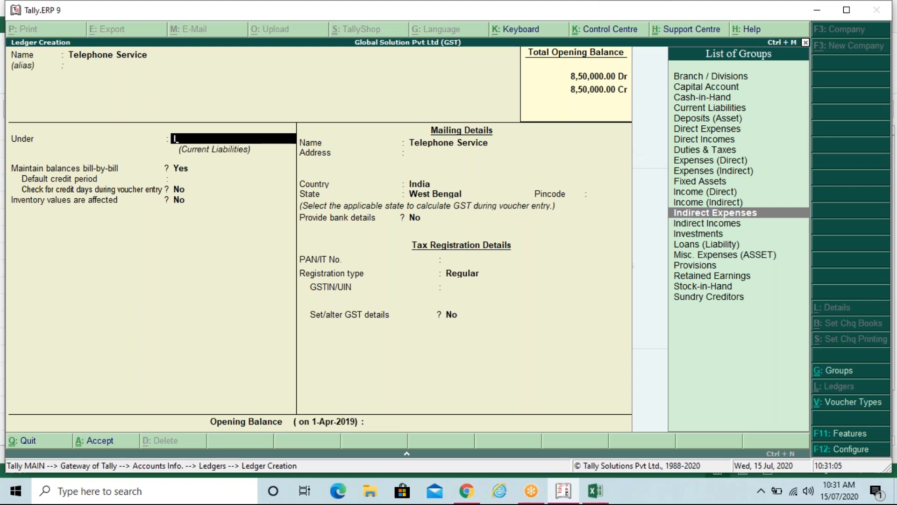
key(Return)
key(Return)
key(Return)
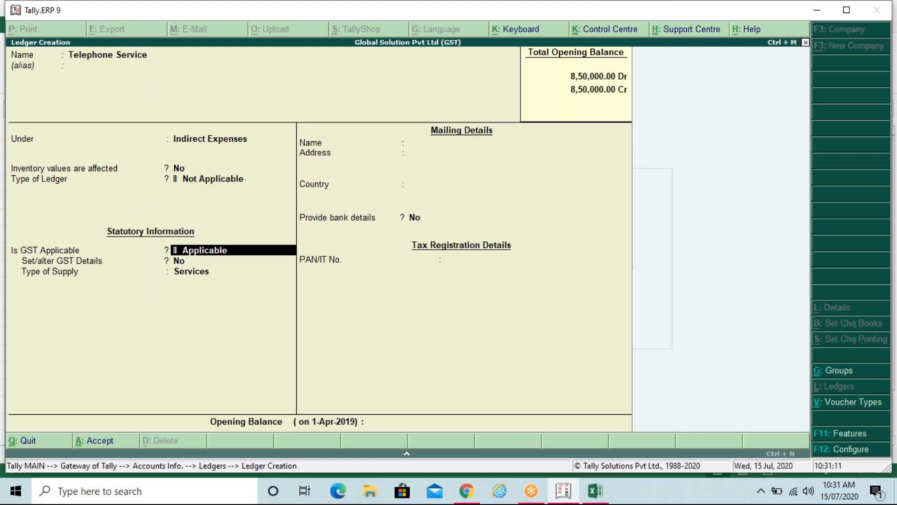
Keep GST applicable and set Set/alter GST Details to Yes.
key(Return)
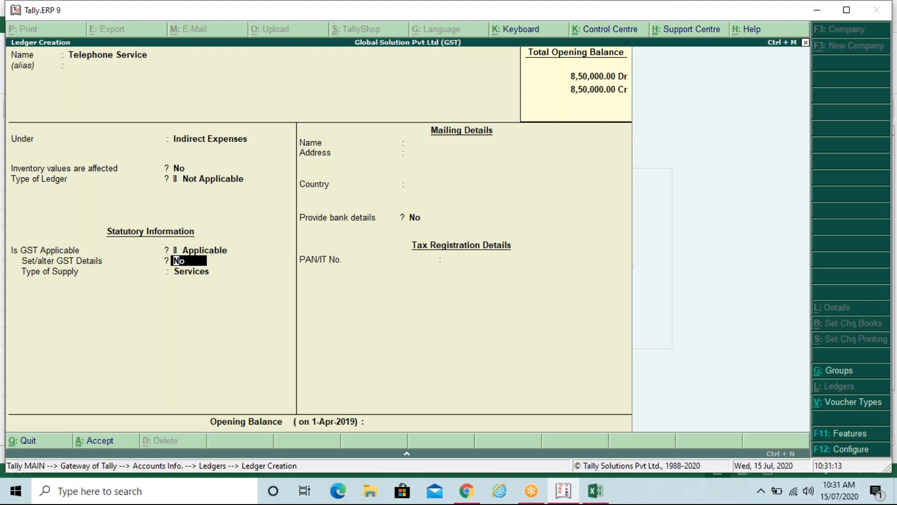
text(y)
key(Return)
key(Return)
Give the GST details the description Telephone Service and HSN/SAC 455239.
text(Telephon)
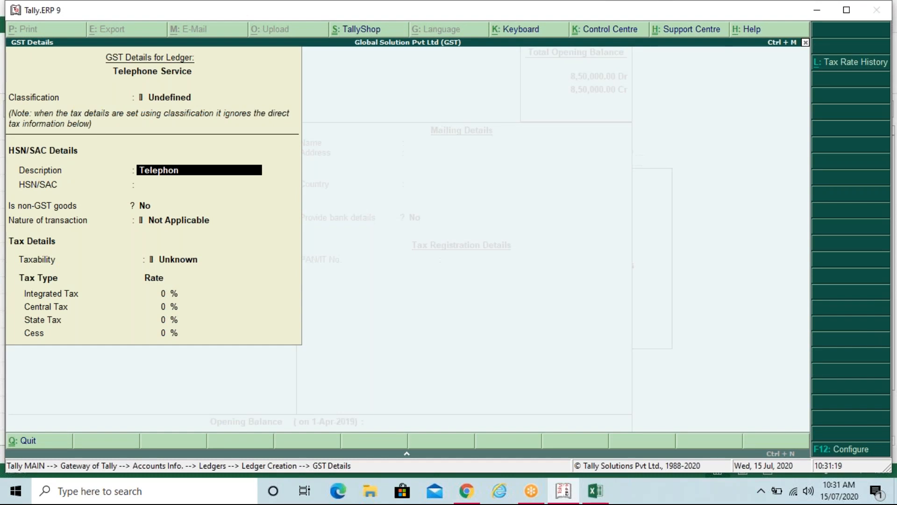
text(e Ser)
text(i)
text(vice)
key(Return)
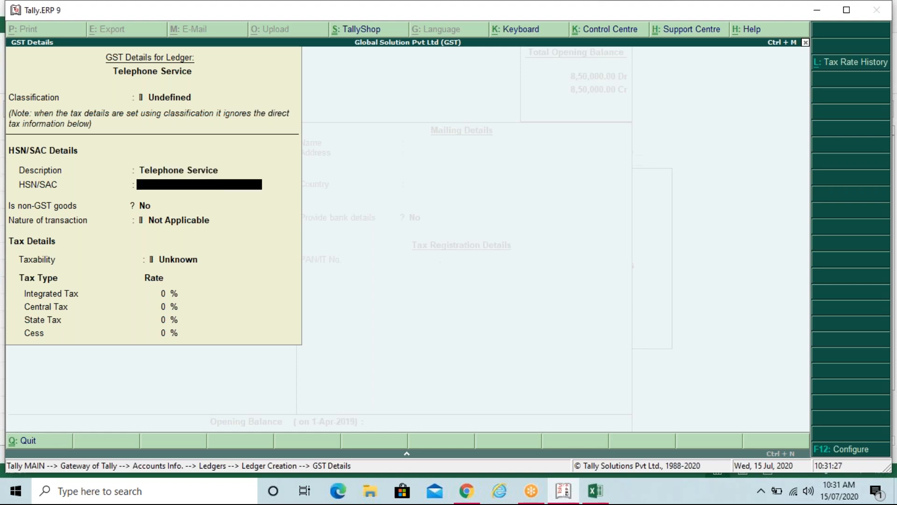
key(Return)
key(BackSpace)
text(455239)
key(Return)
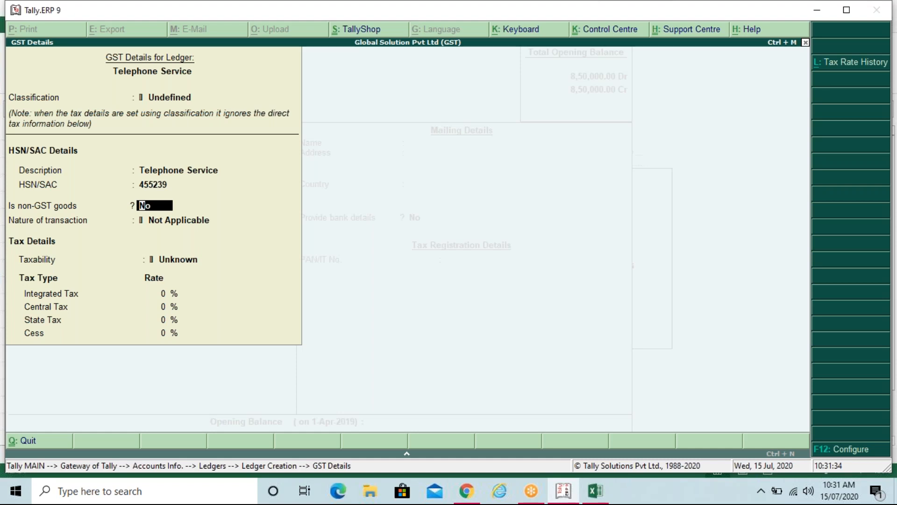
Choose Purchase Taxable at 18% IGST (9% CGST/SGST), keep Services supply, and save the ledger.
key(Return)
text(P)
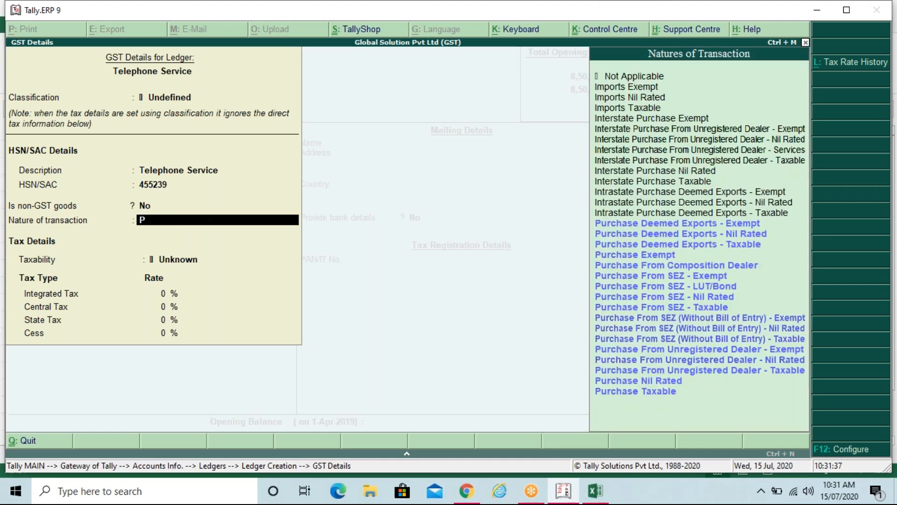
key(End)
key(Return)
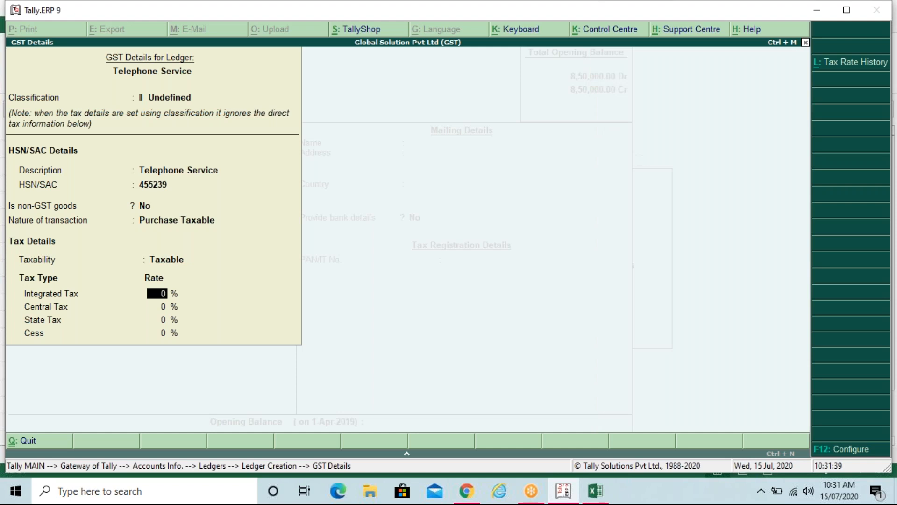
text(18)
key(Return)
key(Return)
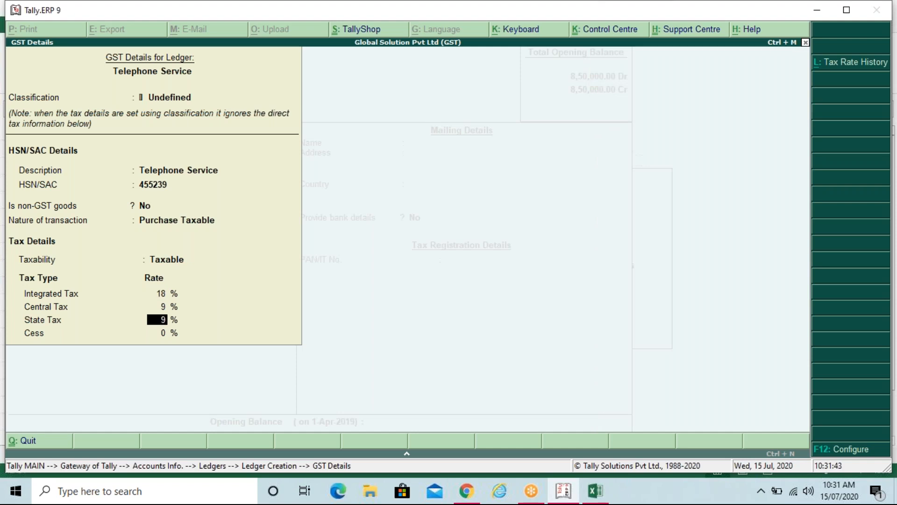
key(Return)
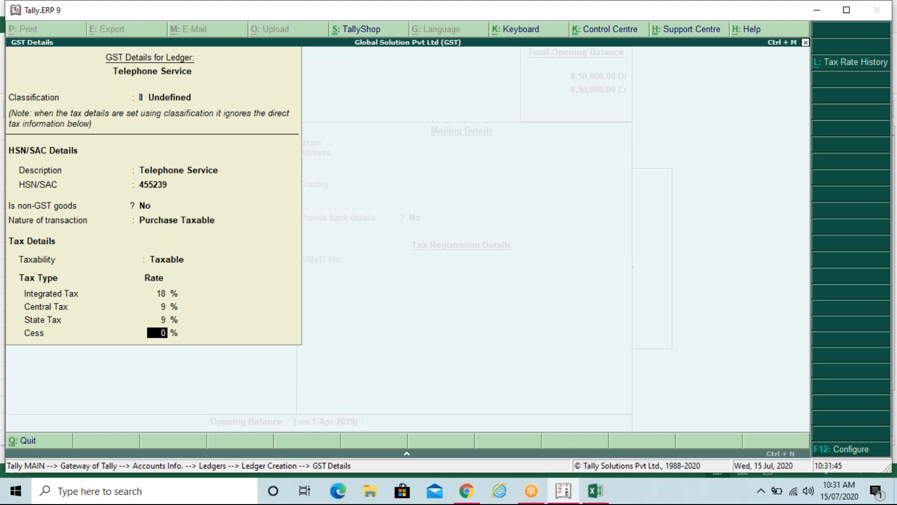
key(Return)
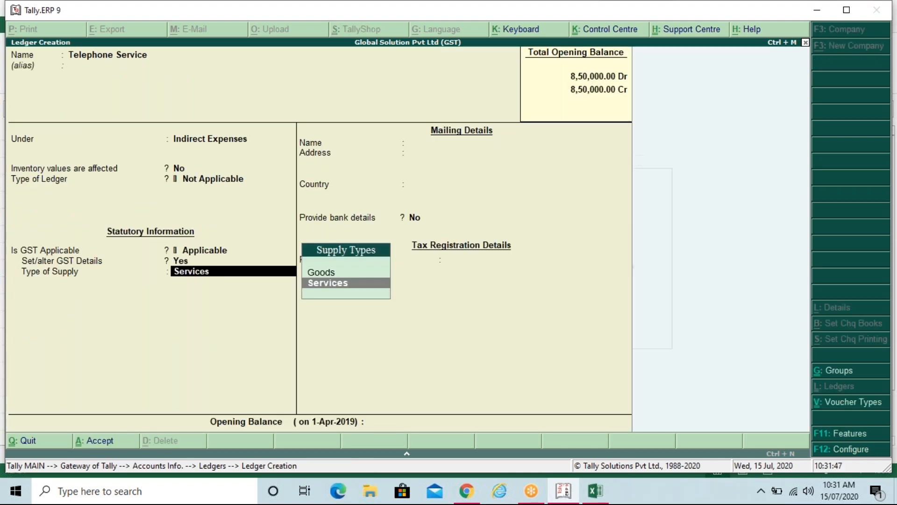
key(Return)
key(Return)
key(Return)
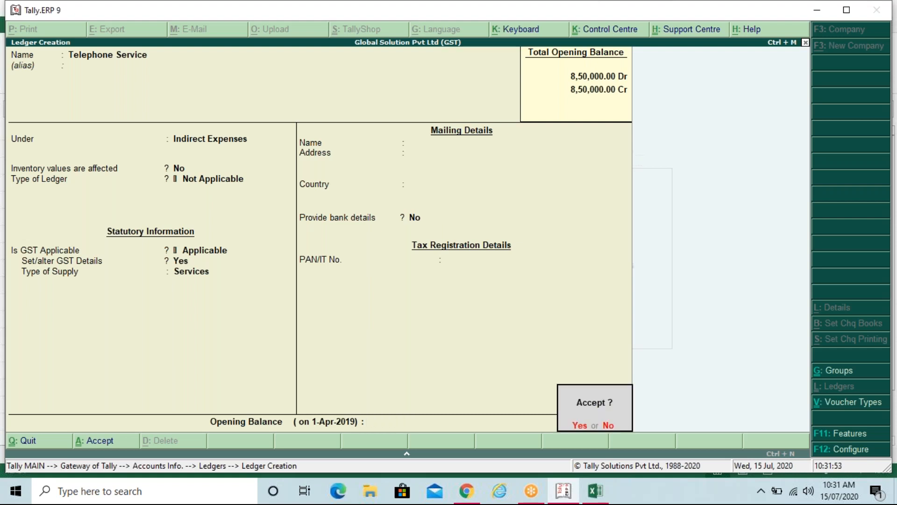
key(Return)
Leave ledger creation and open a Purchase voucher in accounting invoice mode.
key(Escape)
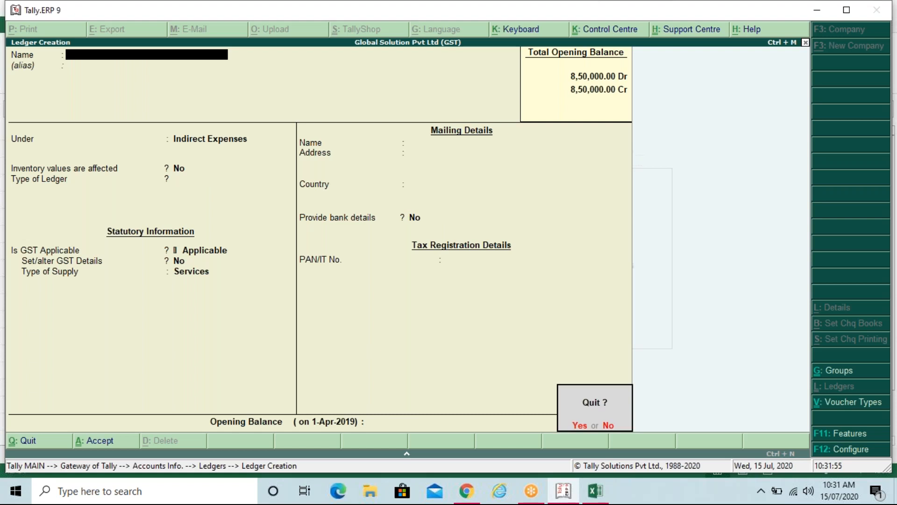
key(Return)
key(Escape)
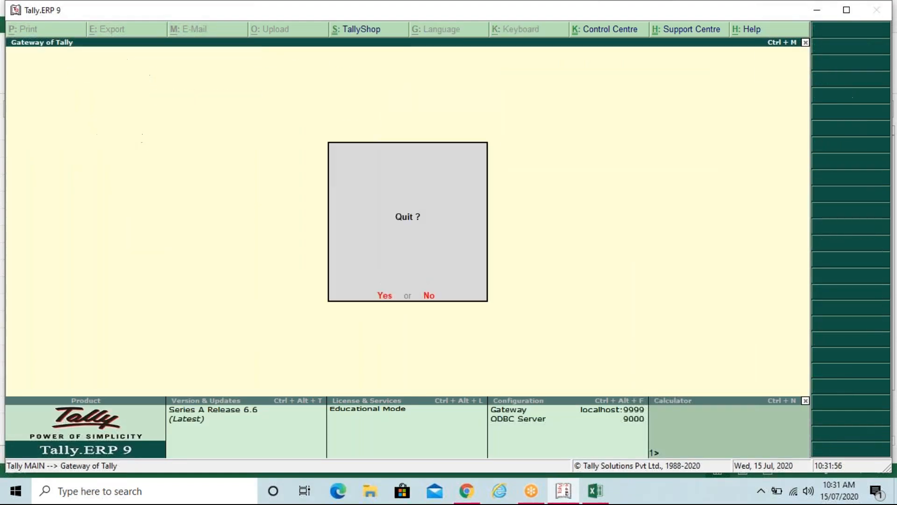
key(Escape)
key(Down)
key(Down)
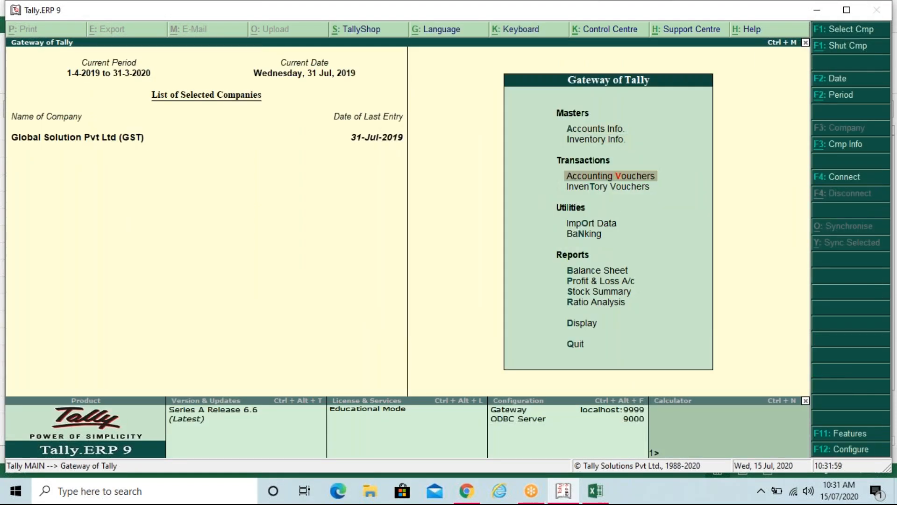
key(Return)
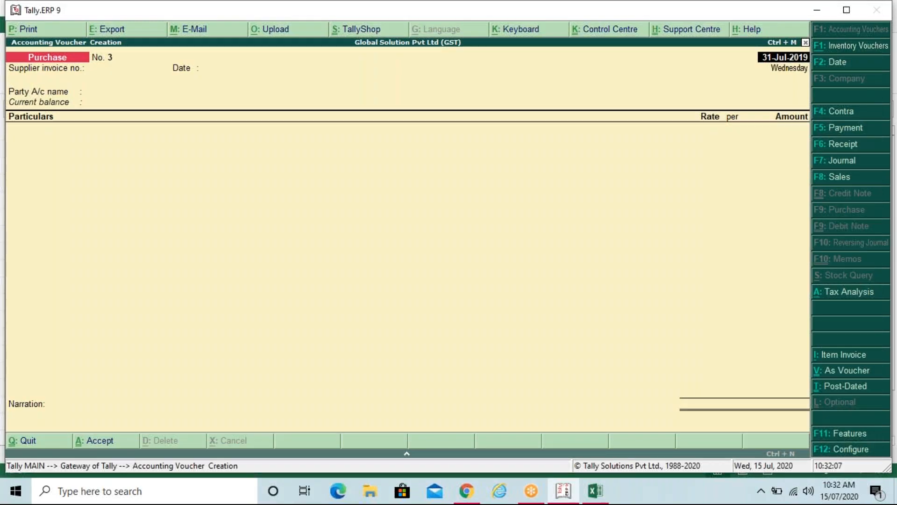
key(alt+i)
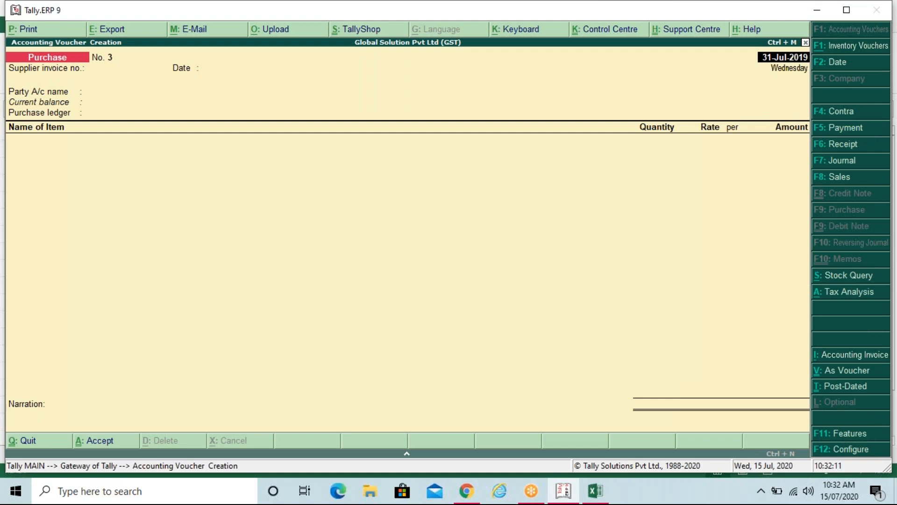
key(alt+i)
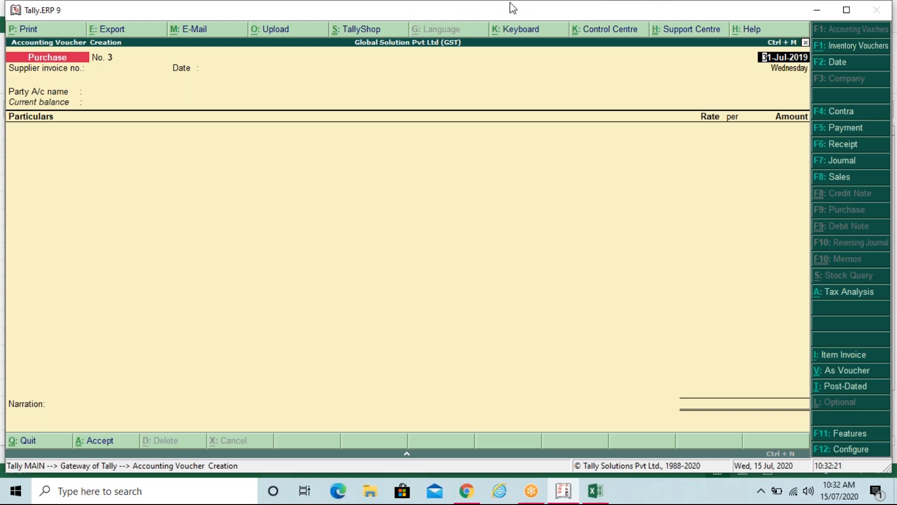
Enter the supplier invoice number, party Bharati Airtel Pvt Ltd, and Telephone Service at 7000.
key(Return)
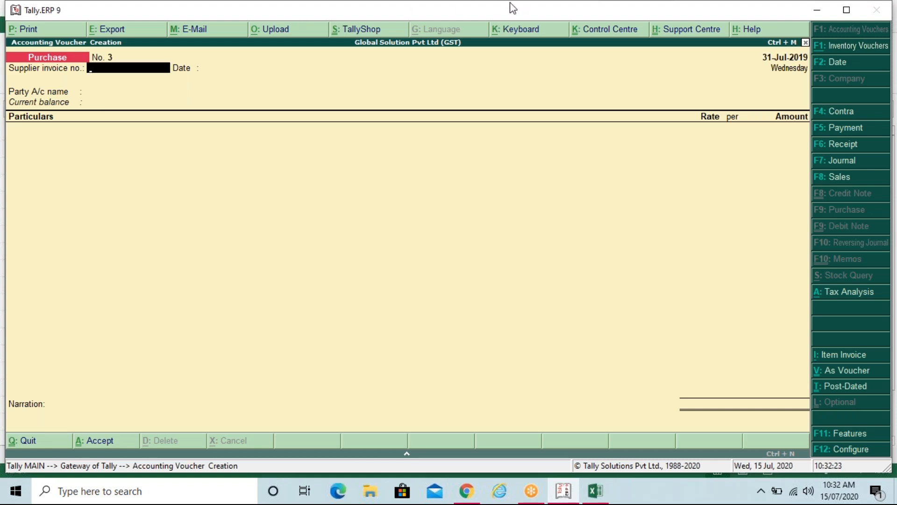
text(Inv/BA/001)
key(Return)
key(Return)
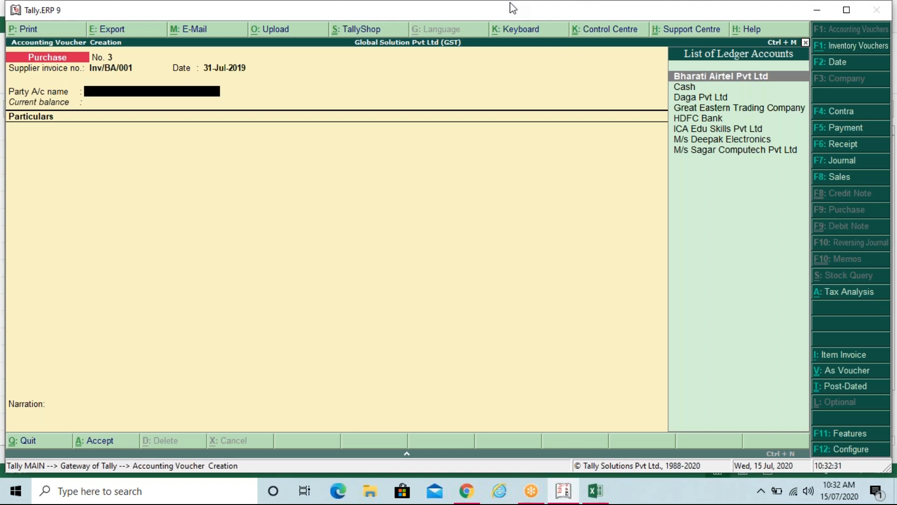
key(Return)
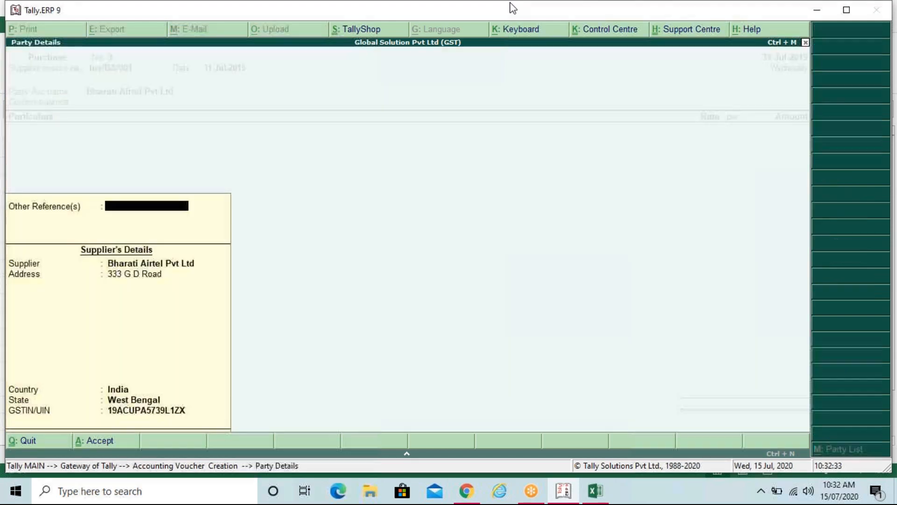
key(Return)
key(Return)
key(Return)
key(Return)
key(Return)
key(Return)
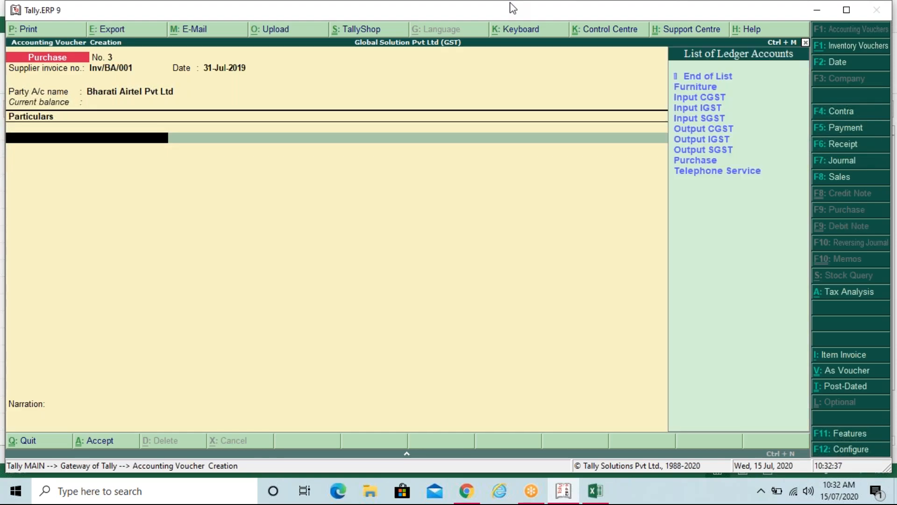
text(tel)
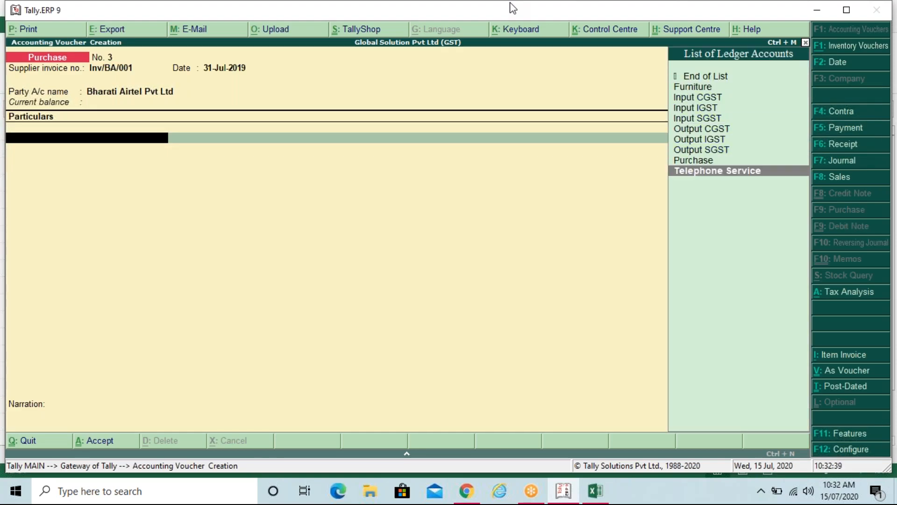
key(Return)
text(7000)
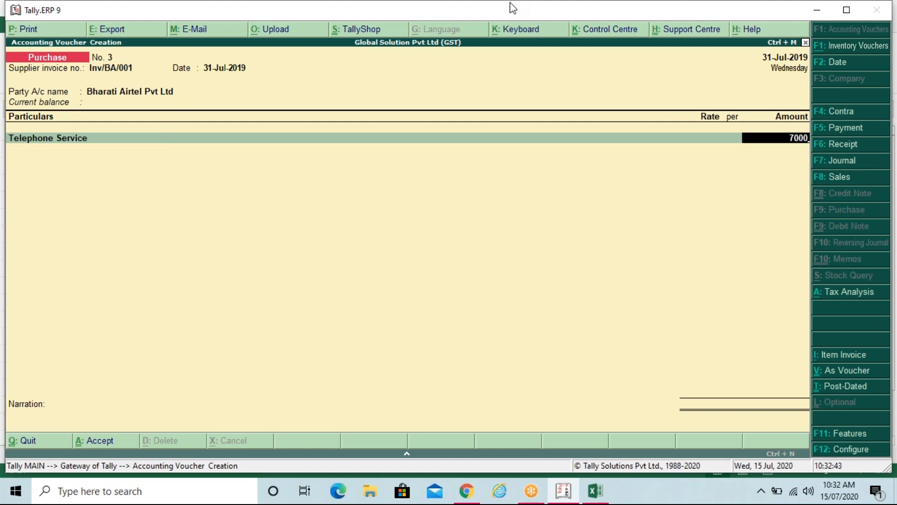
key(Return)
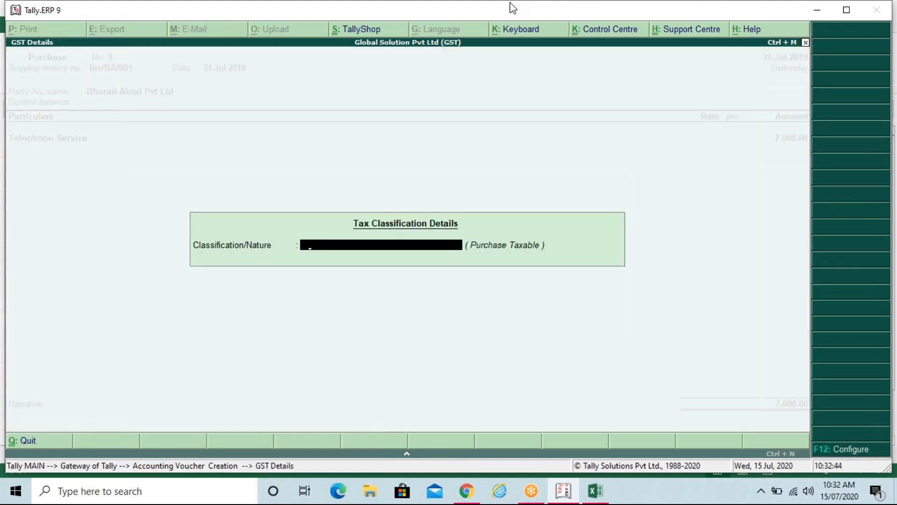
key(Return)
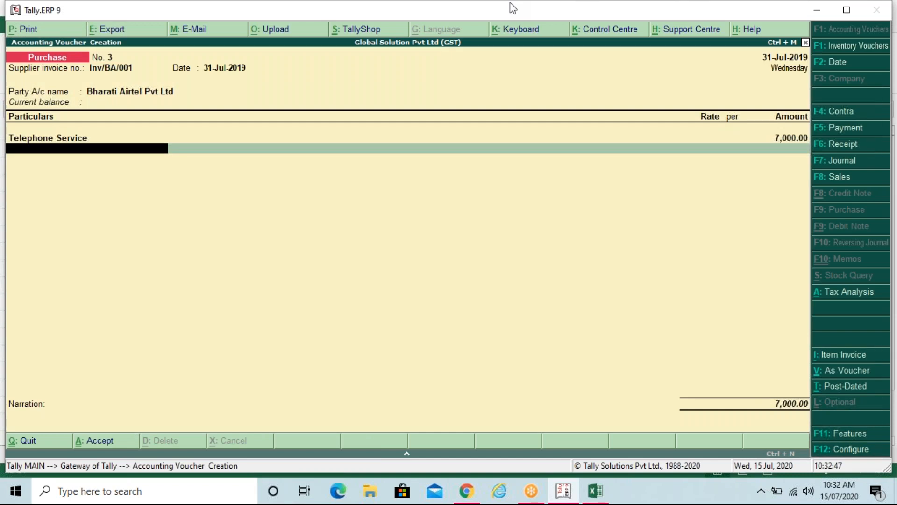
Add Input CGST and Input SGST at 630.00 each for an 8,260.00 total, then switch to Excel.
key(Down)
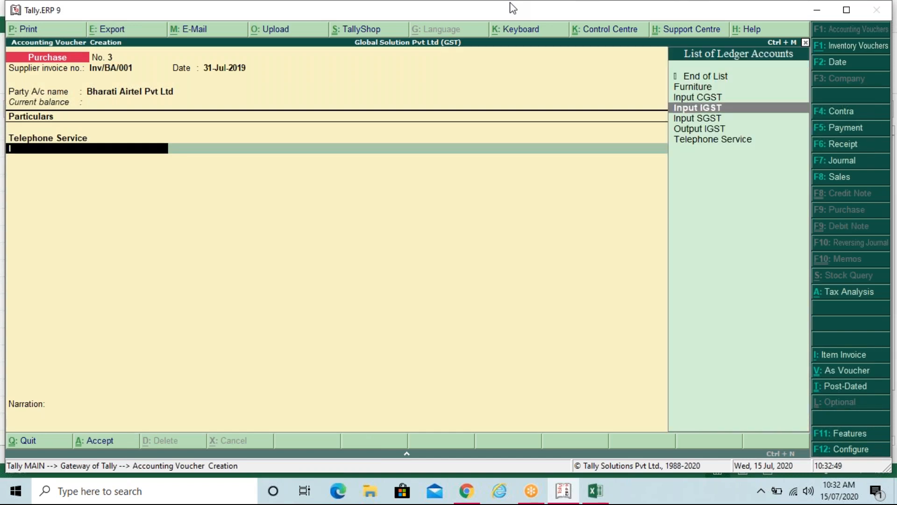
key(Up)
key(Return)
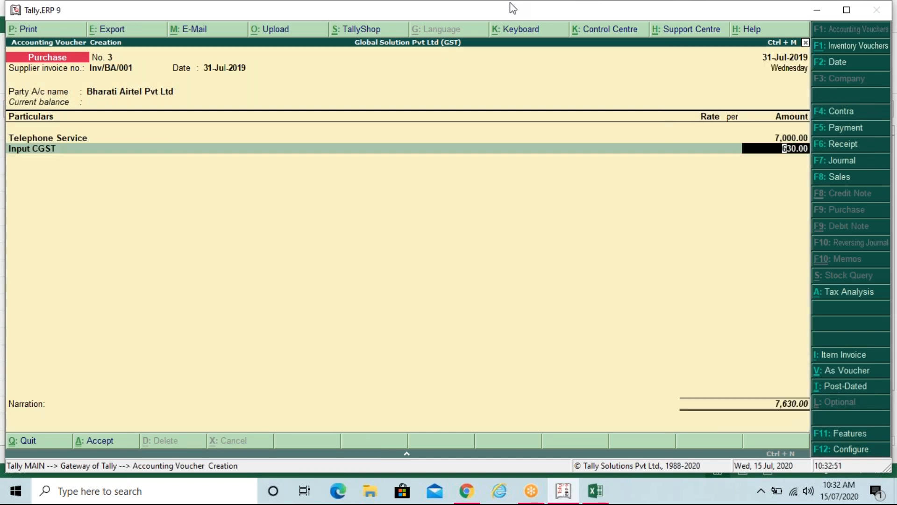
key(Return)
text(I)
key(Down)
key(Down)
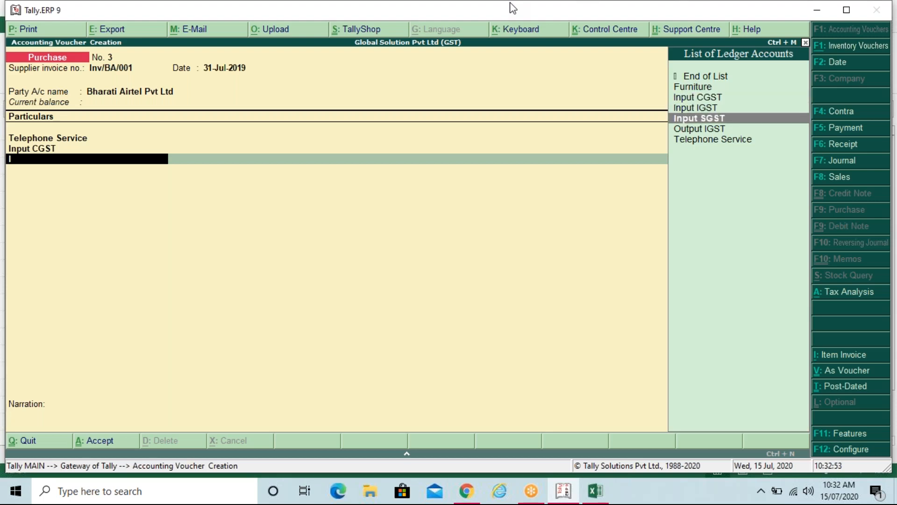
key(Return)
key(Return)
key(Return)
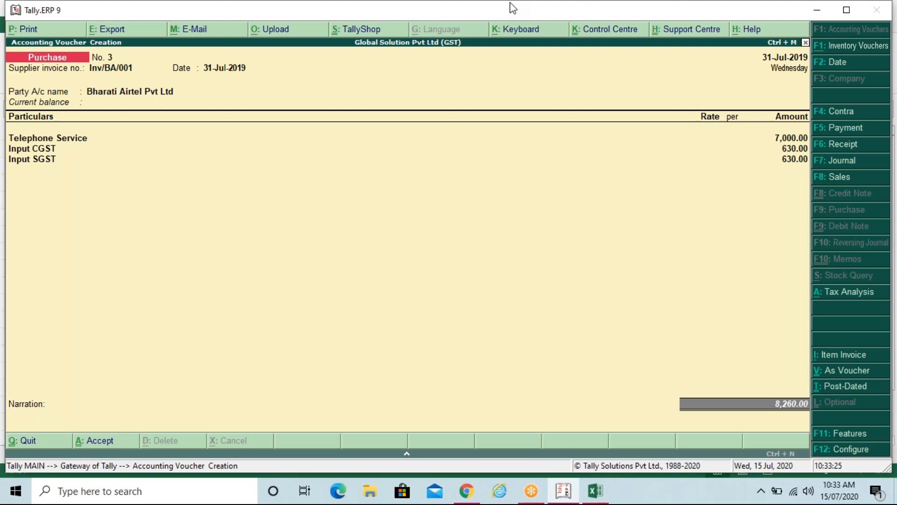
key(Up)
key(Up)
key(Up)
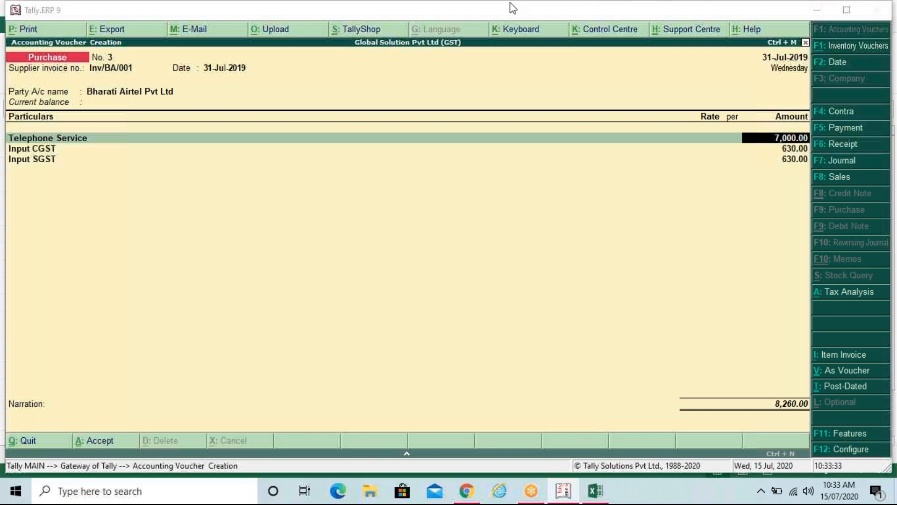
key(alt+Tab)
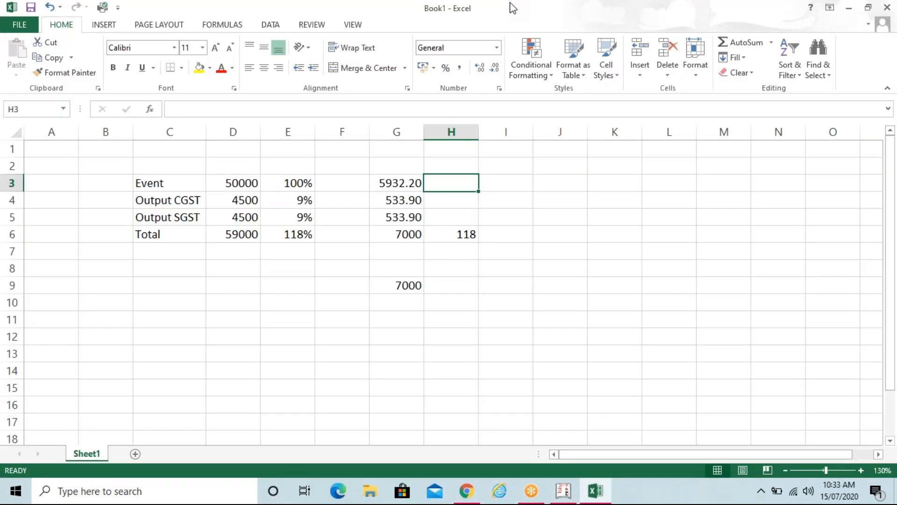
Check the =G6/118*100 formula in cell G3, then return to Tally.
key(Left)
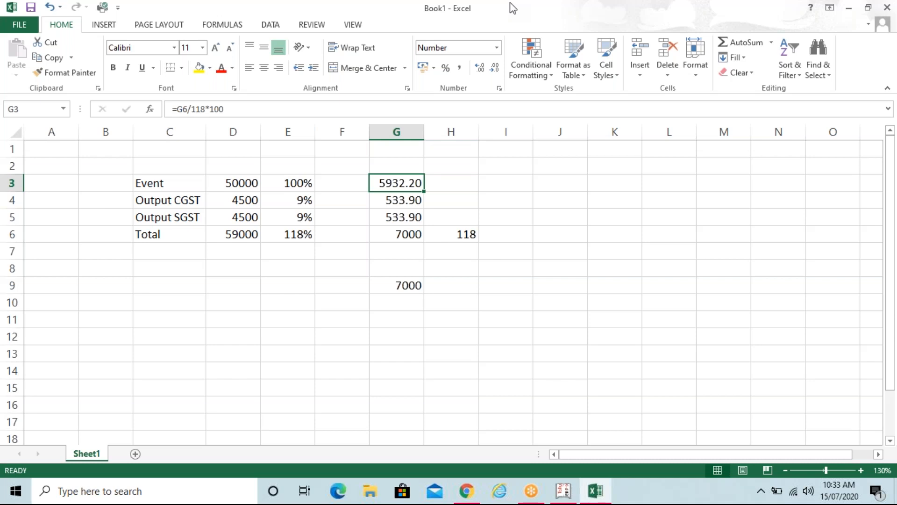
key(alt+Tab)
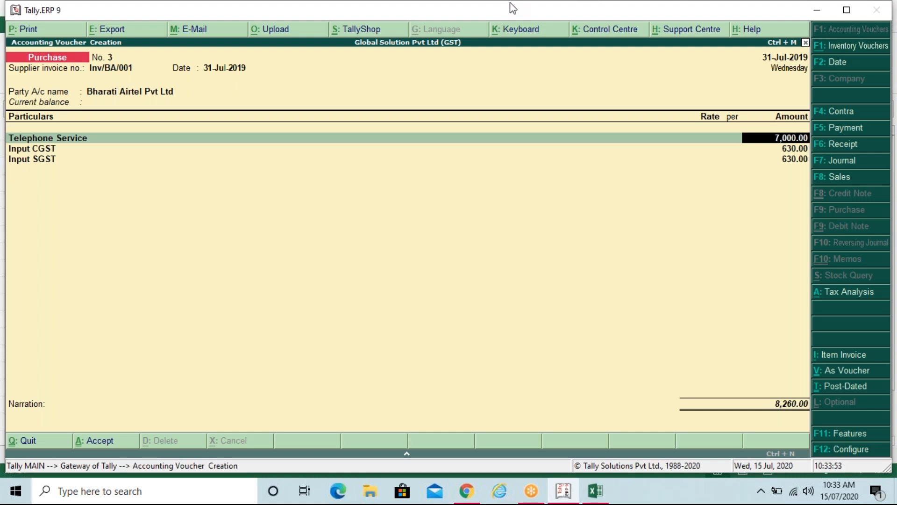
Discard the 8,260.00 voucher and start a new purchase for Bharati Airtel Pvt Ltd with the supplier invoice number, dated 31-Jul-2019.
key(Escape)
key(y)
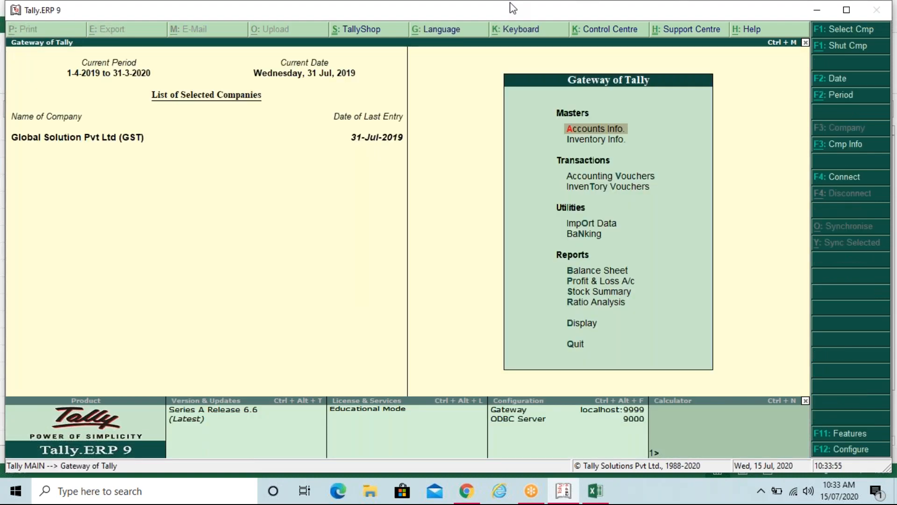
key(Down)
key(Down)
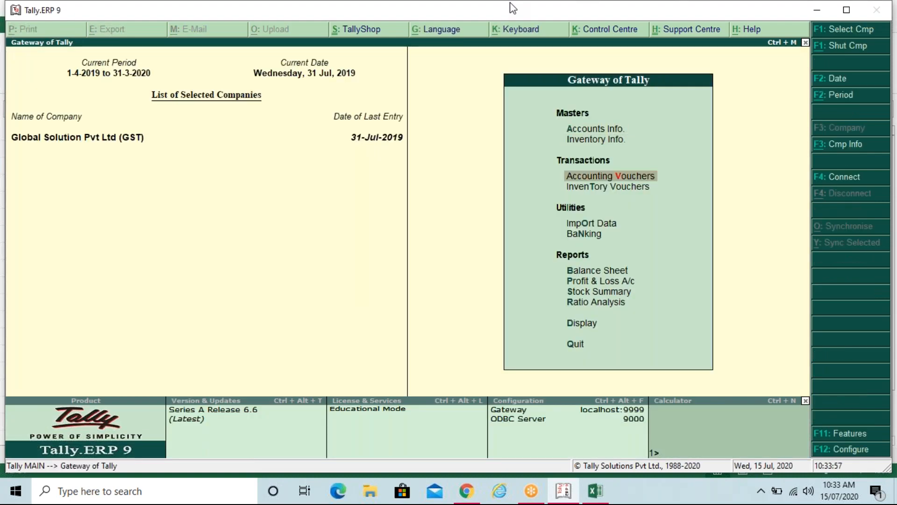
key(Return)
text(Inv/)
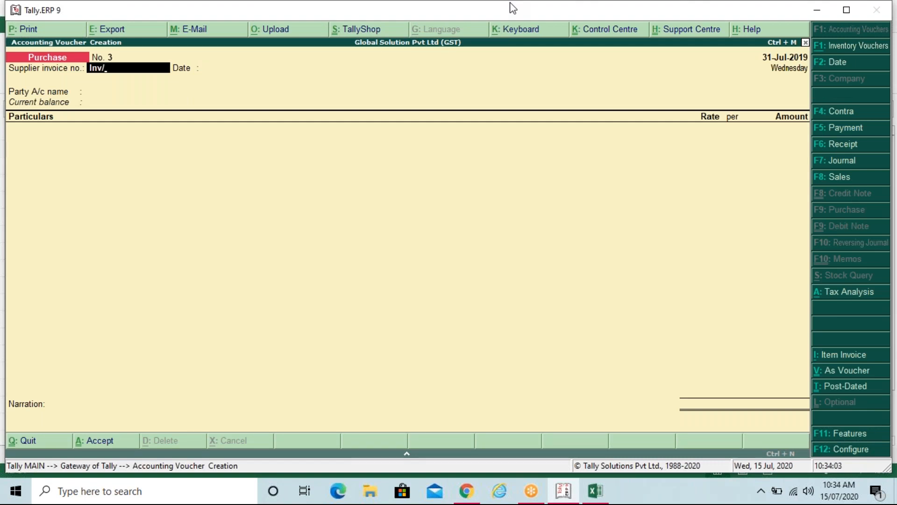
text(BA/001)
key(Return)
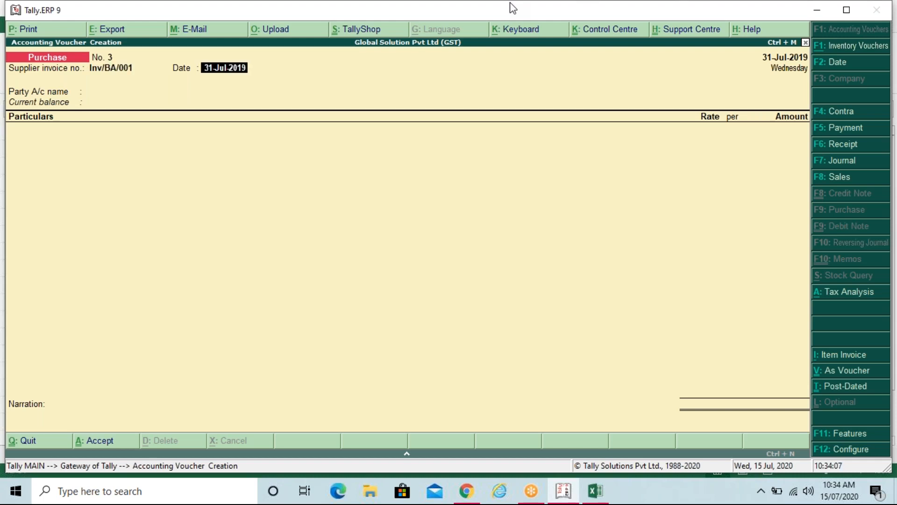
key(Return)
key(Return)
key(Return)
key(Return)
key(Return)
key(Return)
key(Return)
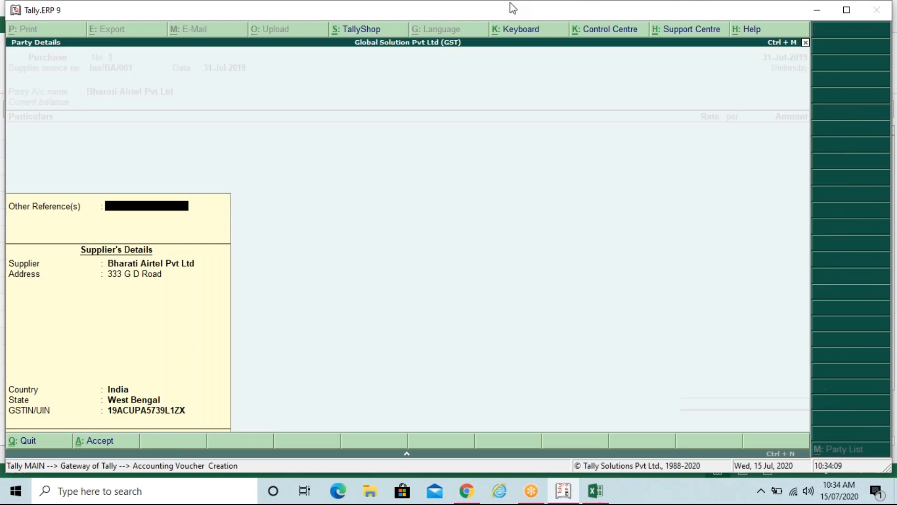
key(Return)
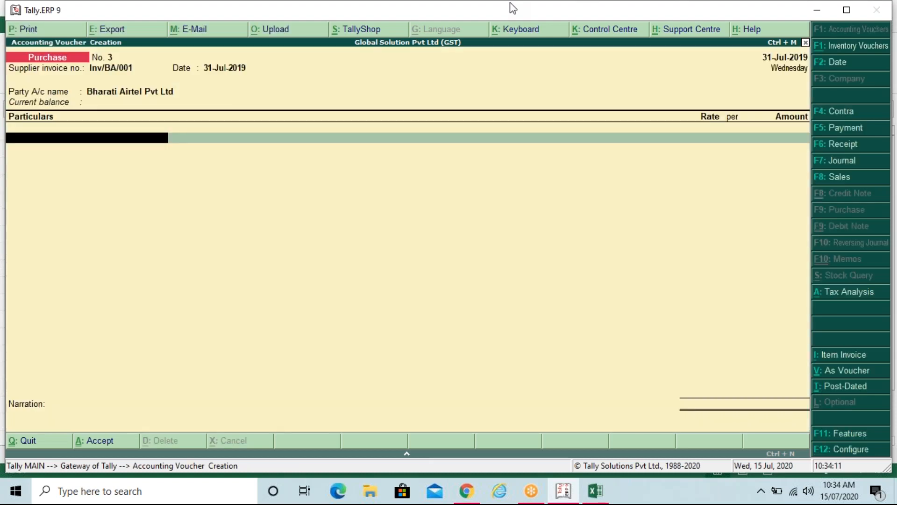
Turn on tax-inclusive amount entry for ledgers in the purchase voucher configuration (F12).
key(BackSpace)
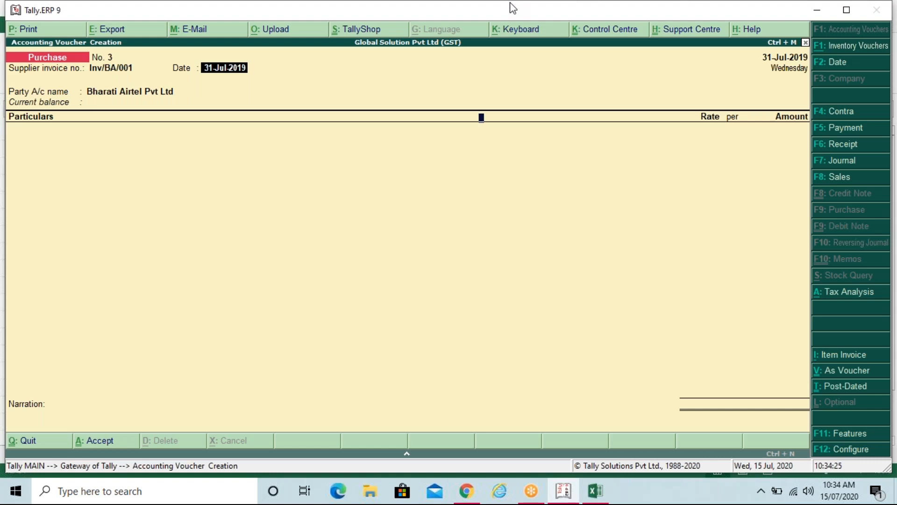
key(F12)
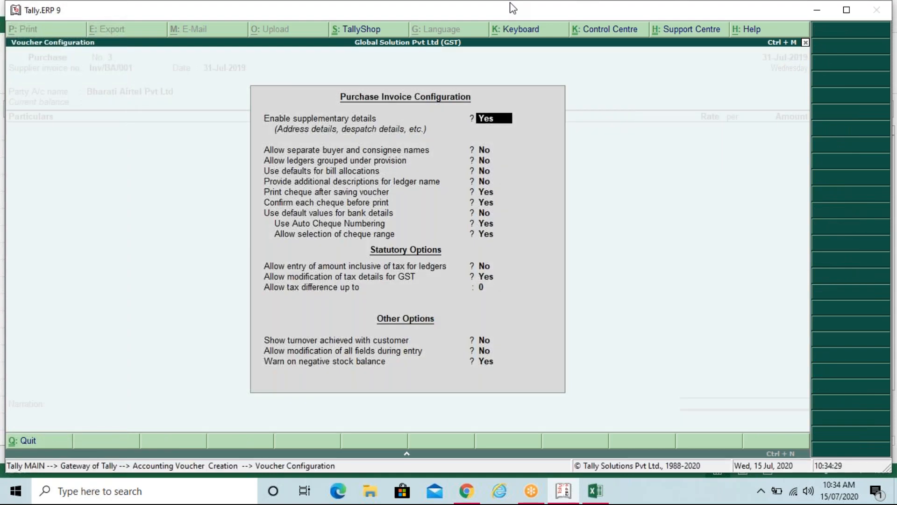
key(Down)
key(Down)
key(Down)
key(Down)
key(Down)
key(Down)
key(Down)
key(Down)
key(Down)
key(Down)
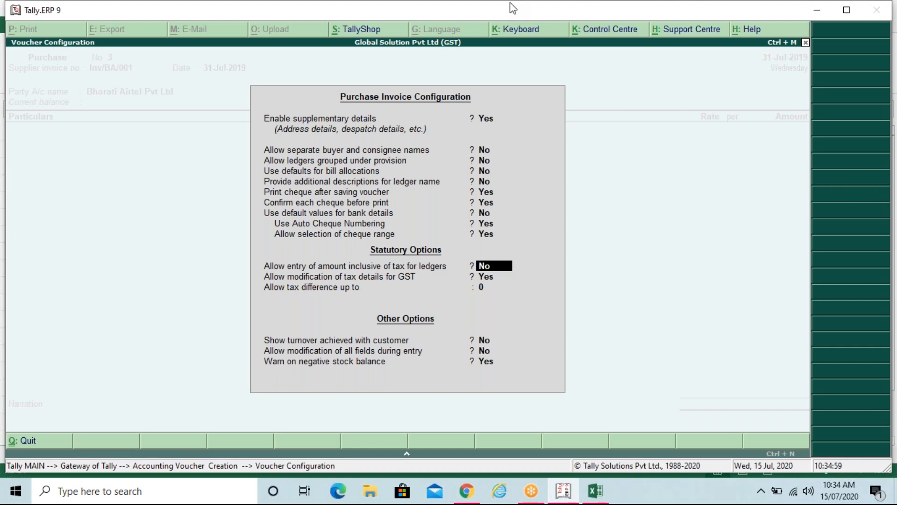
text(y)
key(Return)
key(Return)
key(Return)
key(Return)
key(Return)
key(Return)
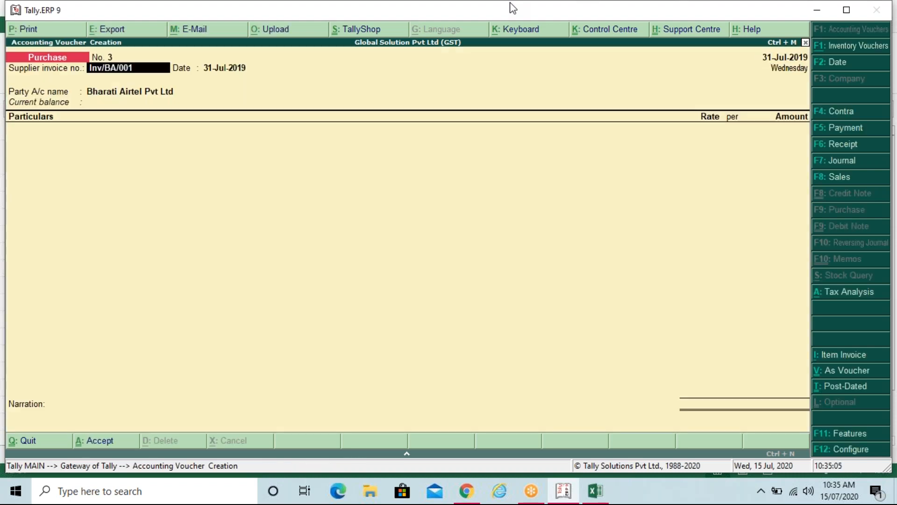
Add the Telephone Service ledger with 7000 inclusive of GST, giving 5,932.20, then switch to Excel.
key(Return)
key(Return)
key(Return)
key(Return)
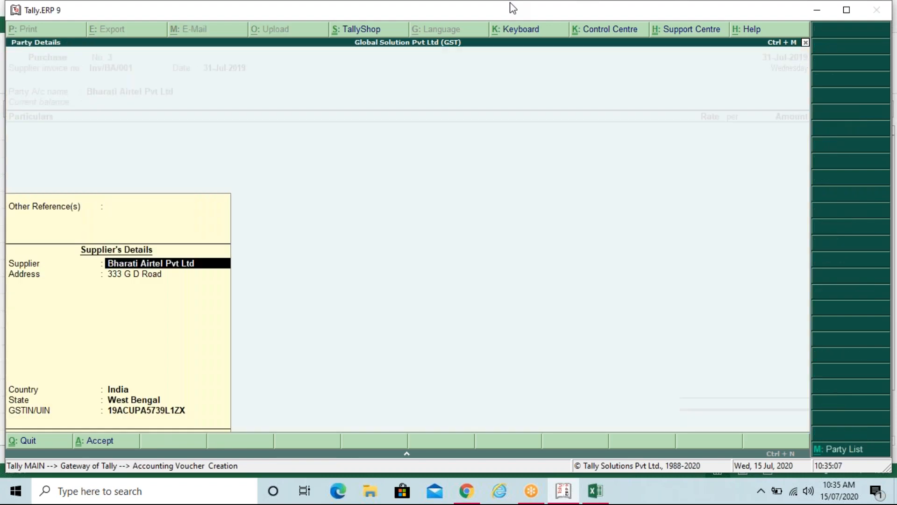
key(Return)
key(Return)
key(Return)
key(Return)
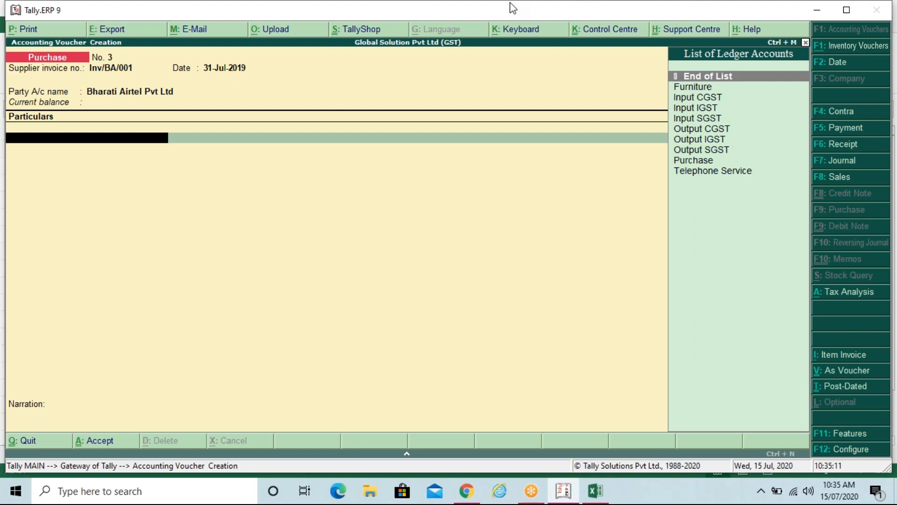
key(Down)
key(Down)
key(Down)
key(Down)
key(Down)
key(Down)
key(Down)
key(Down)
key(Down)
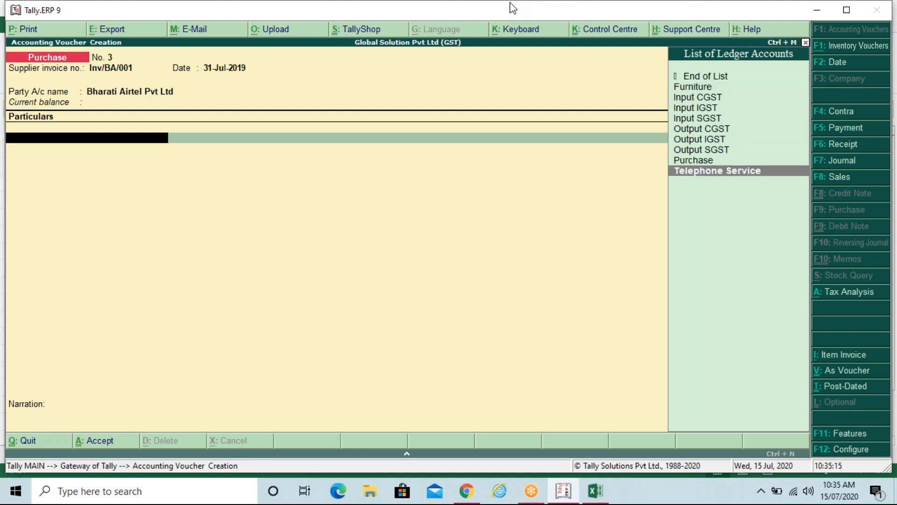
key(Return)
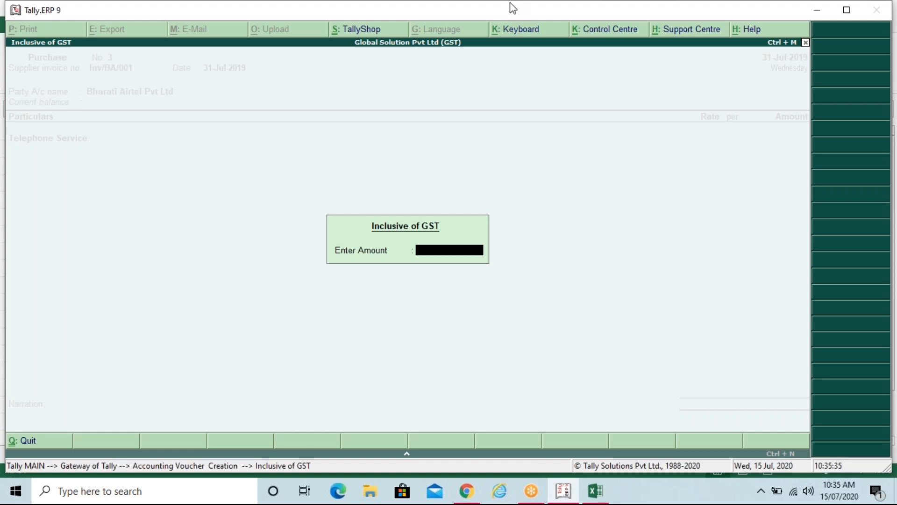
text(7000)
key(Return)
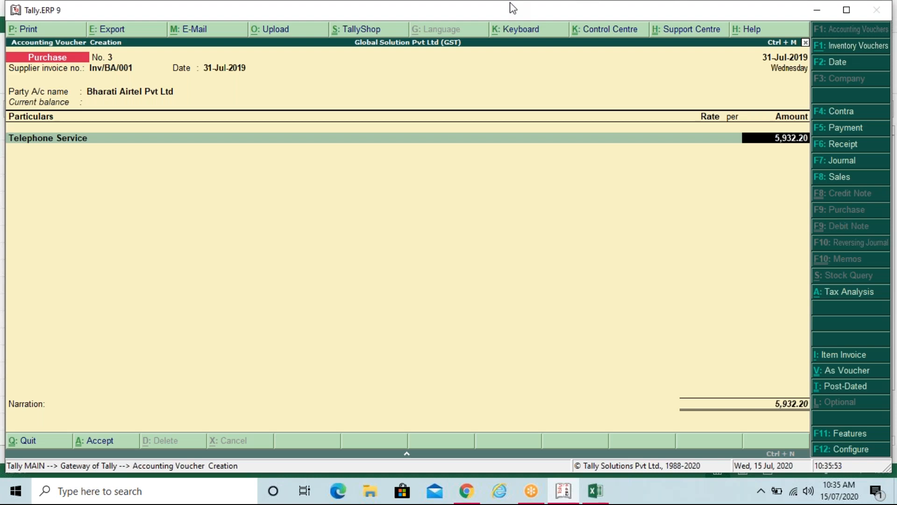
key(alt+Tab)
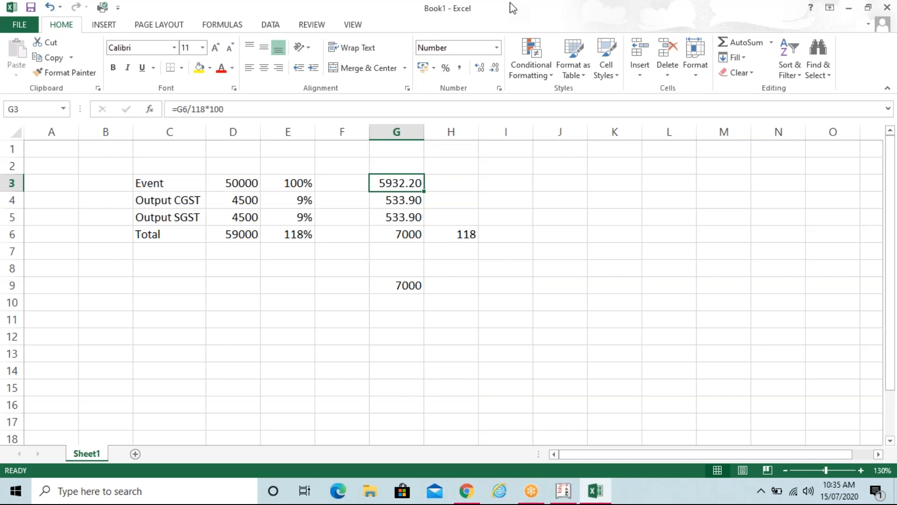
Compare Excel's split of 7000 into 5932.20, 533.90 and 533.90, then return to Tally.
key(alt+Tab)
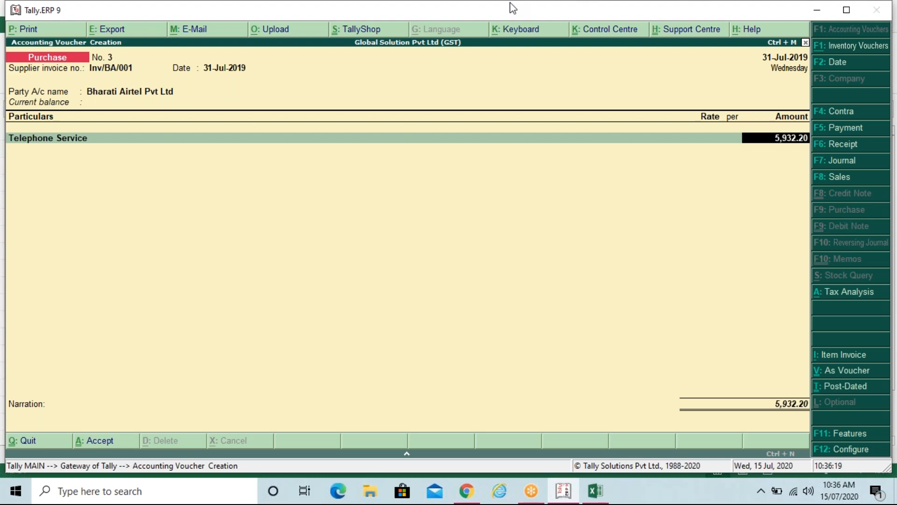
Leave the GST classification blank, then add Input CGST and Input SGST at 533.90 each for 7,000.00.
key(Return)
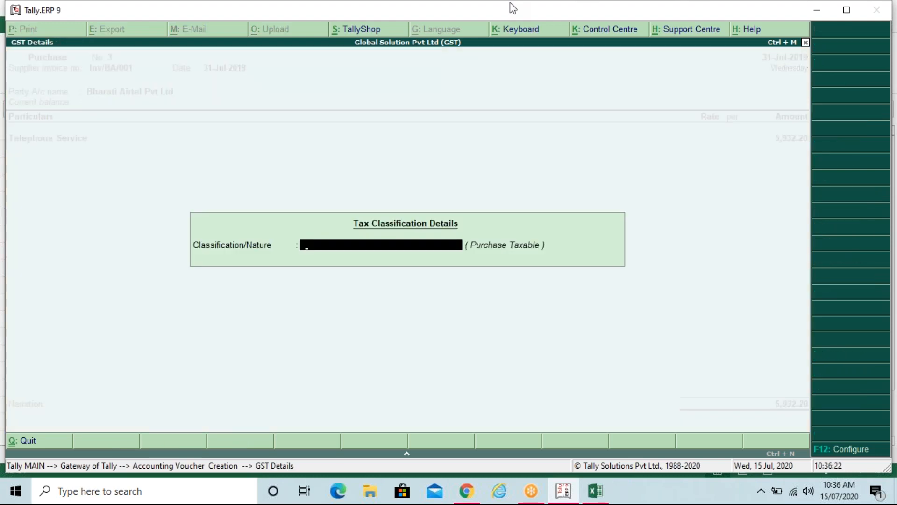
key(space)
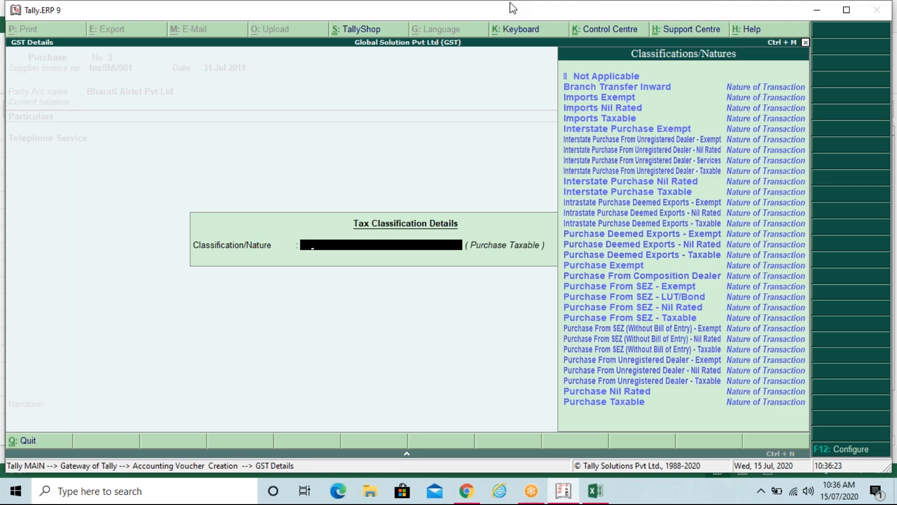
key(Return)
key(Down)
key(Down)
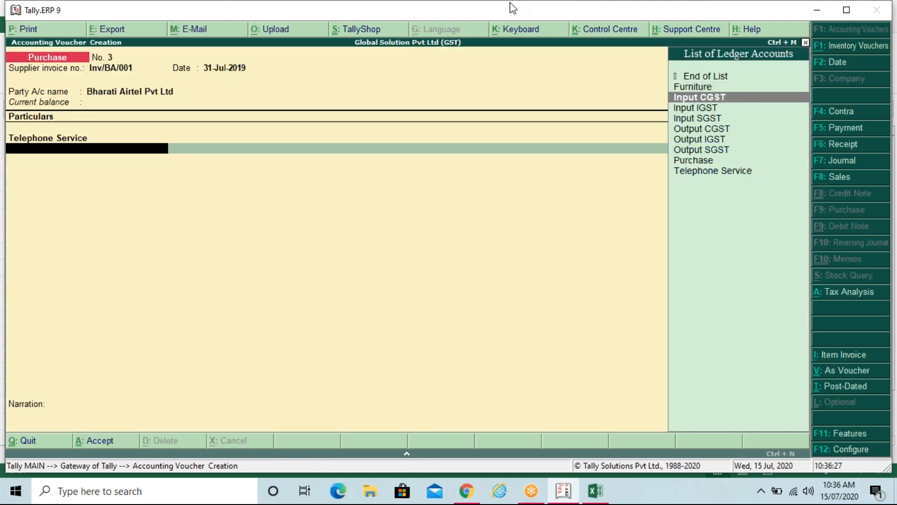
key(Return)
key(Return)
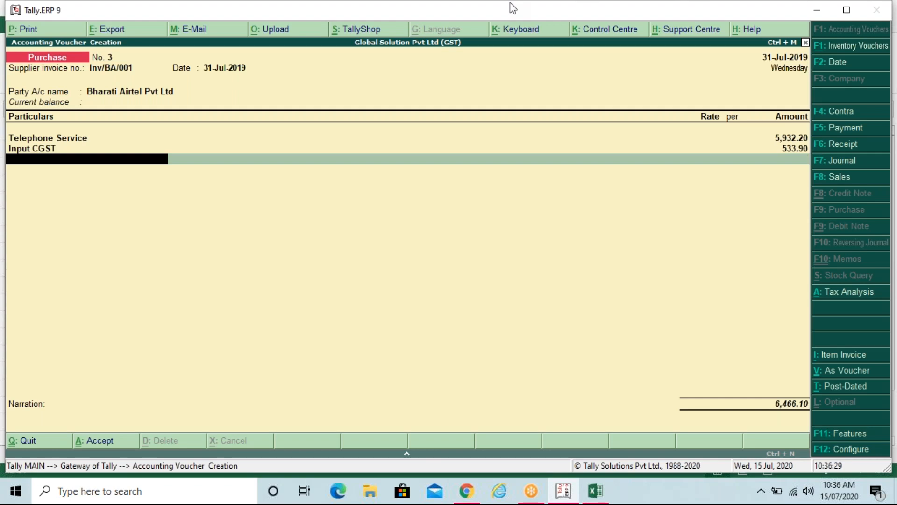
key(Down)
key(Down)
key(Down)
key(Down)
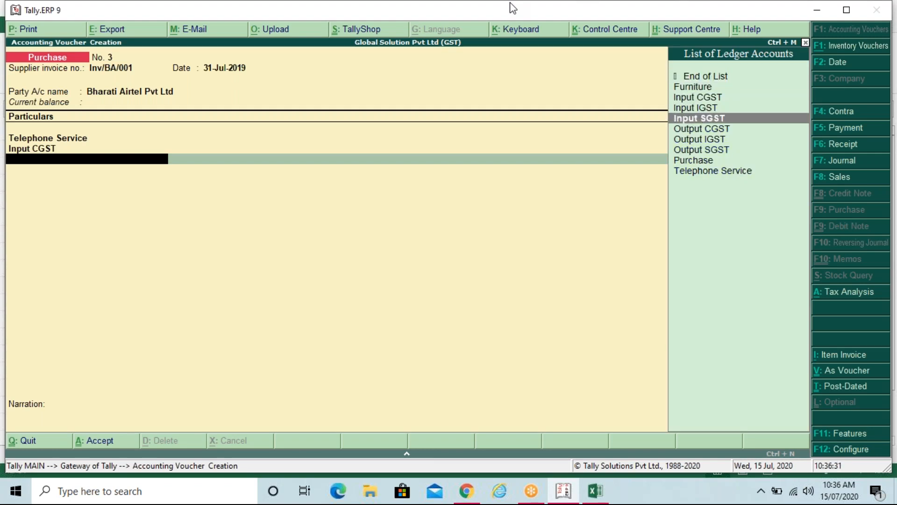
key(Return)
key(Return)
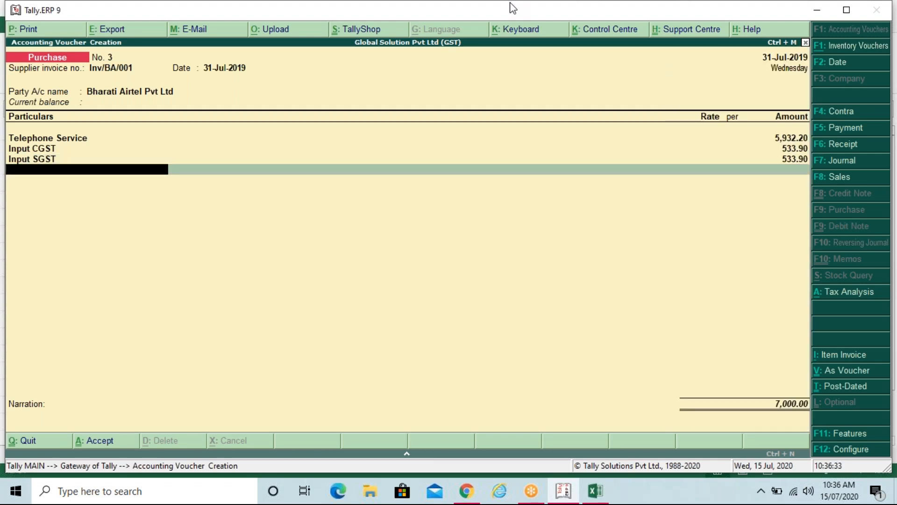
key(Return)
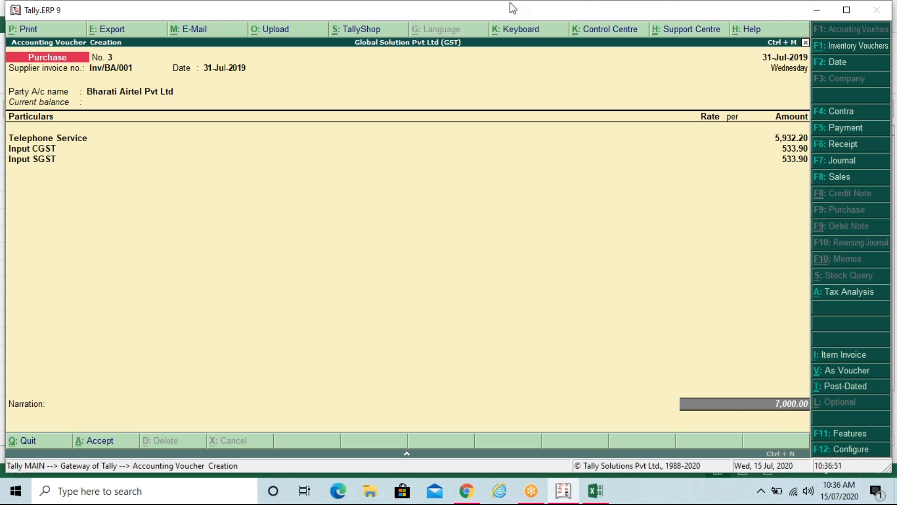
Record the 7,000.00 bill as a new reference under the supplier invoice number and save voucher No. 3.
key(F12)
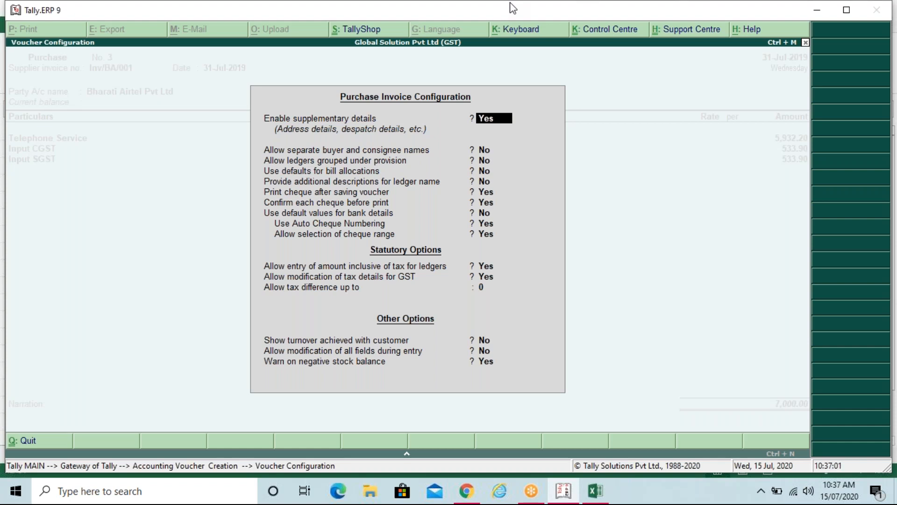
key(ctrl+a)
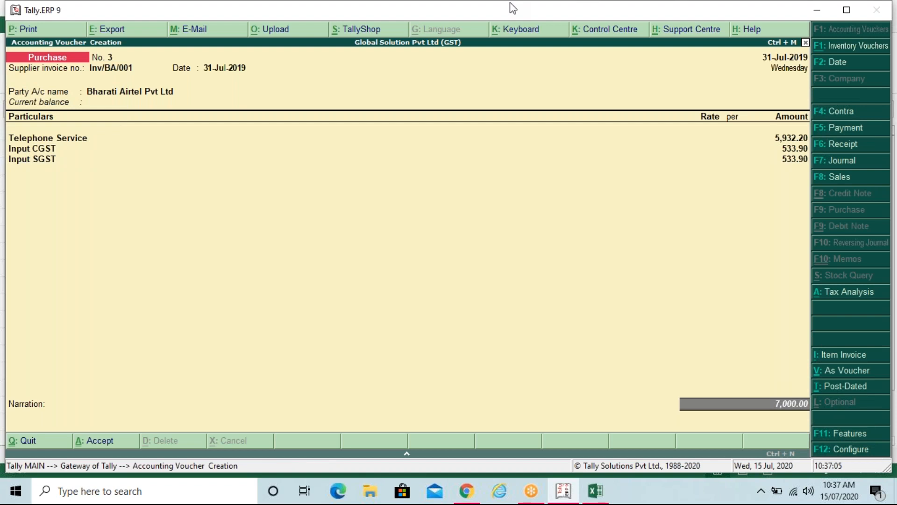
key(Return)
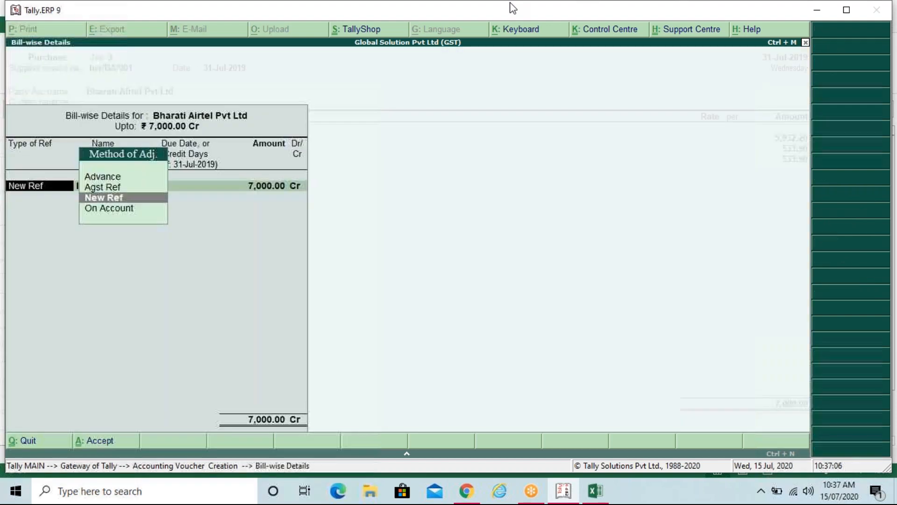
key(Return)
key(Return)
key(Return)
key(Return)
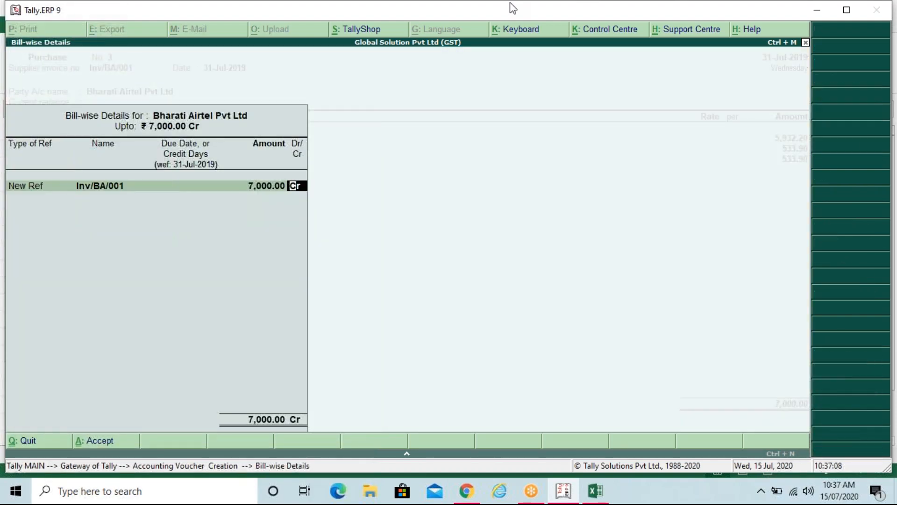
key(Return)
key(Return)
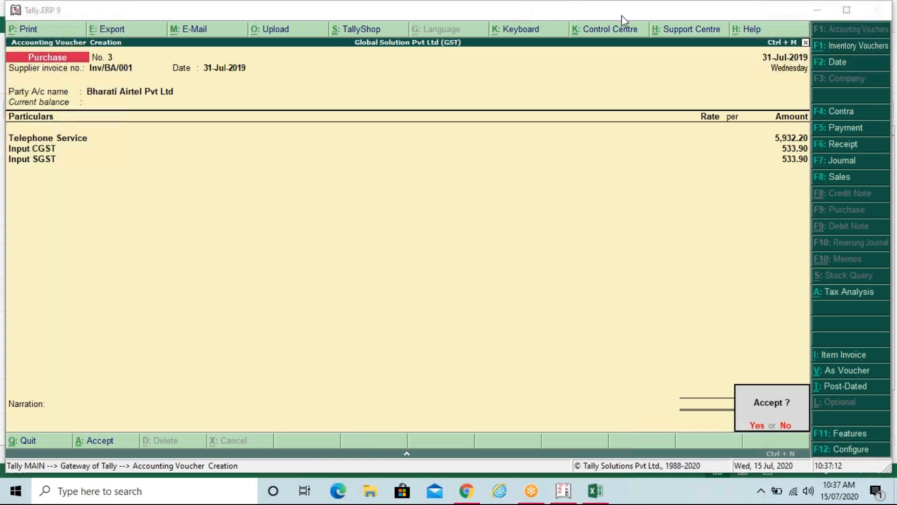
click(500, 420)
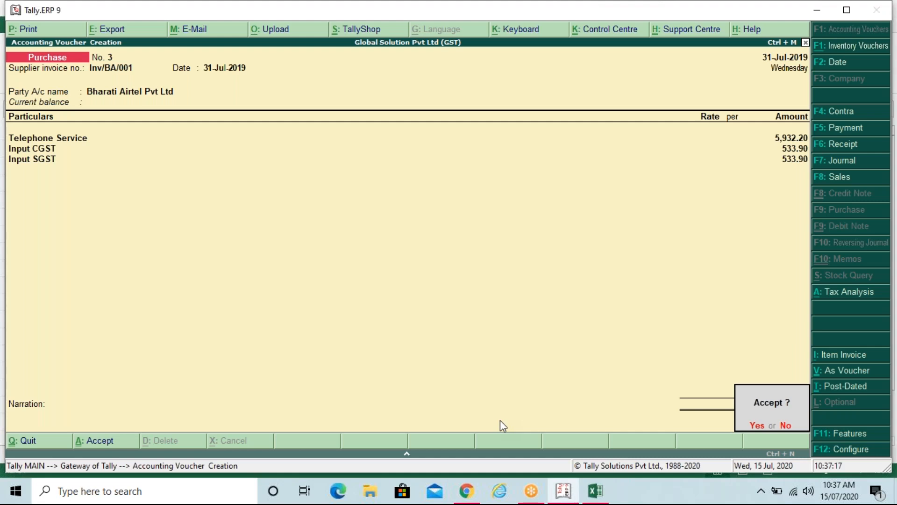
key(Return)
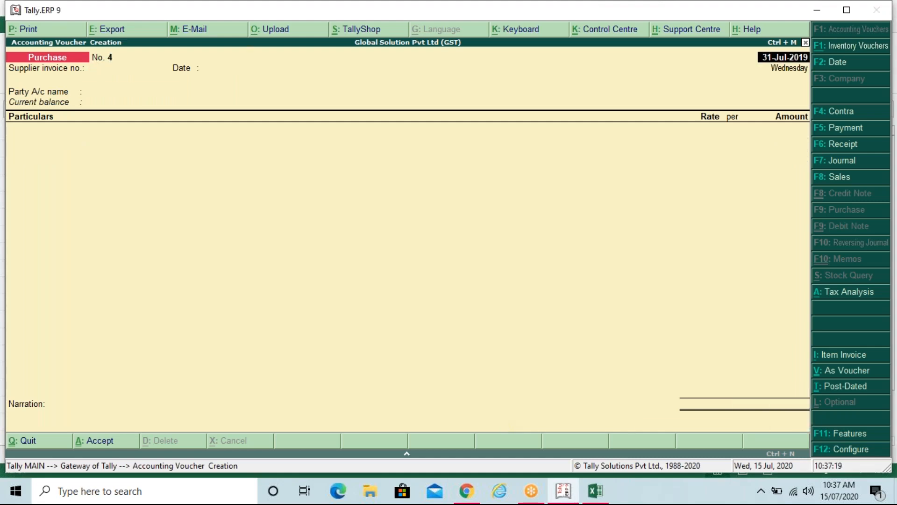
Reopen the saved purchase voucher No. 3 and review its Telephone Service entry.
key(Page_Up)
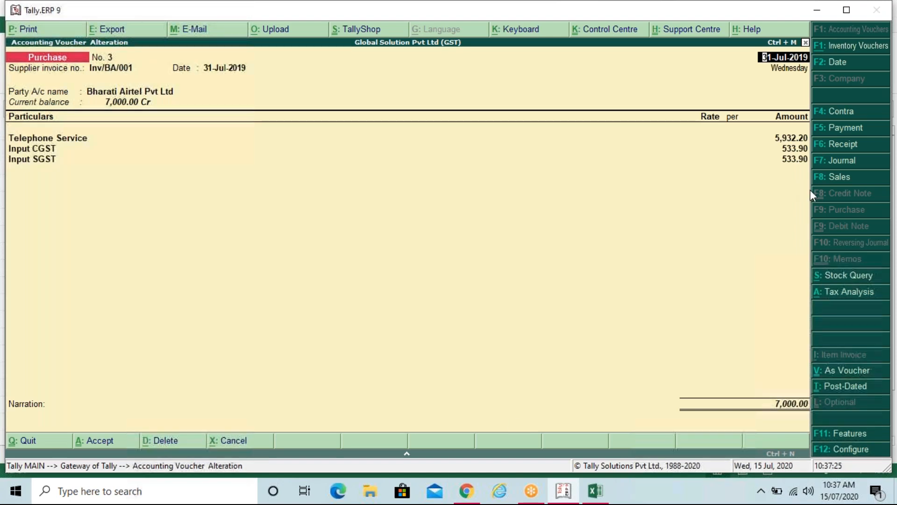
key(alt+Tab)
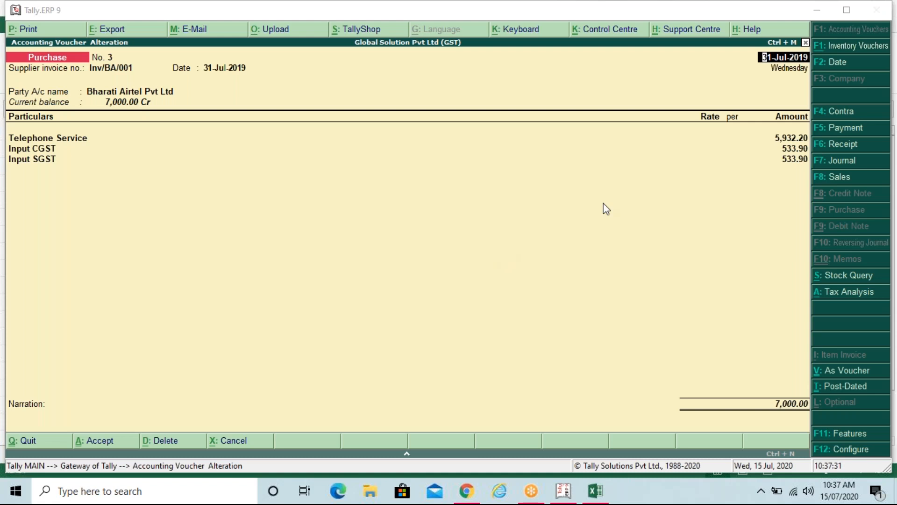
click(395, 204)
key(Return)
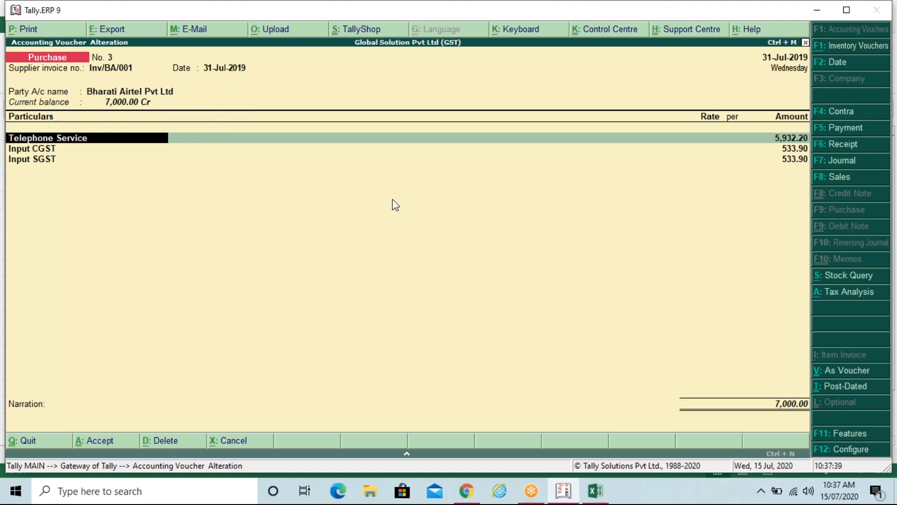
Back out of voucher entry to the Gateway of Tally, declining to quit Tally.
key(Escape)
key(Escape)
key(Return)
key(Escape)
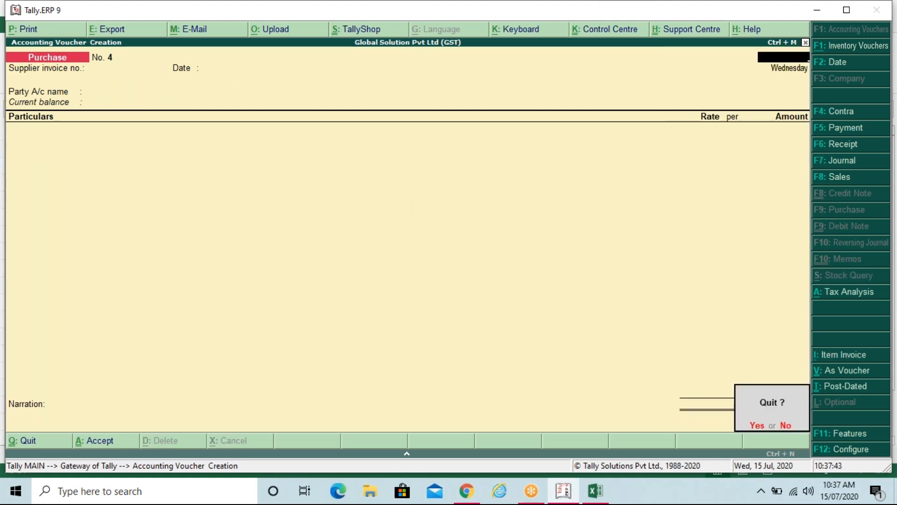
key(Return)
key(Escape)
key(Escape)
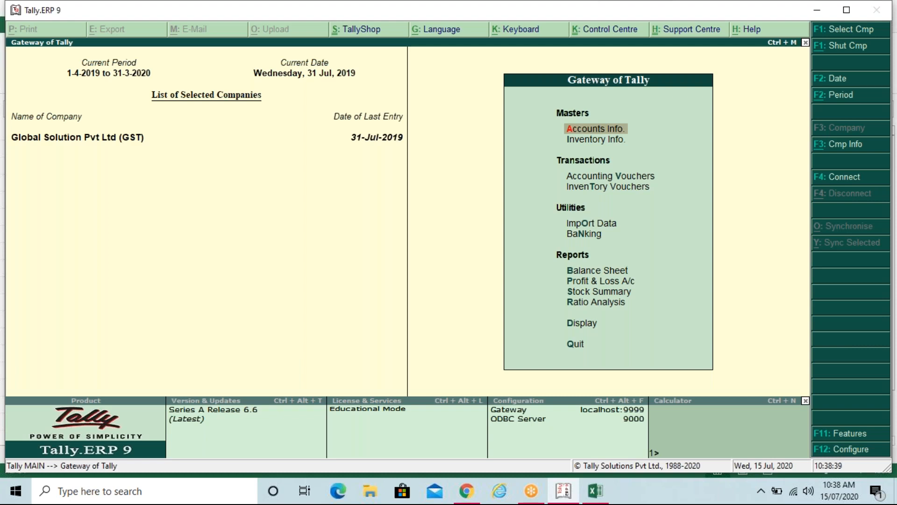
click(762, 188)
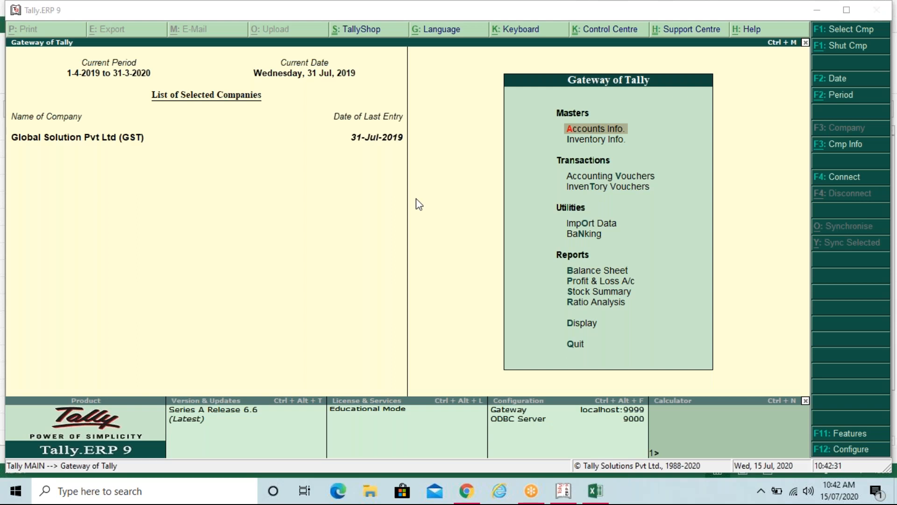
Open the ICA Edu Skills Pvt Ltd ledger for alteration from the ledger masters.
click(461, 156)
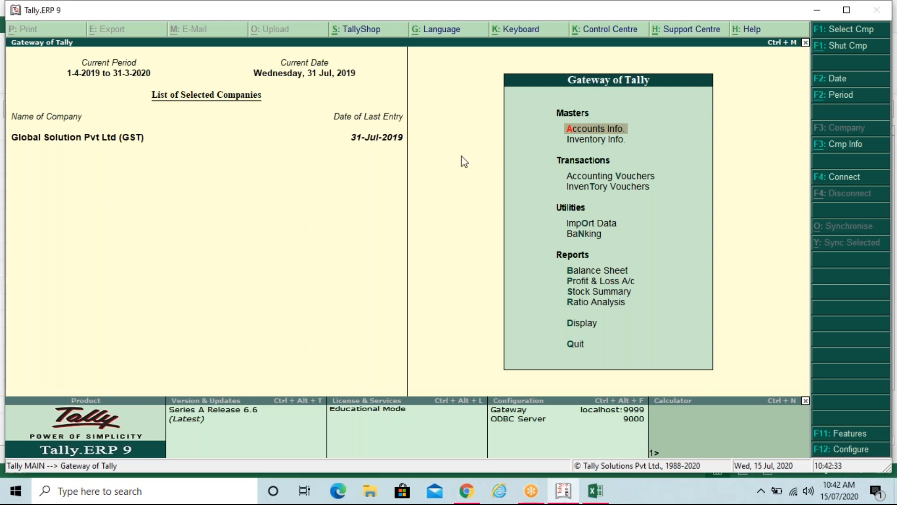
key(Return)
key(Down)
key(Return)
key(Down)
key(Return)
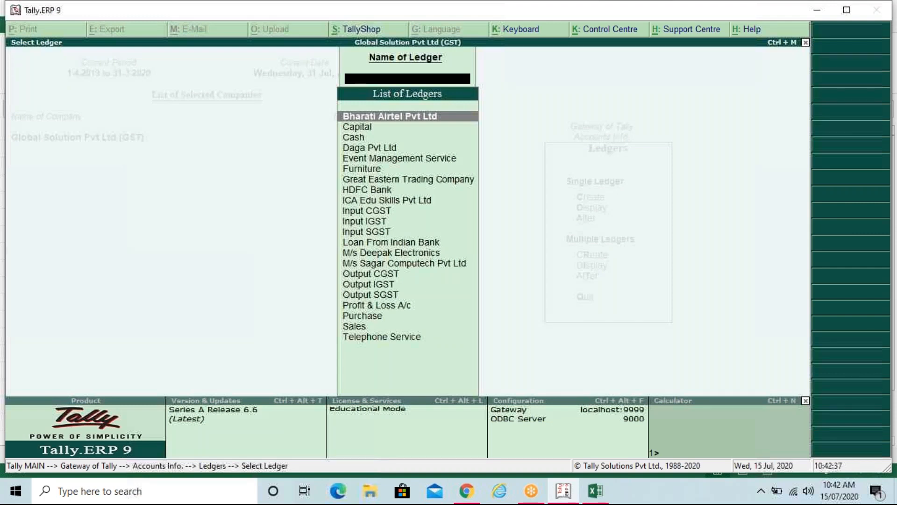
key(Down)
key(Down)
key(Down)
key(Down)
key(Down)
key(Down)
key(Down)
key(Down)
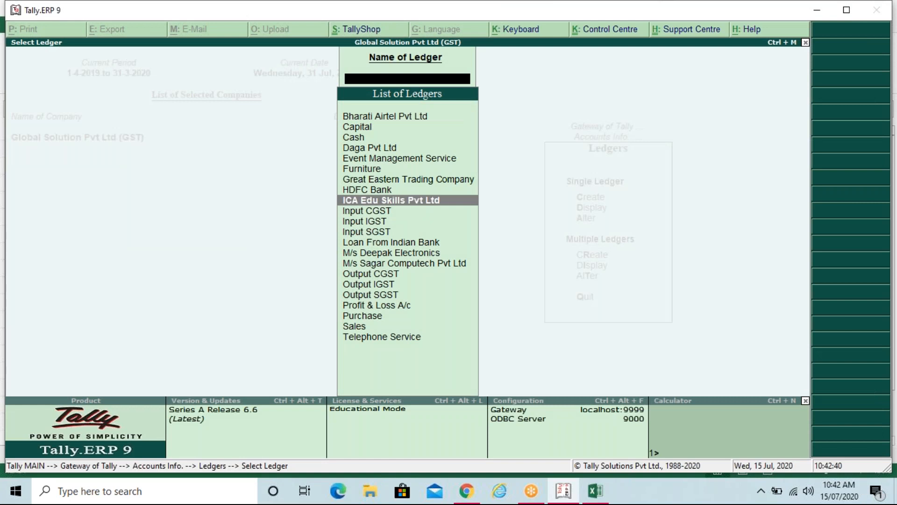
key(Return)
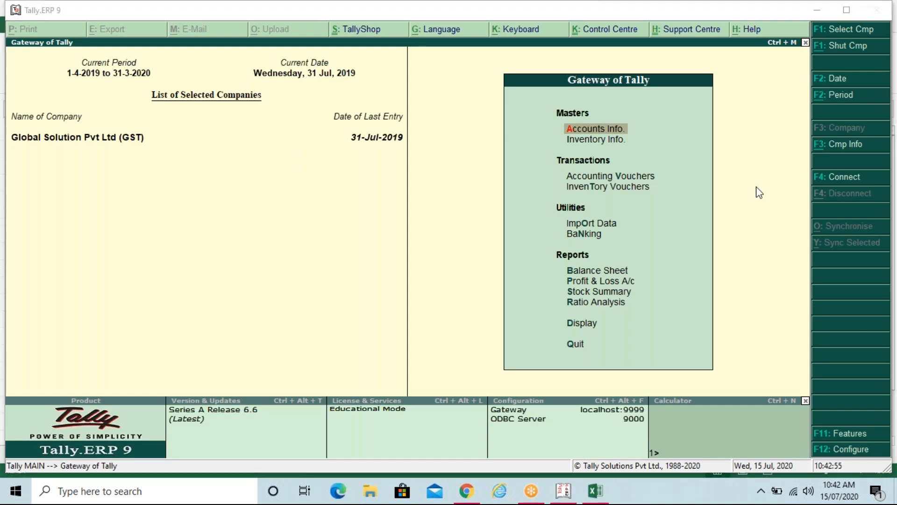
Browse the stock items list through LG refrigerator, Intex CPU, LG Monitor and Logitech Keyboard.
click(419, 198)
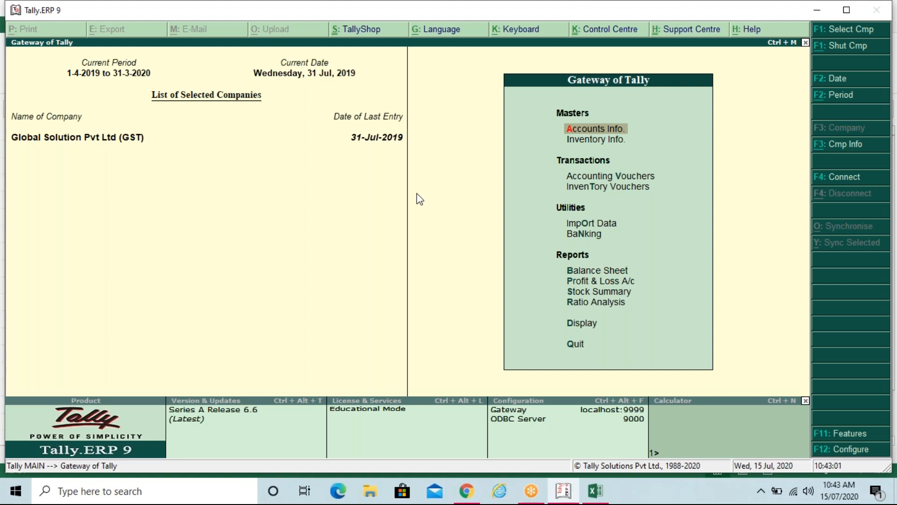
key(Down)
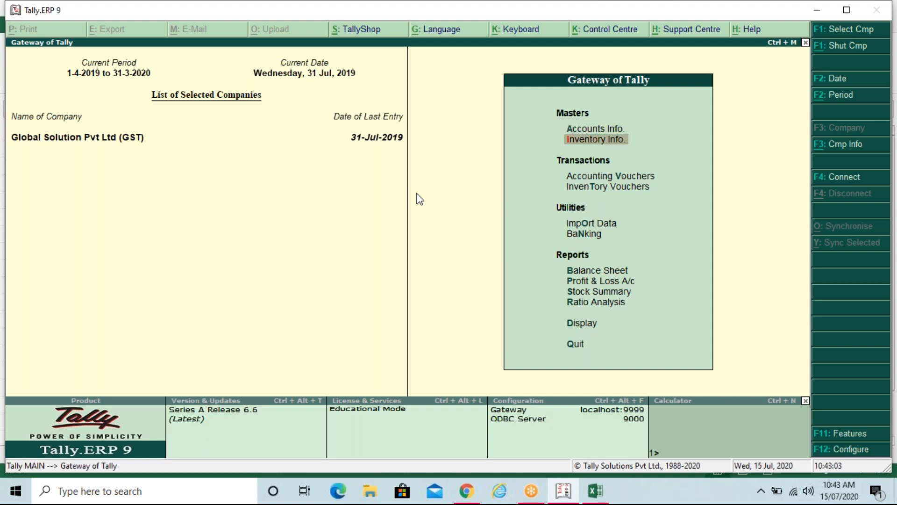
key(Return)
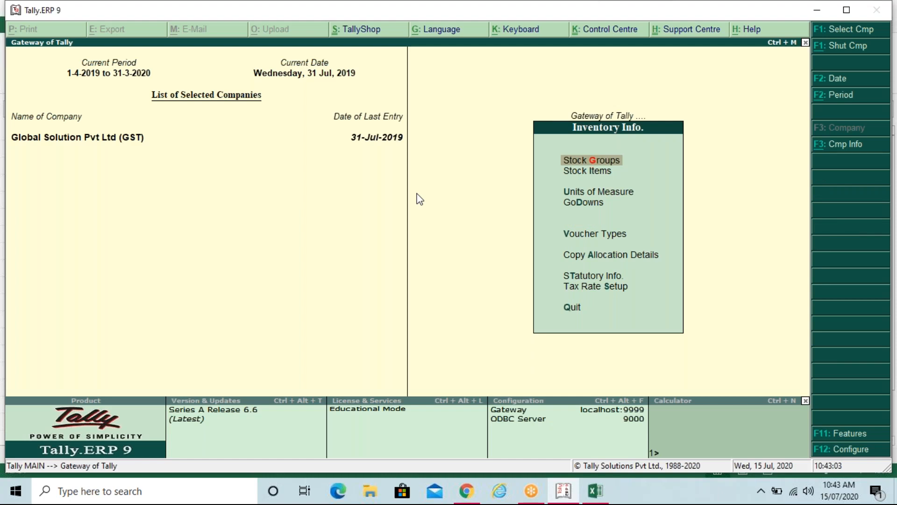
key(i)
key(a)
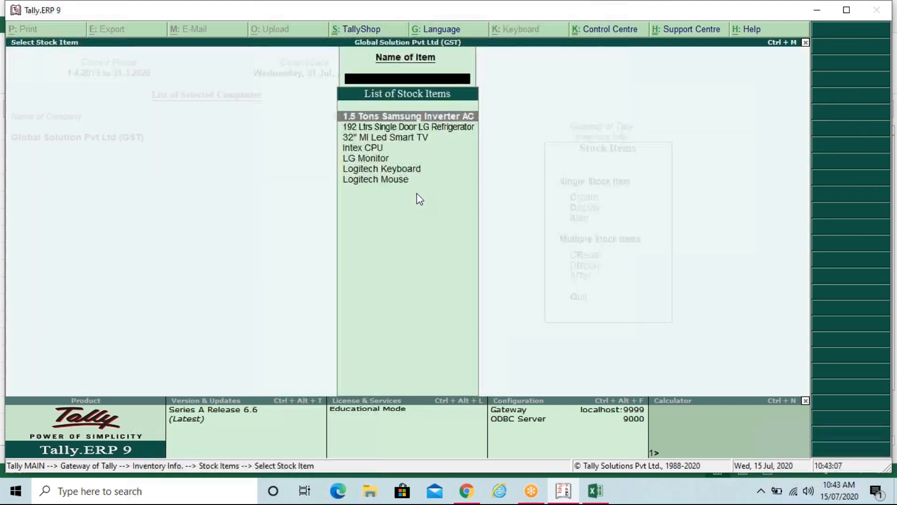
key(Down)
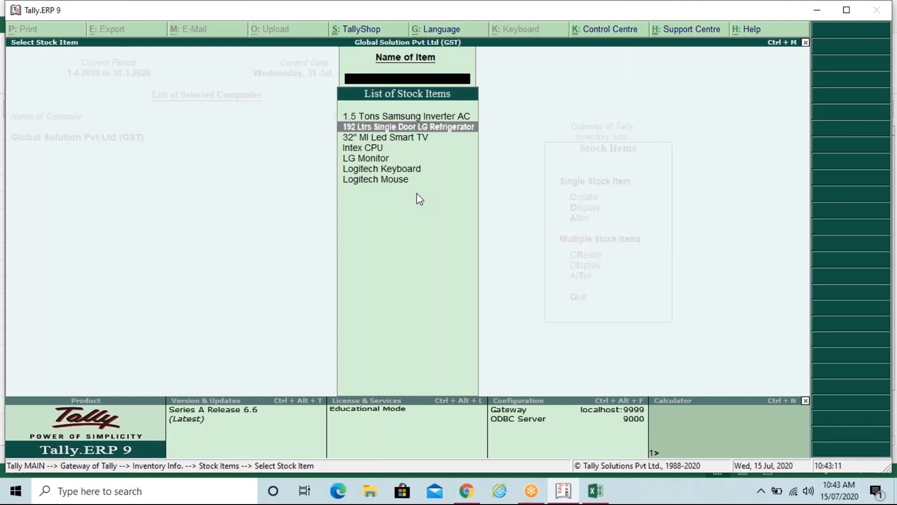
key(Down)
key(Down)
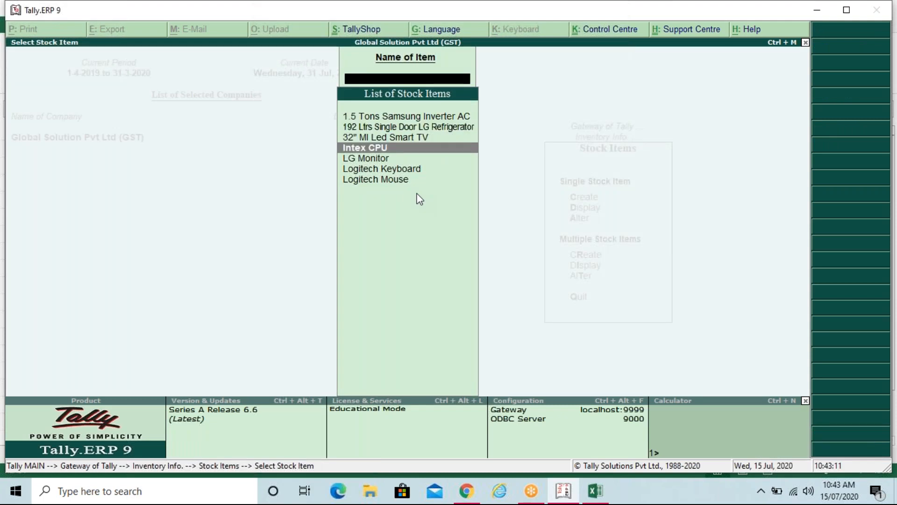
key(Down)
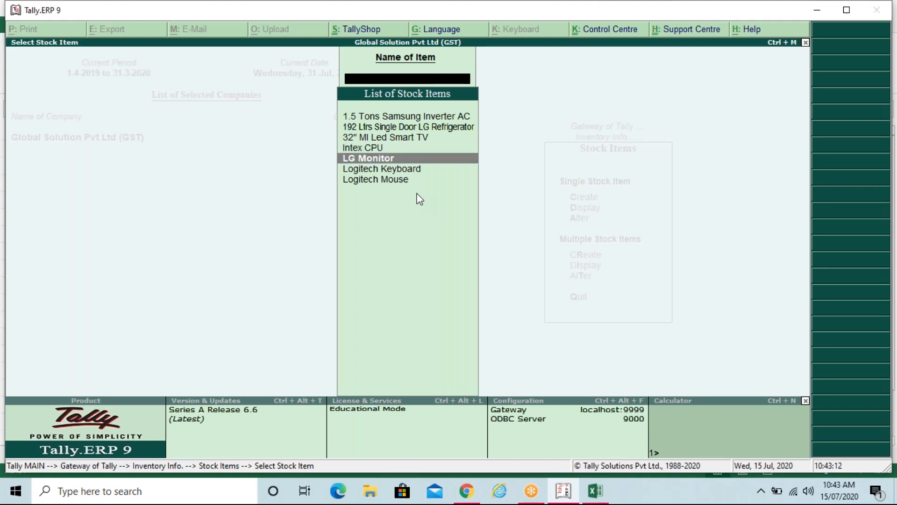
key(Down)
key(Up)
key(Up)
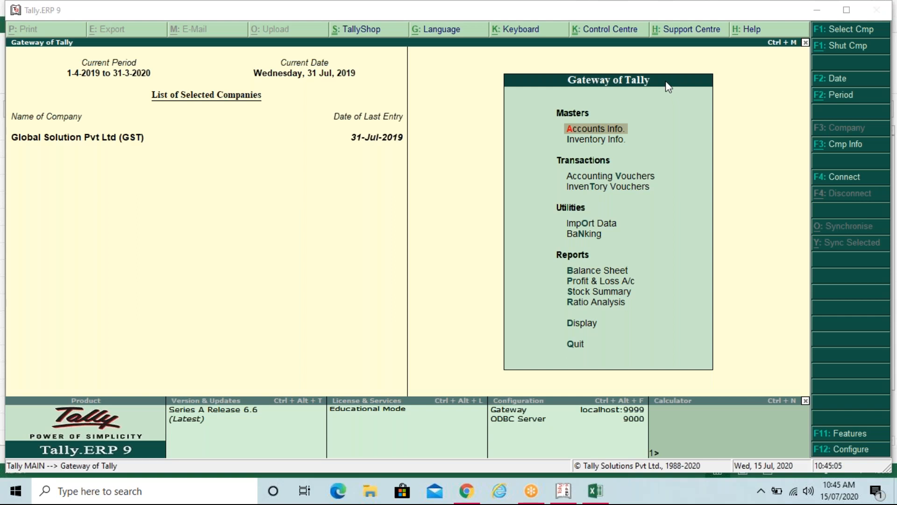
click(345, 226)
click(421, 227)
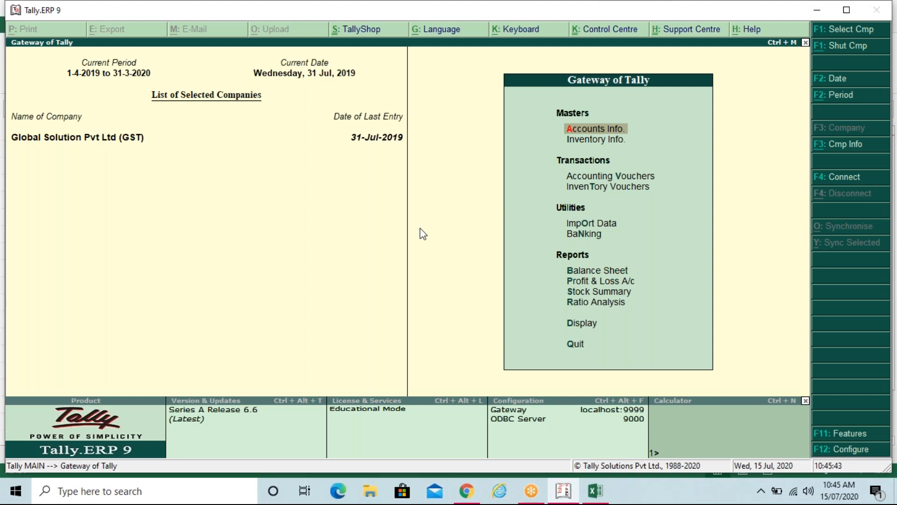
Start creating a new ledger named Installation Service.
click(590, 129)
key(Return)
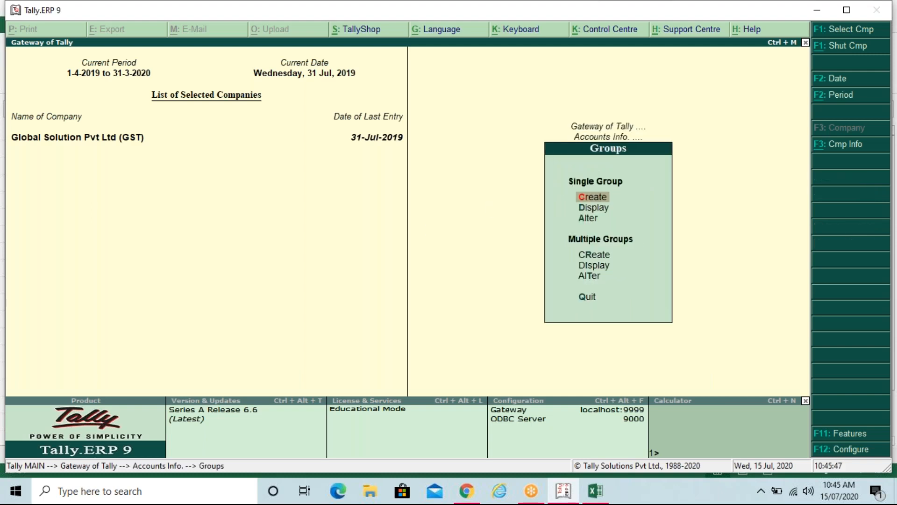
key(Escape)
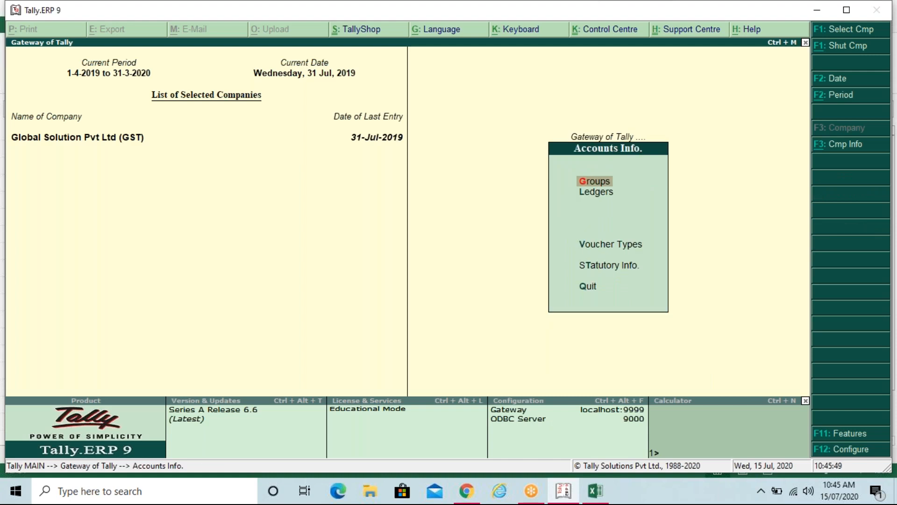
key(Down)
key(Return)
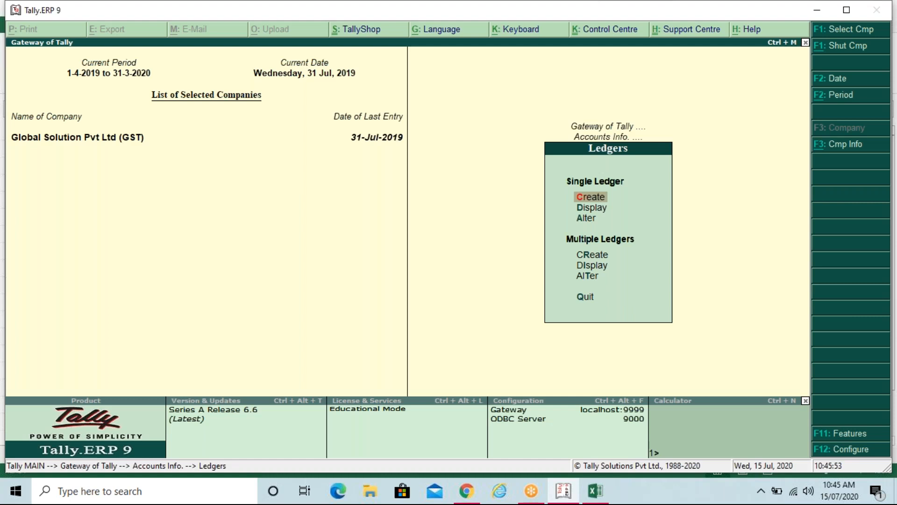
key(Return)
text(I)
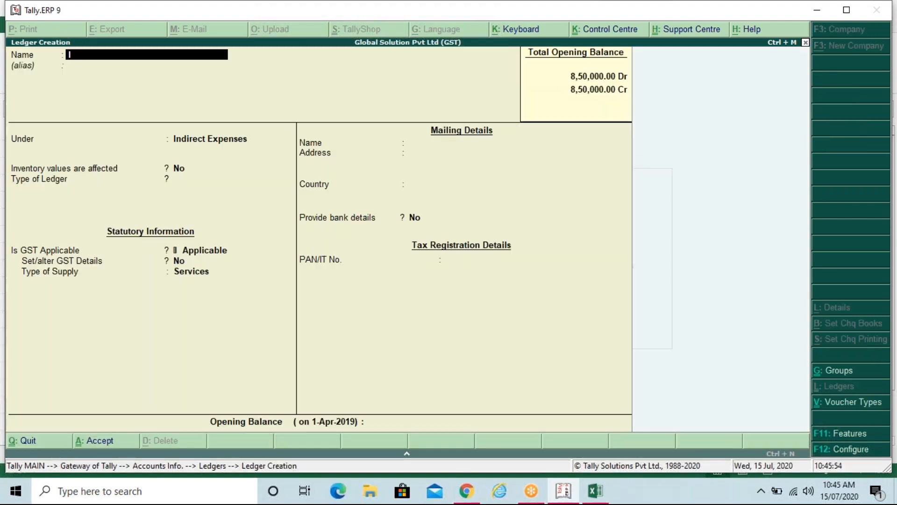
text(nstallation Service)
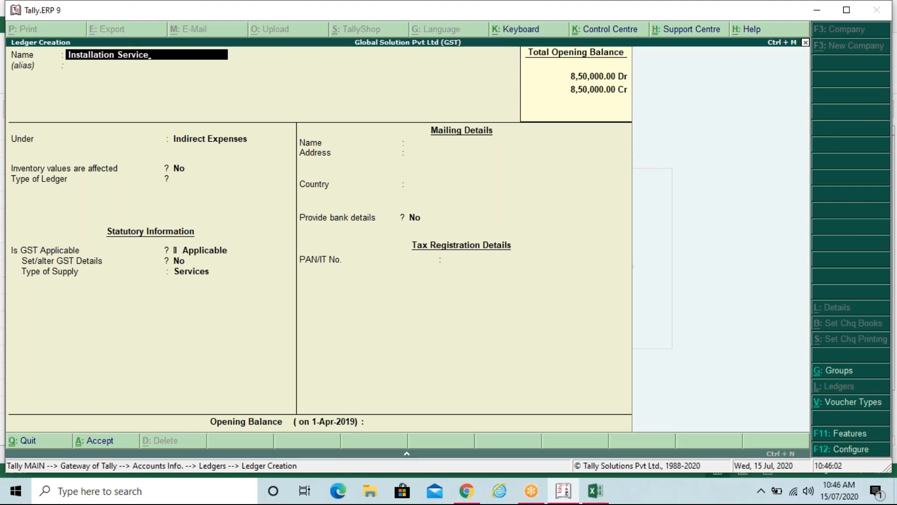
key(Return)
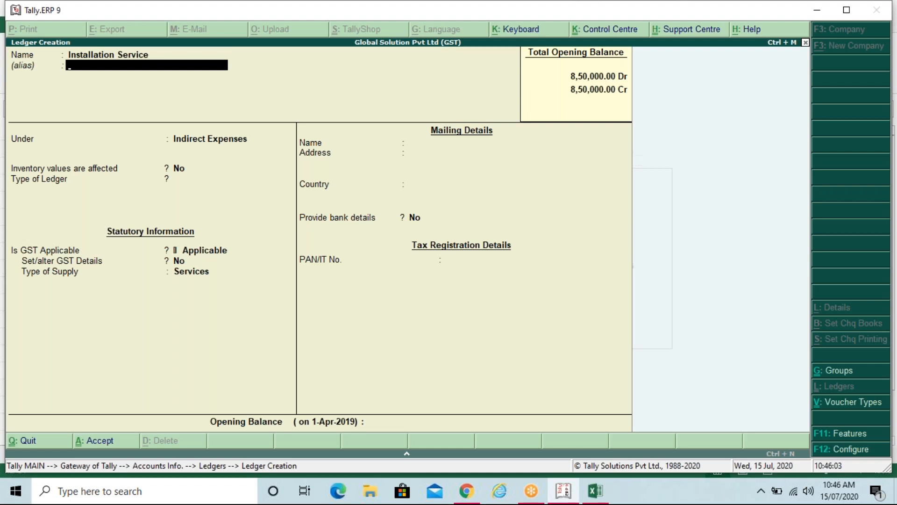
key(Return)
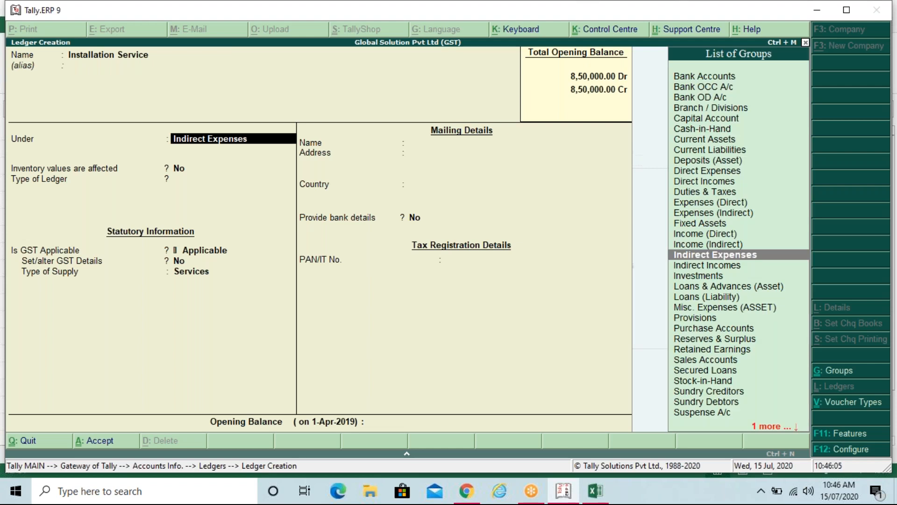
Place it under Sales Accounts, keep GST applicable, and set Set/alter GST Details to Yes.
text(s)
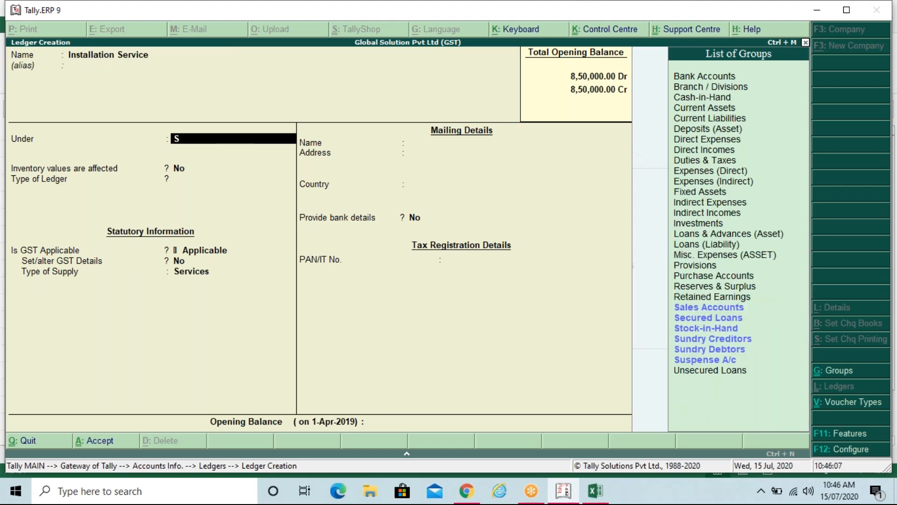
text(a)
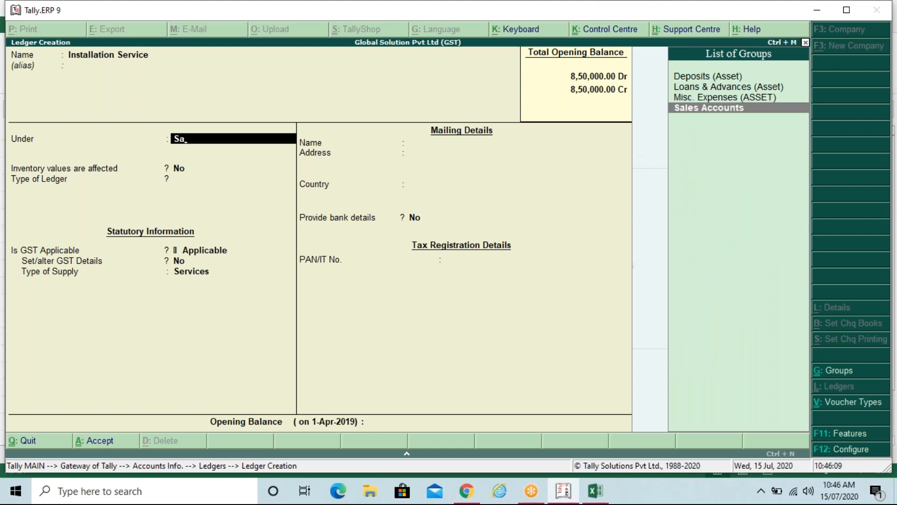
key(Return)
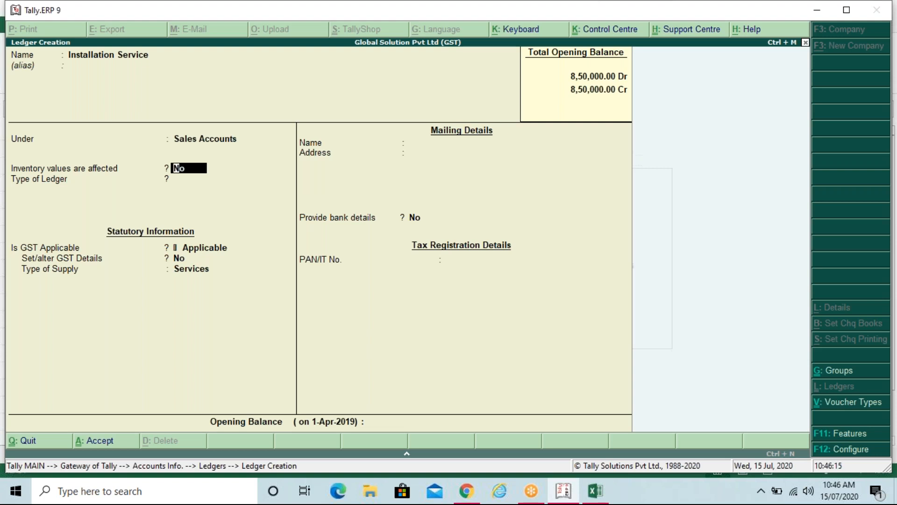
key(Return)
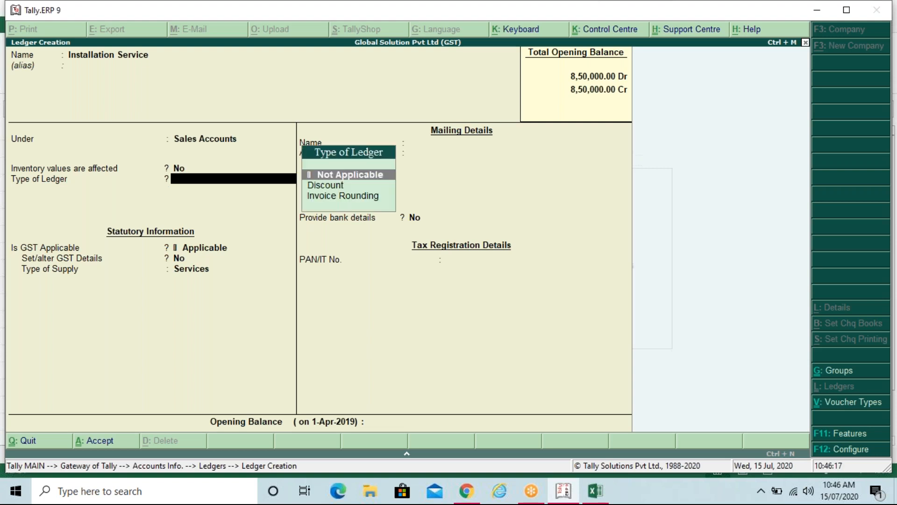
key(Return)
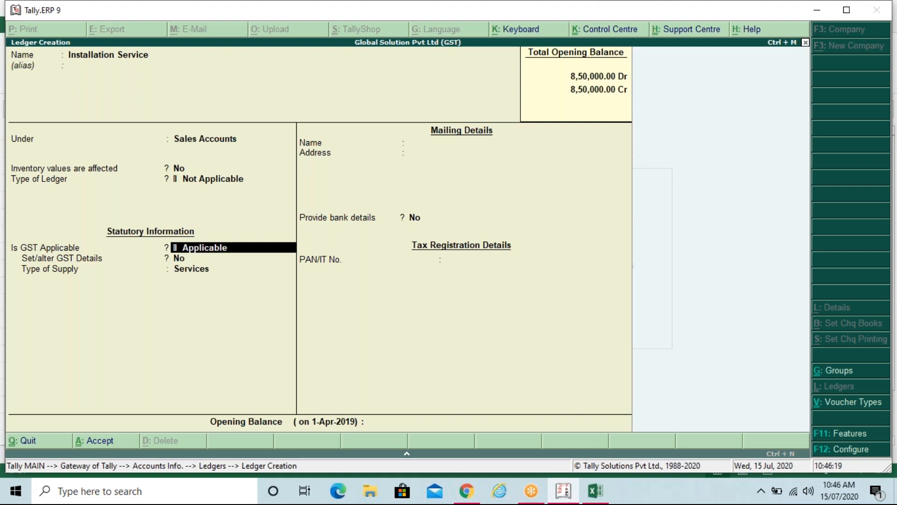
key(Return)
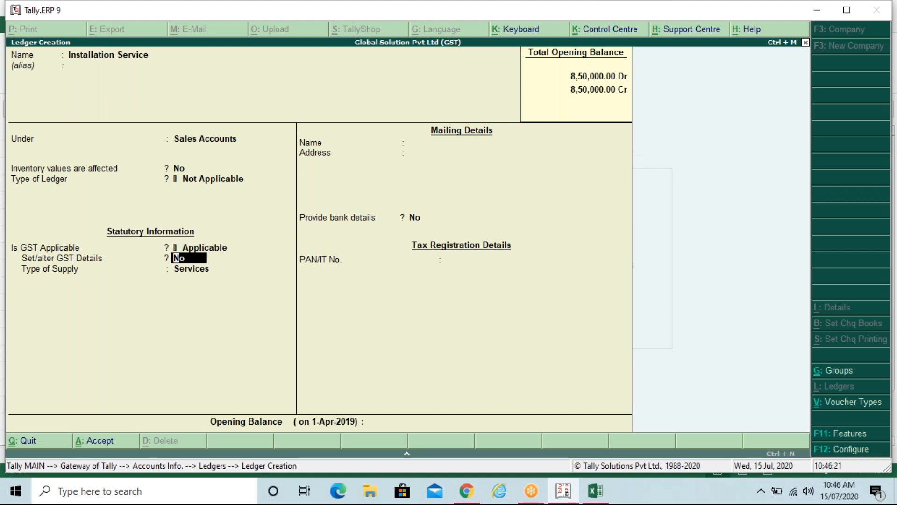
text(y)
key(Return)
key(Return)
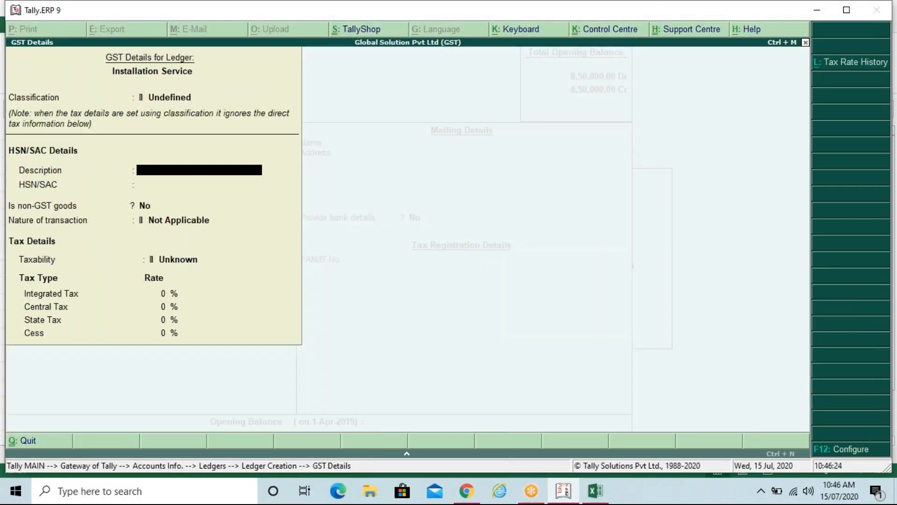
Enter description Installation Service and HSN/SAC 344523, then reopen GST details to correct the nature.
text(Installation Service)
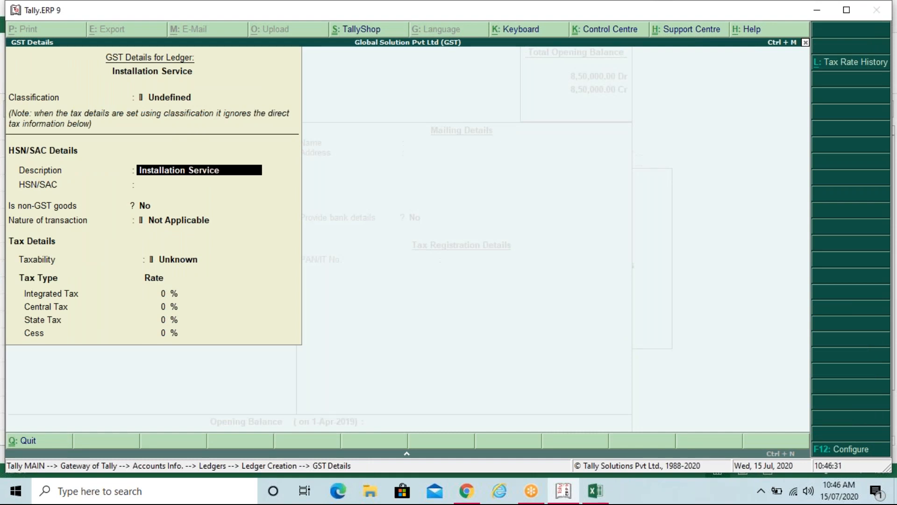
key(Return)
text(344523)
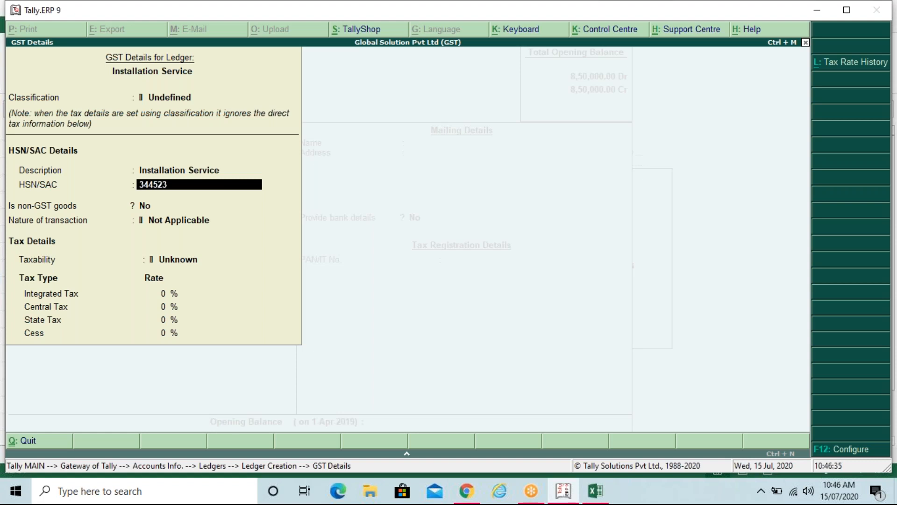
key(Return)
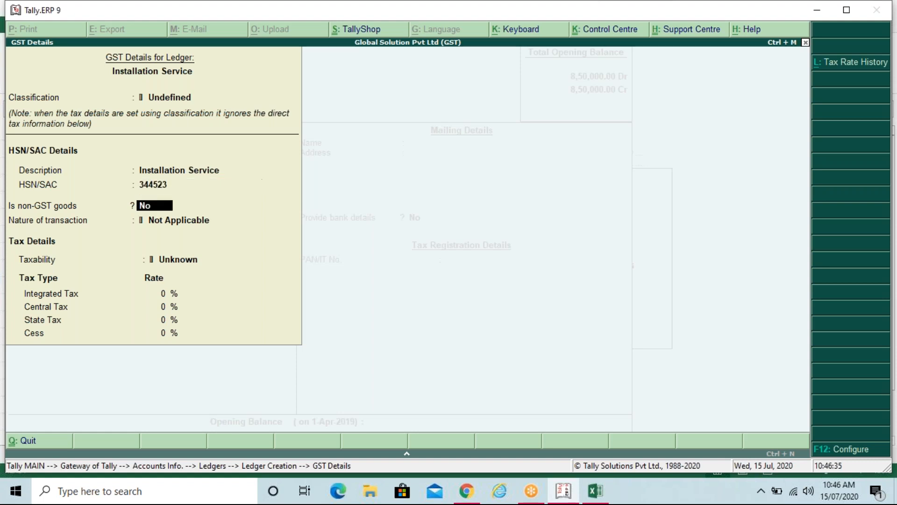
key(Return)
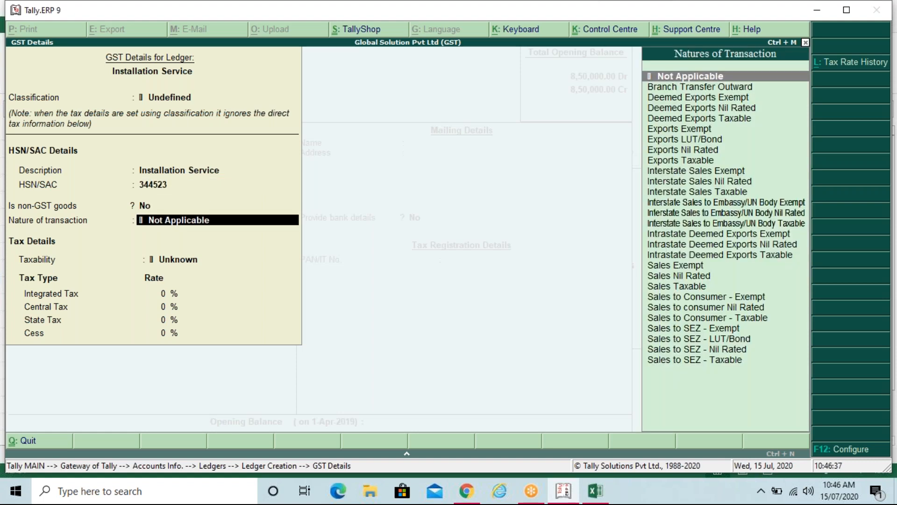
text(Sa)
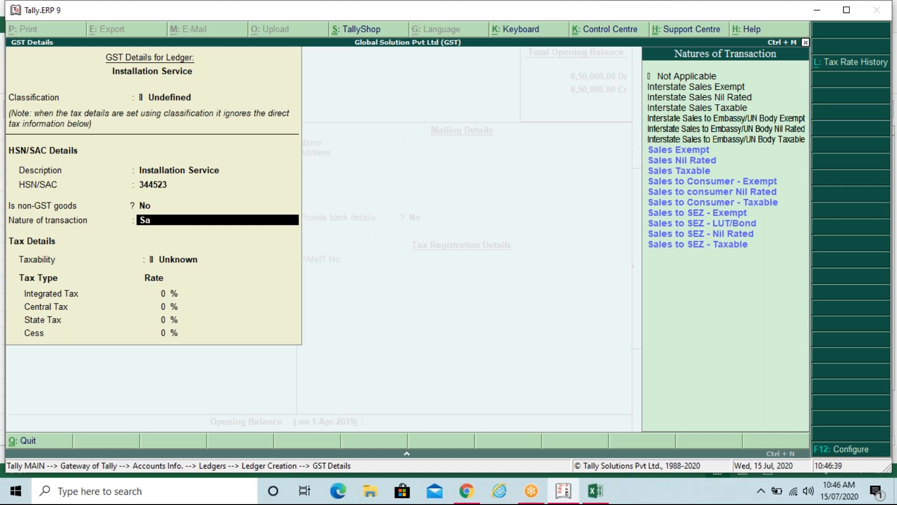
key(Down)
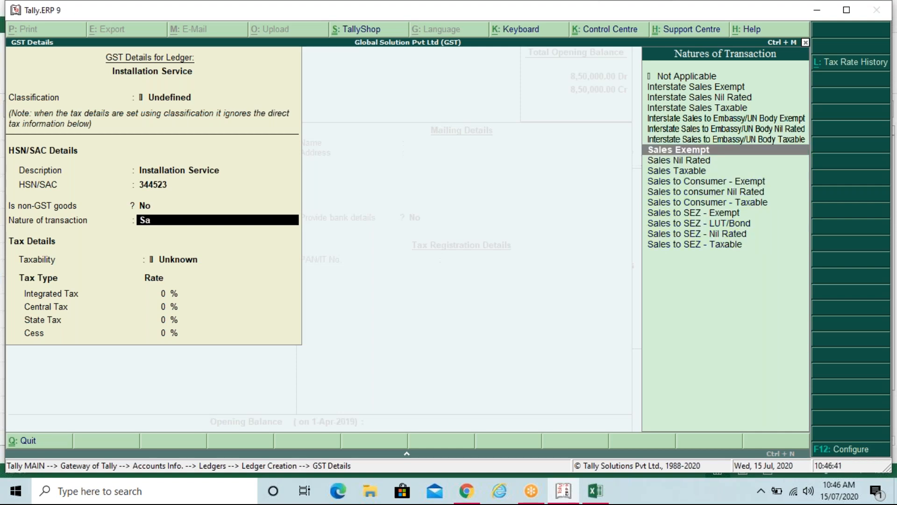
key(Return)
key(BackSpace)
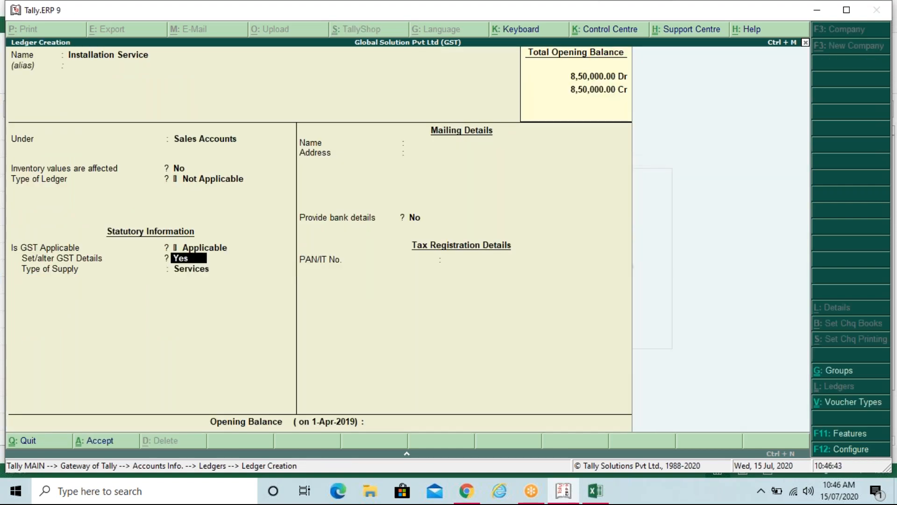
key(Return)
key(Return)
key(Return)
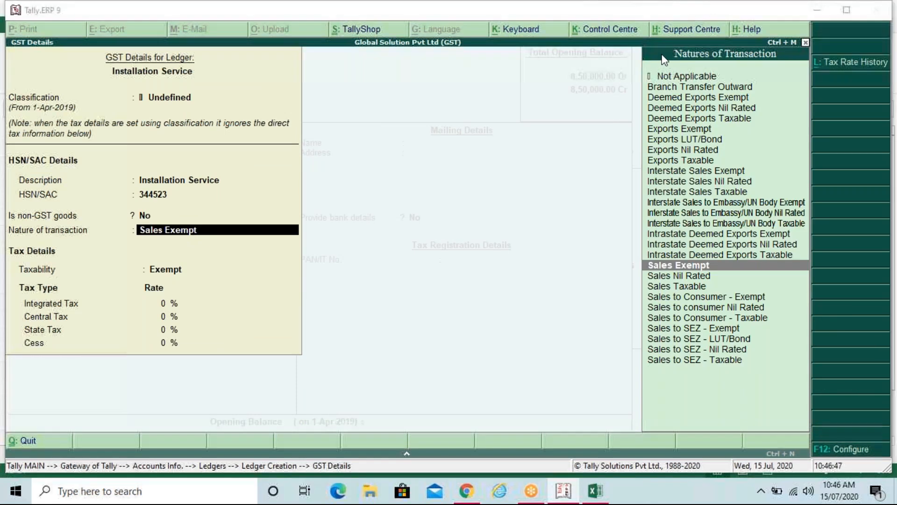
Set nature to Sales Taxable with 18% integrated tax, applicable from 1/4.
click(700, 287)
key(Return)
text(18)
key(Return)
key(Return)
key(Return)
key(Return)
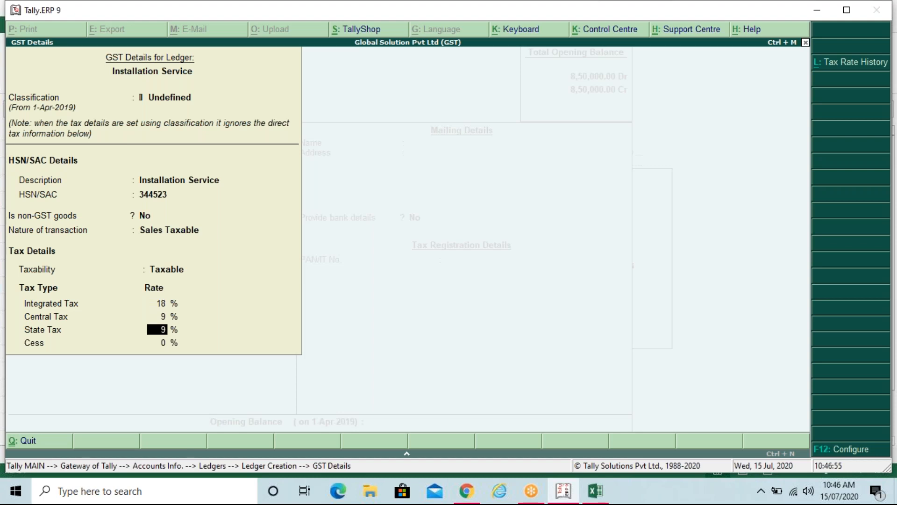
text(1)
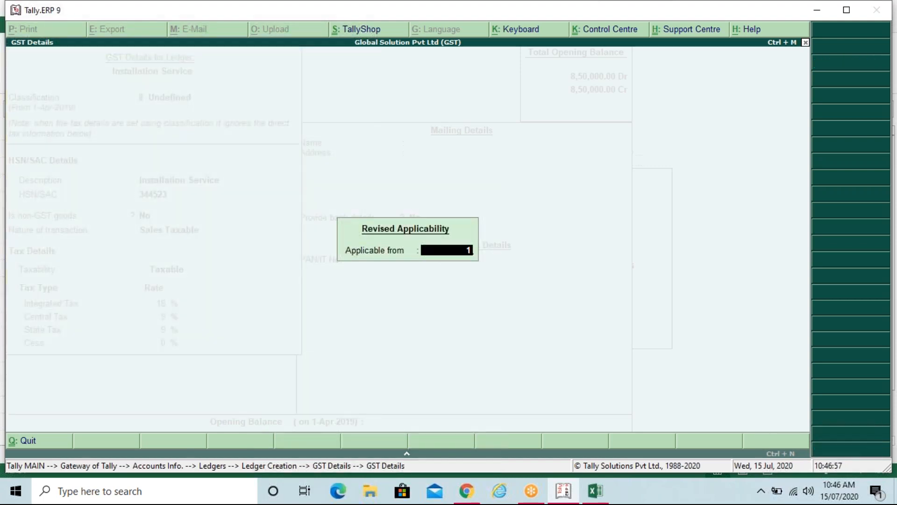
text(/4)
key(Return)
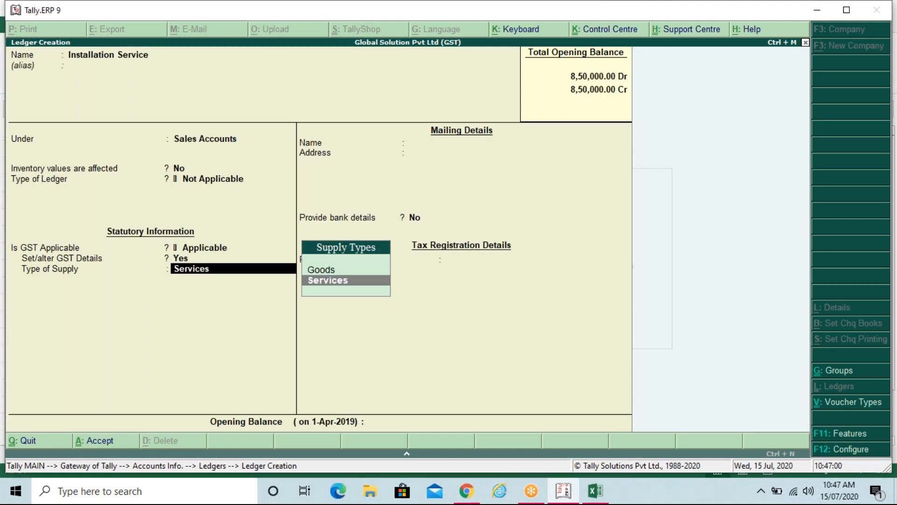
Save the Installation Service ledger and go to accounting voucher entry.
key(Return)
key(Return)
key(Return)
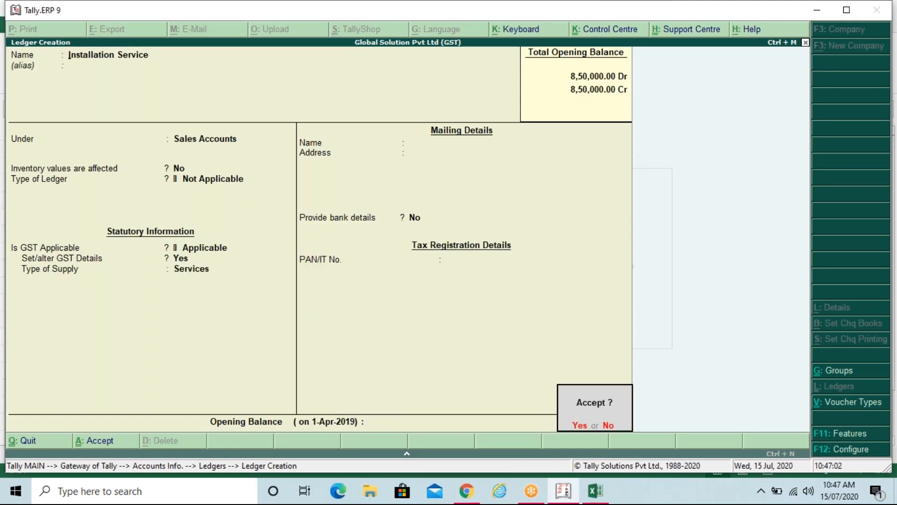
key(Escape)
key(Escape)
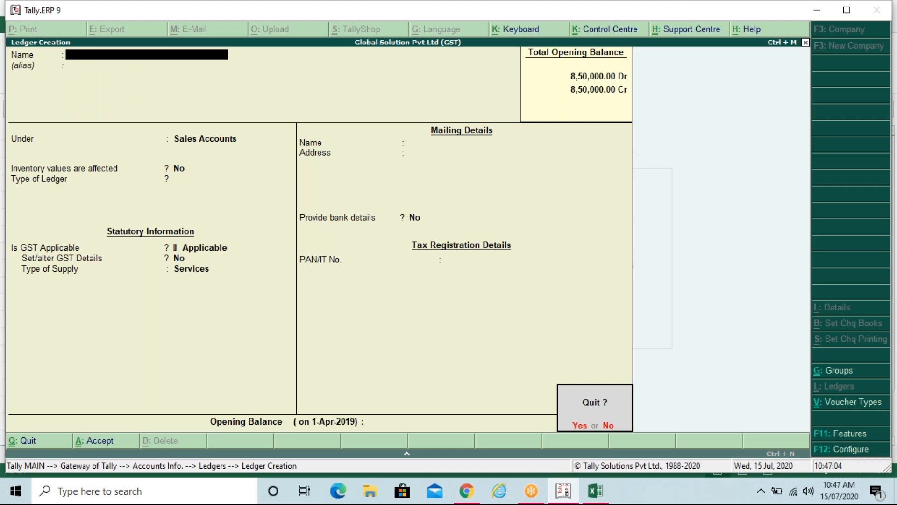
key(Return)
key(Down)
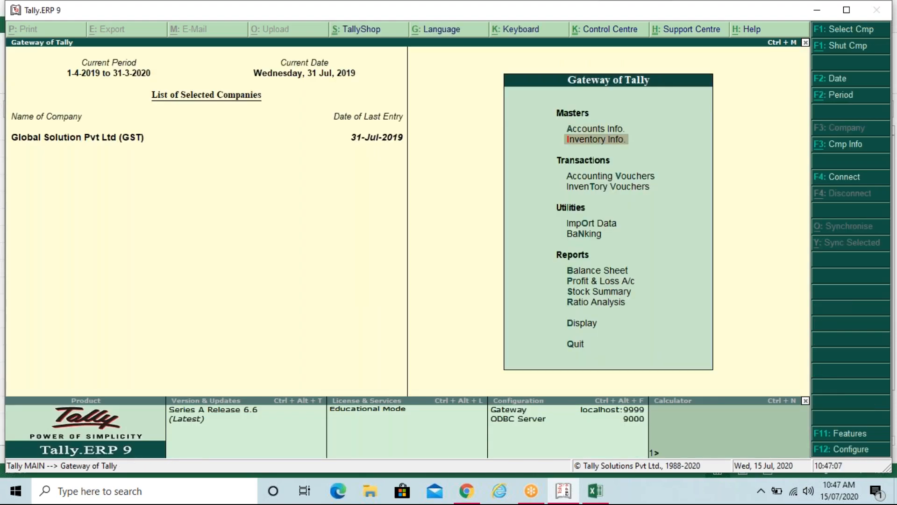
key(Down)
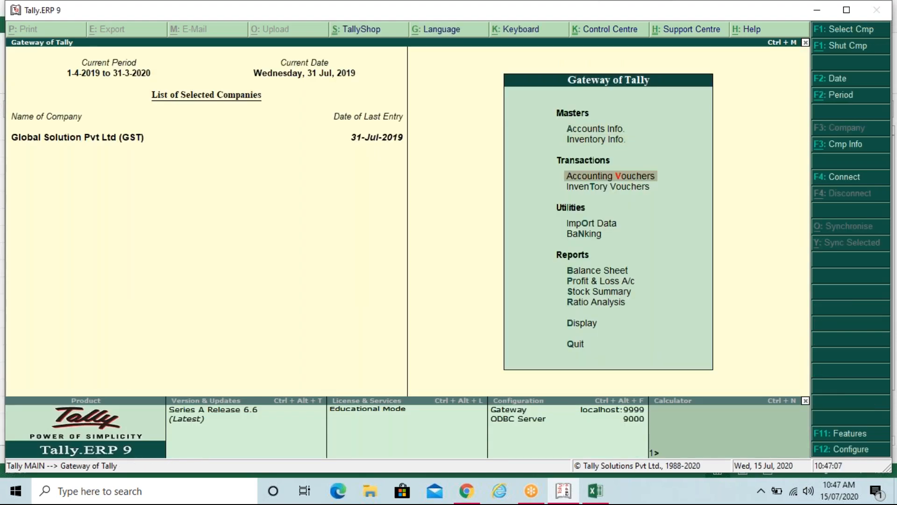
key(Return)
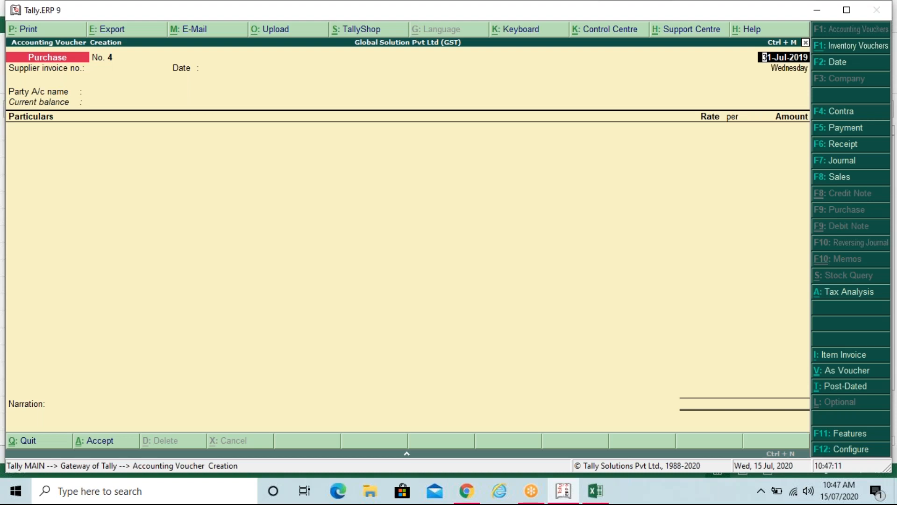
Start a Sales voucher for ICA Edu Skills Pvt Ltd and switch it to Item Invoice mode.
key(F8)
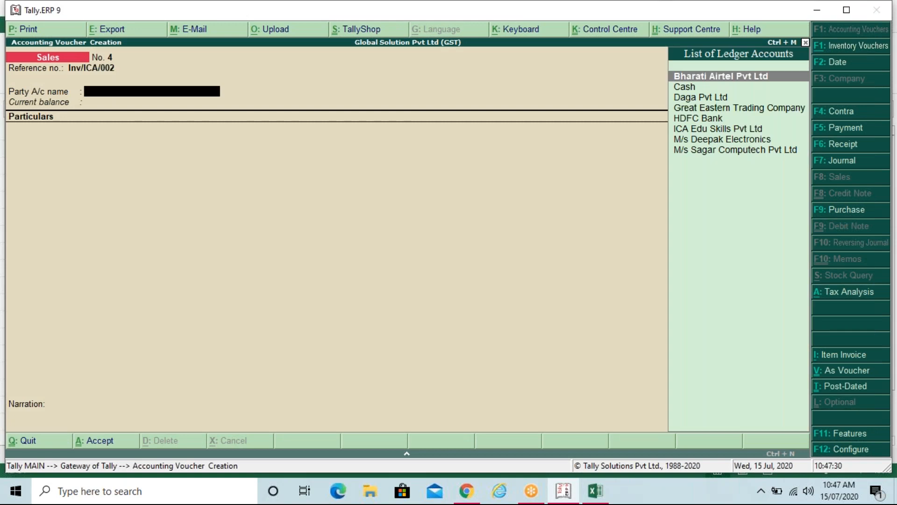
key(Down)
key(Down)
key(Down)
key(Down)
key(Down)
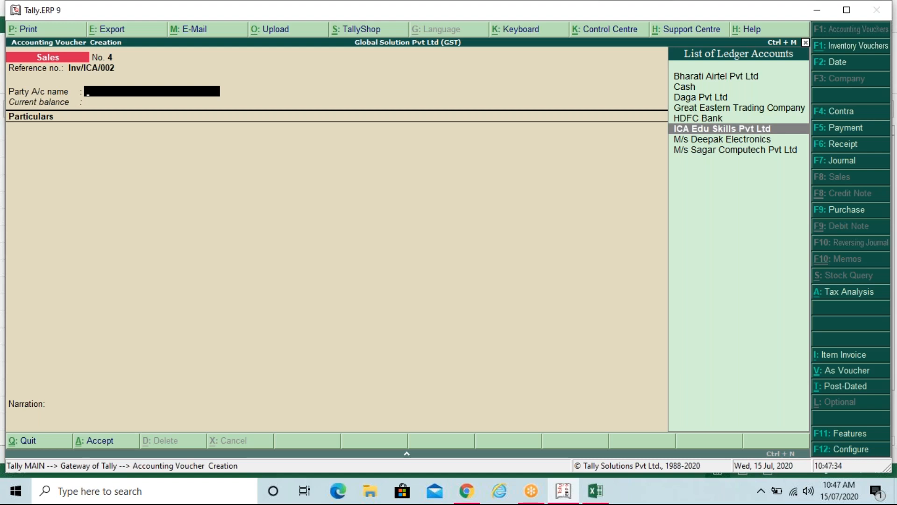
key(Return)
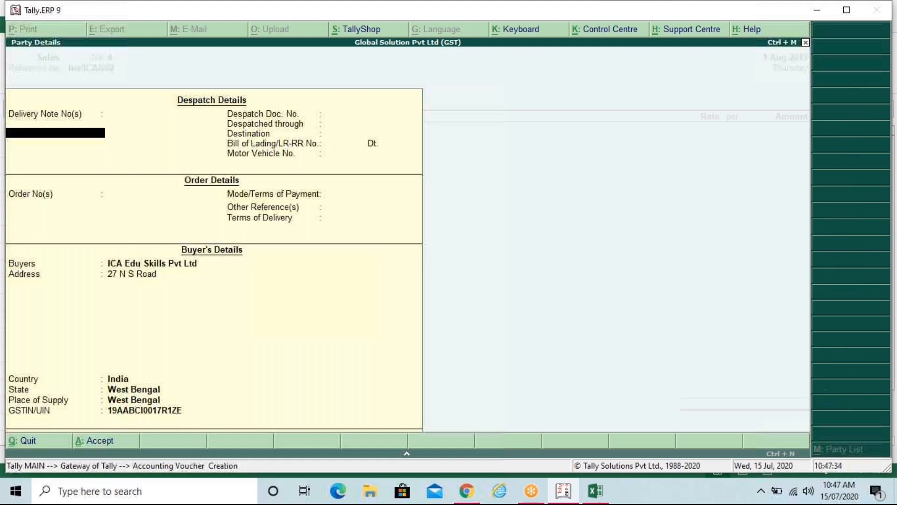
key(Return)
key(Return)
key(Return)
key(Return)
key(Return)
key(Return)
key(Return)
key(Return)
key(Return)
key(Return)
key(Return)
key(Return)
key(Return)
key(Return)
key(Return)
key(Return)
key(Return)
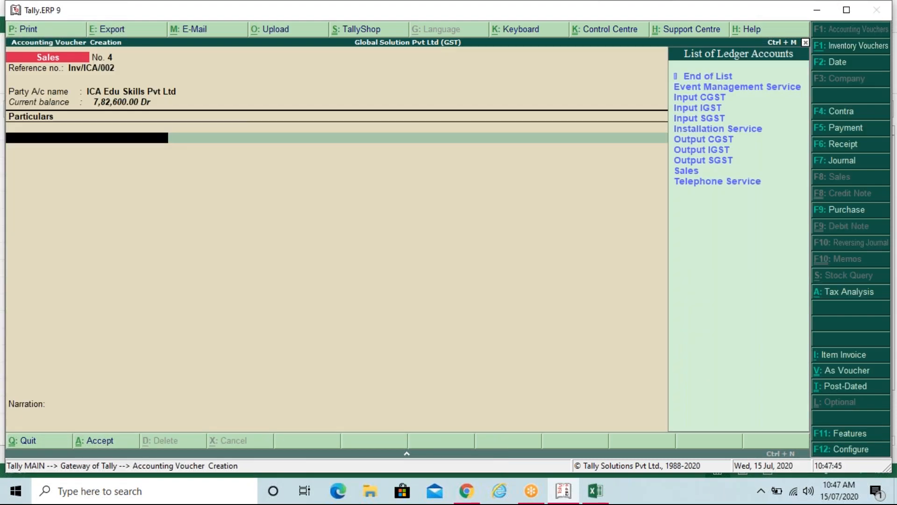
key(BackSpace)
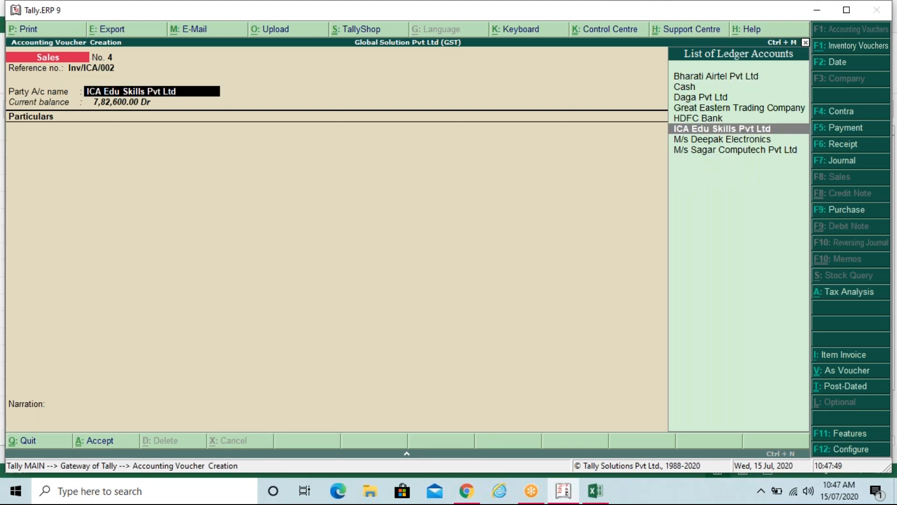
key(alt+i)
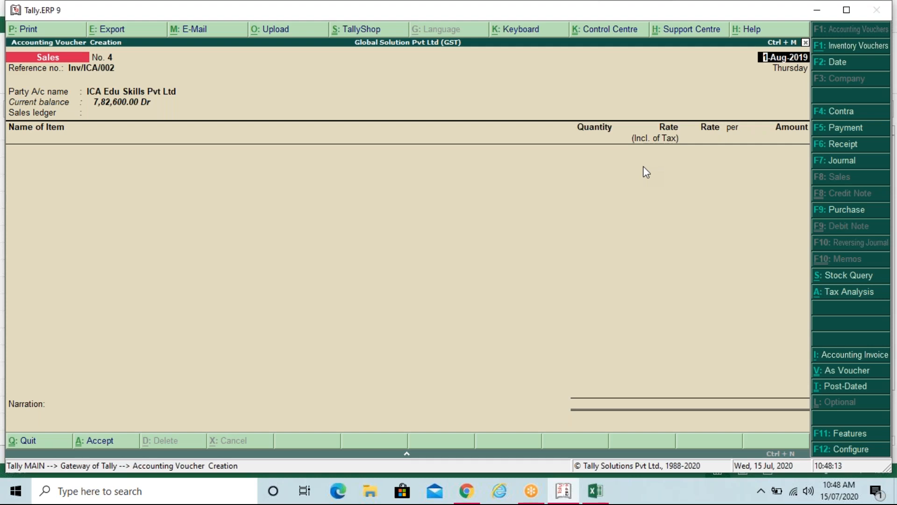
In the F12 invoice configuration, set tax-inclusive rate entry for stock items to No.
key(F12)
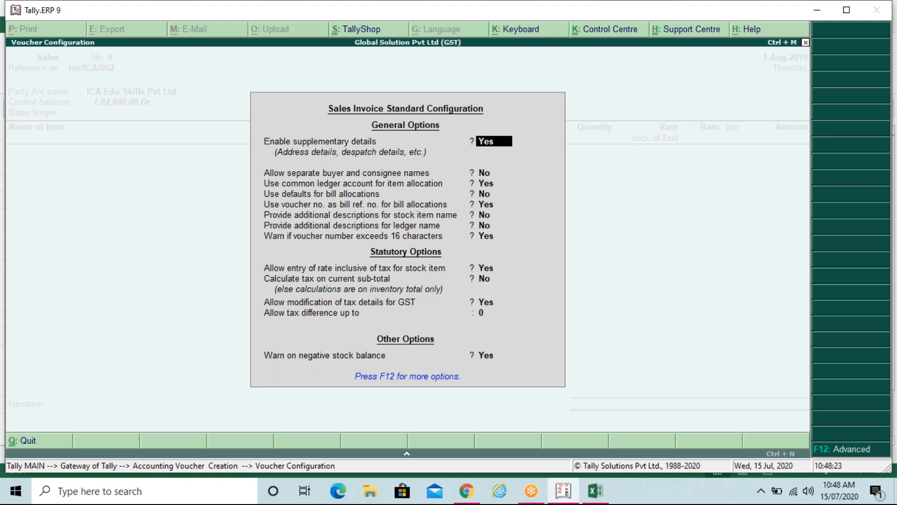
key(Return)
key(Return)
key(Return)
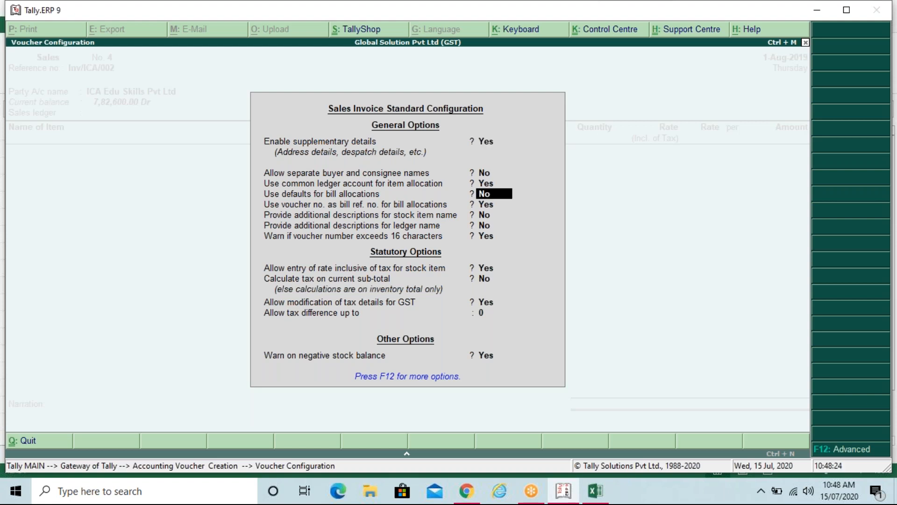
key(Return)
key(Return)
key(Return)
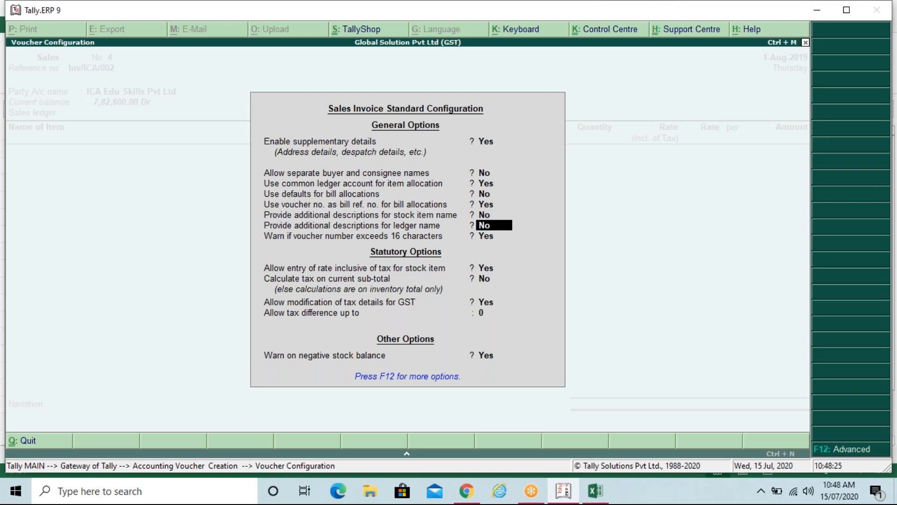
key(Return)
key(Return)
key(ctrl+a)
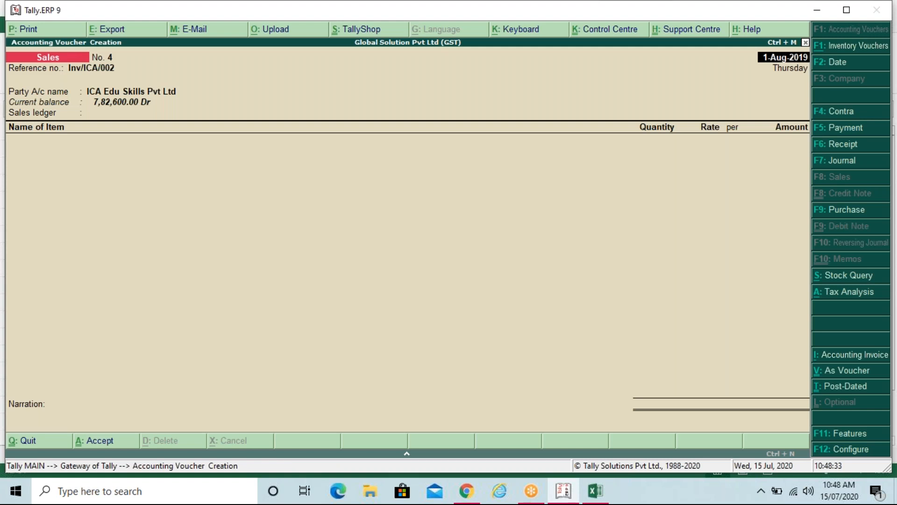
Accept the reference, party name and buyer details, choose the Sales ledger, and reach the stock items list.
key(Return)
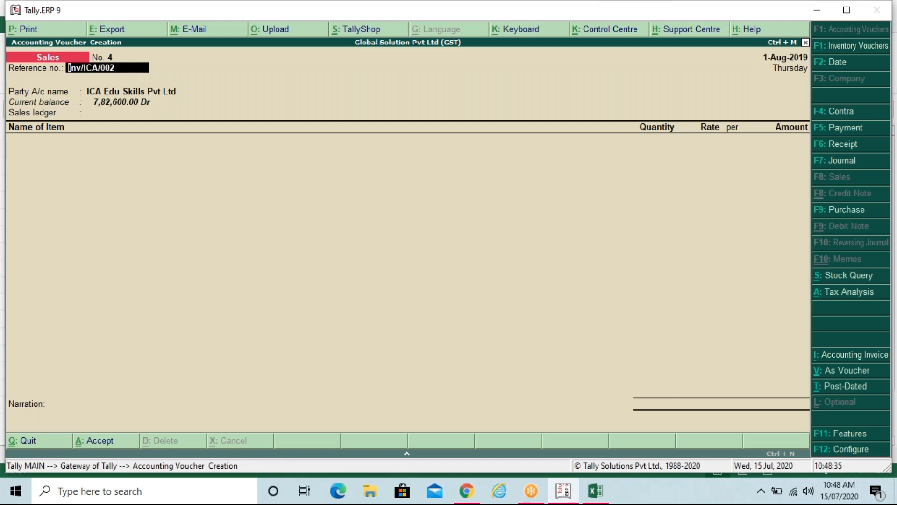
key(Return)
key(Return)
key(Return)
key(Return)
key(Return)
key(Return)
key(Return)
key(Return)
key(Return)
key(Return)
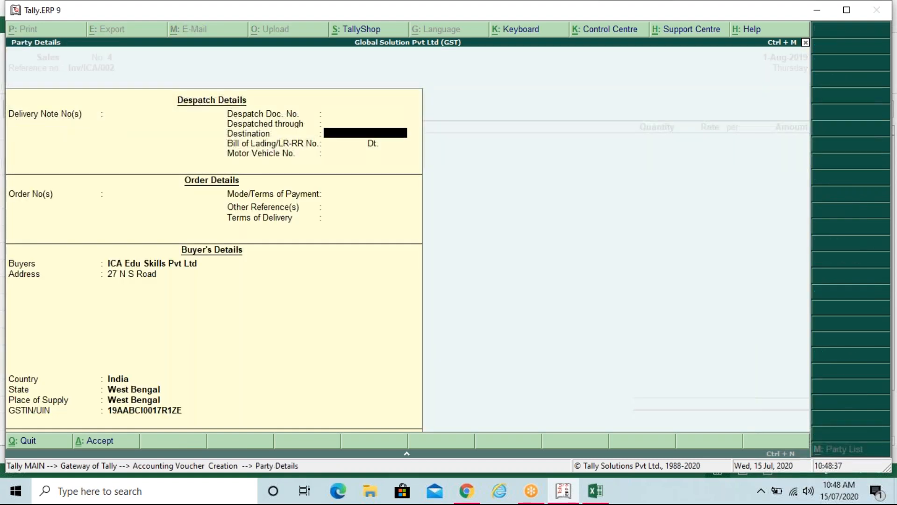
key(Return)
key(Return)
key(Return)
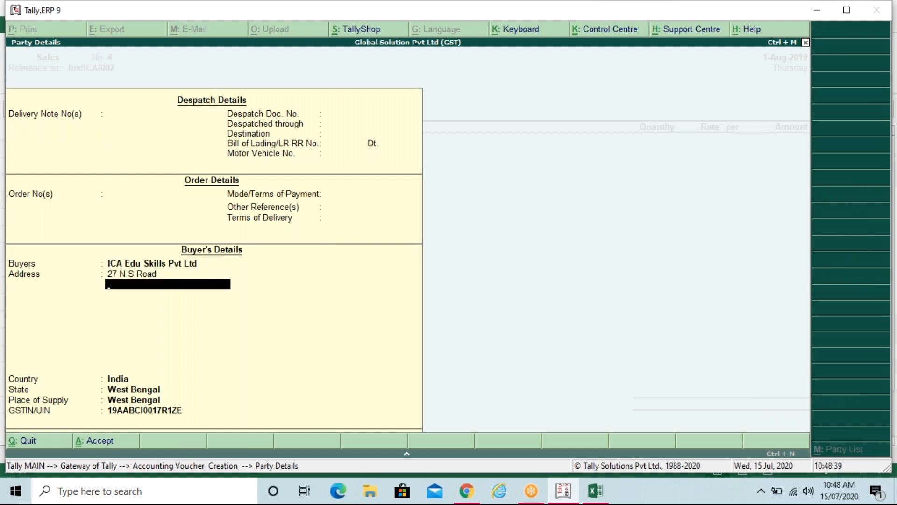
key(Return)
key(Return)
key(Return)
key(Return)
key(Return)
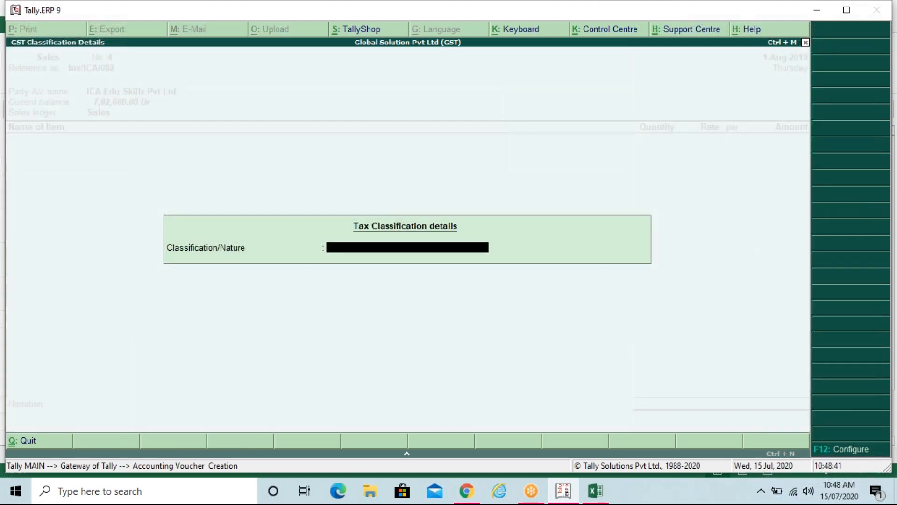
key(Return)
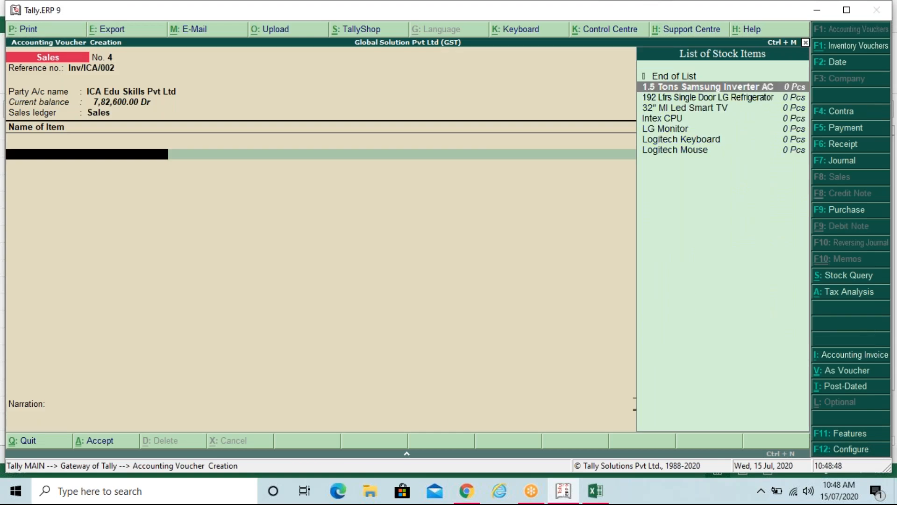
key(Down)
key(Down)
key(Down)
key(Down)
Add LG Monitor, 10 Pcs from the Howrah godown, for 50,000.00.
key(Return)
key(Return)
key(BackSpace)
key(BackSpace)
key(BackSpace)
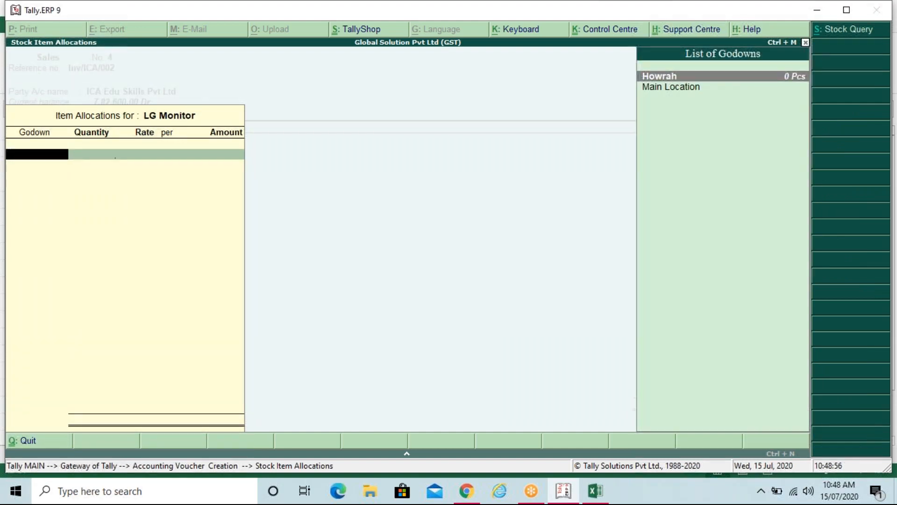
key(Return)
text(10)
key(Return)
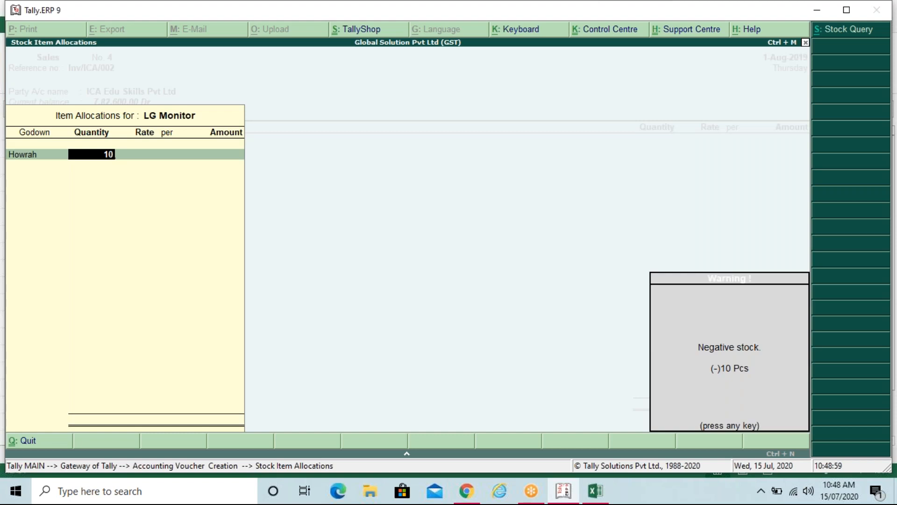
key(Return)
key(Return)
key(Return)
key(Return)
key(Return)
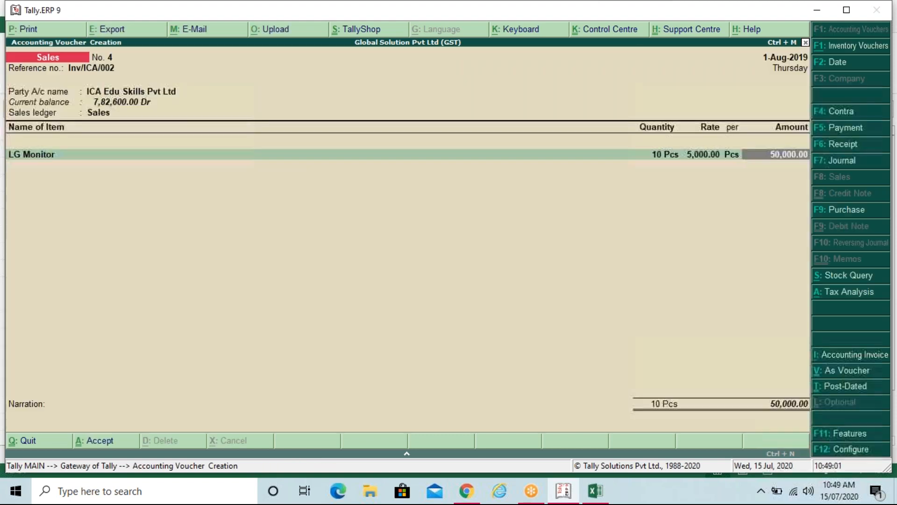
key(Return)
Add Logitech Keyboard, 10 Pcs at rate 550.
key(Down)
key(Down)
key(Down)
key(Down)
key(Down)
key(Down)
key(Return)
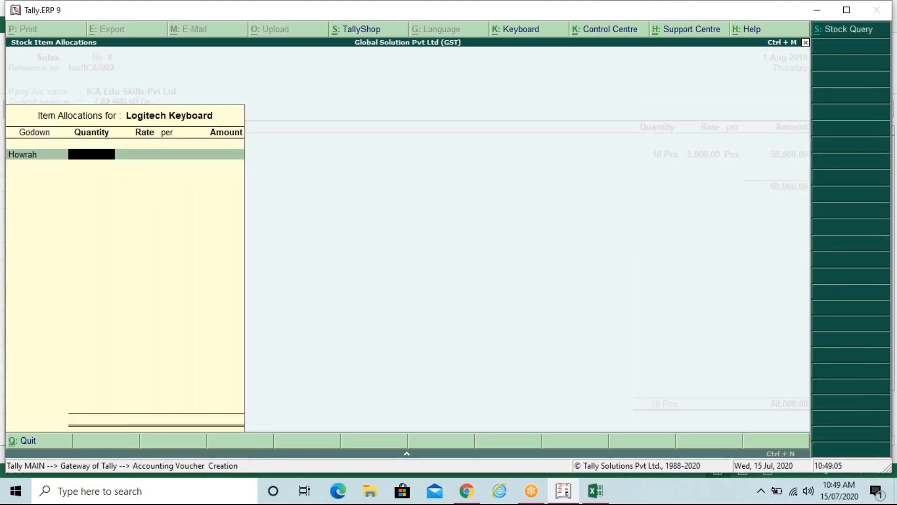
text(10)
key(Return)
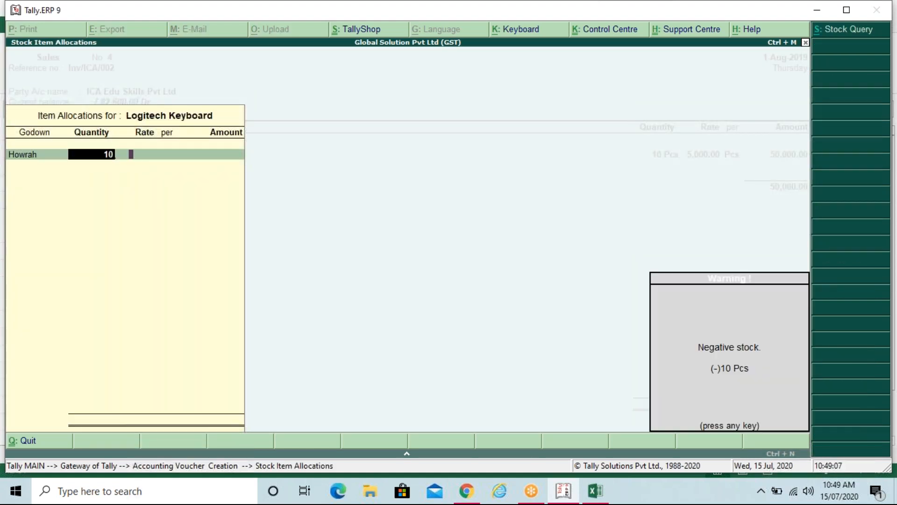
key(Return)
text(550)
key(Return)
key(Return)
key(Return)
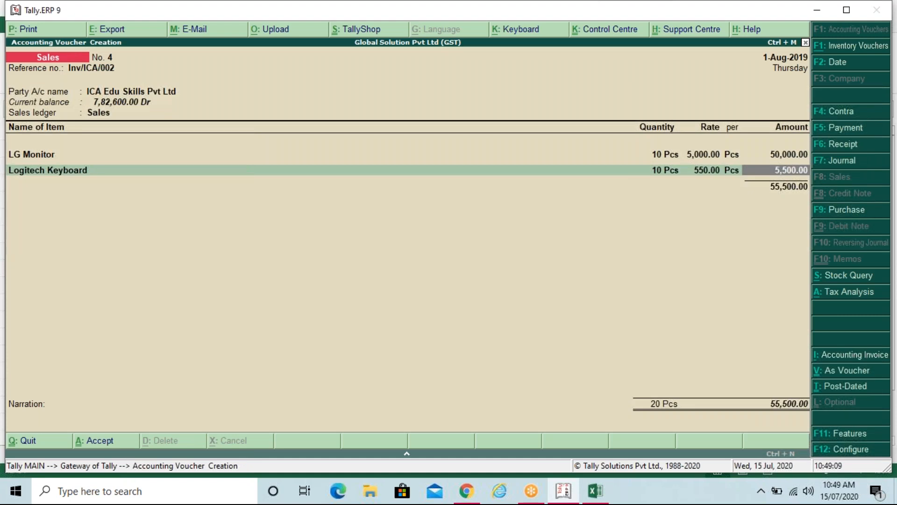
key(Return)
Add Logitech Mouse, 10 Pcs at 400, and Intex CPU, 10 Pcs, then close the item list.
key(Down)
key(Down)
key(Down)
key(Down)
key(Down)
key(Down)
key(Down)
key(Return)
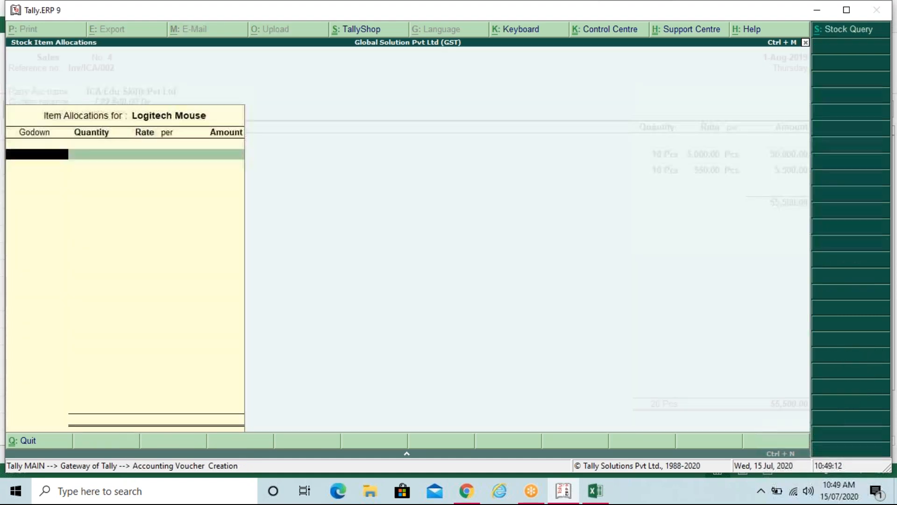
key(Return)
text(10)
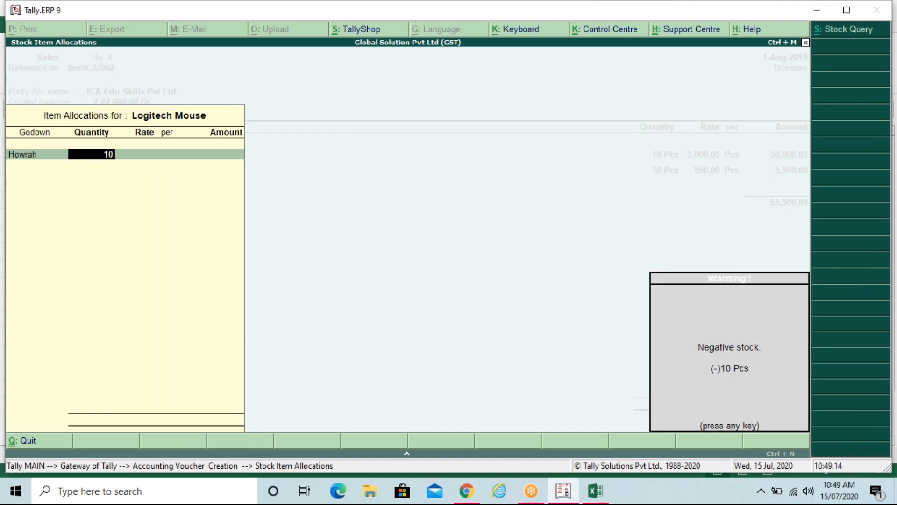
key(Return)
text(400)
key(Return)
key(Return)
key(Return)
key(Return)
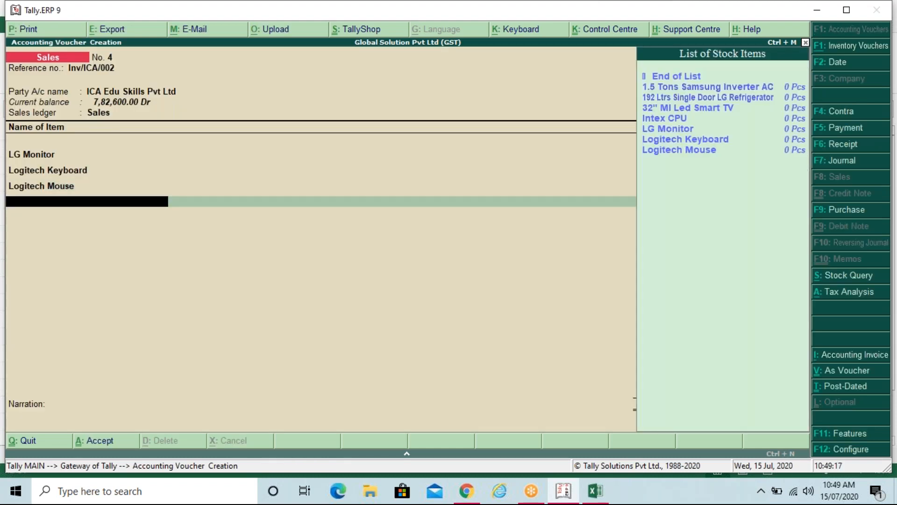
key(Down)
key(Down)
key(Down)
key(Return)
key(Return)
text(10)
key(Return)
key(Return)
key(Return)
key(Return)
key(Return)
key(Return)
key(Return)
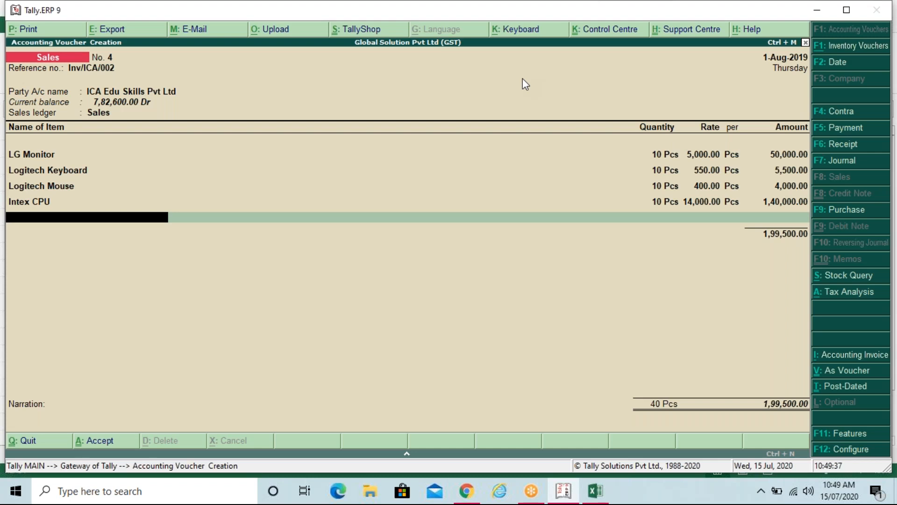
key(Return)
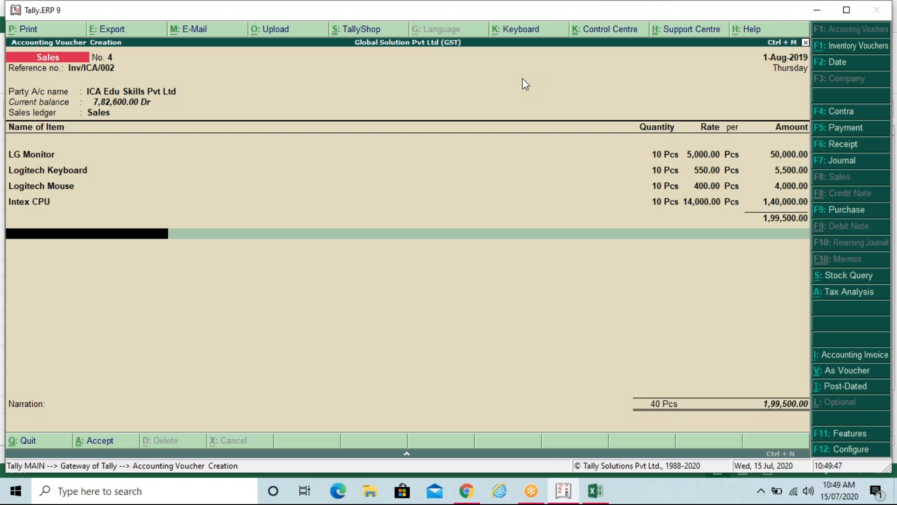
key(Return)
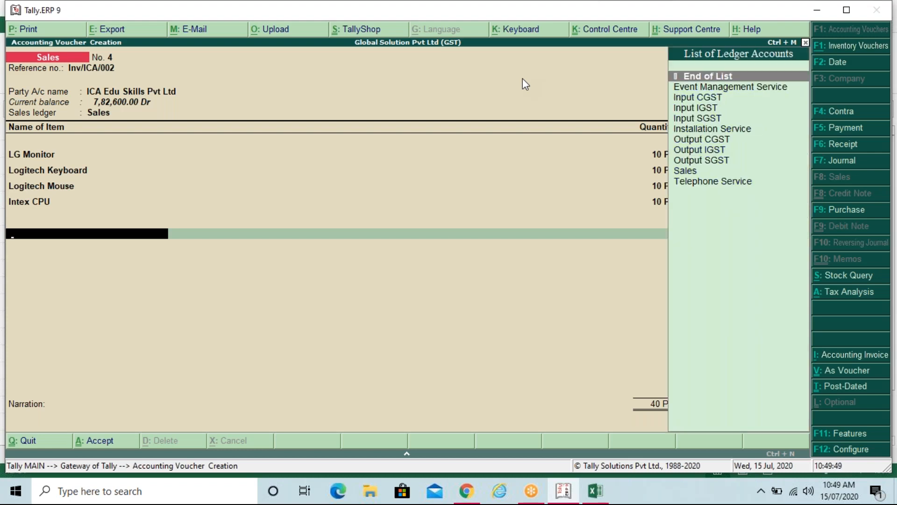
Add the Installation Service ledger at 10,000 classified as Sales Taxable.
key(Down)
key(Down)
key(Down)
key(Down)
key(Down)
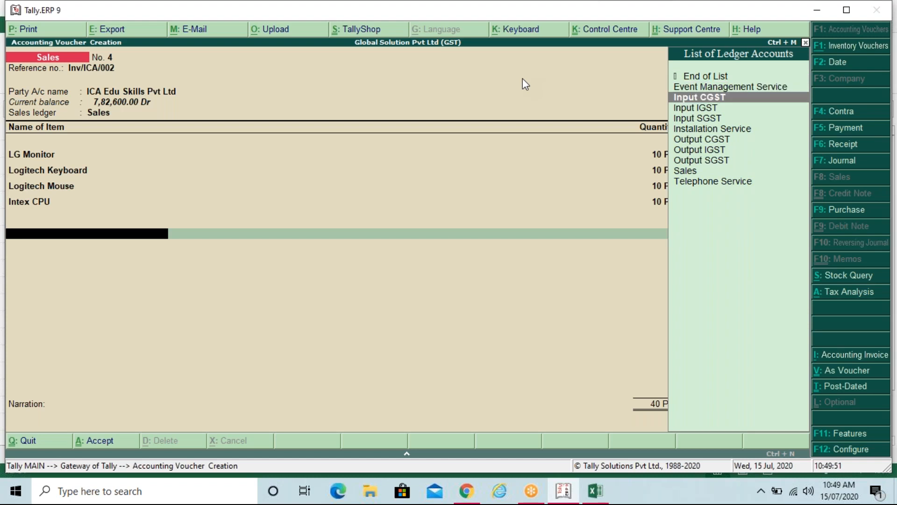
key(Return)
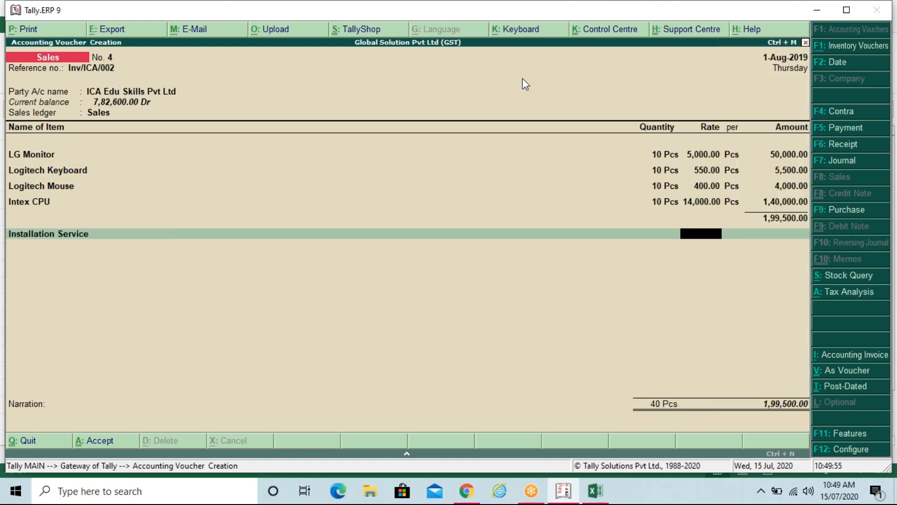
key(Return)
text(10000)
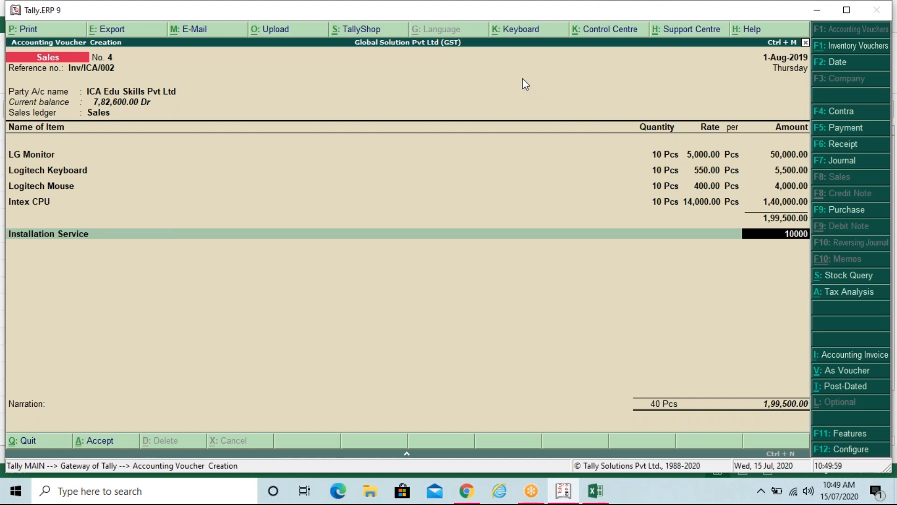
key(Return)
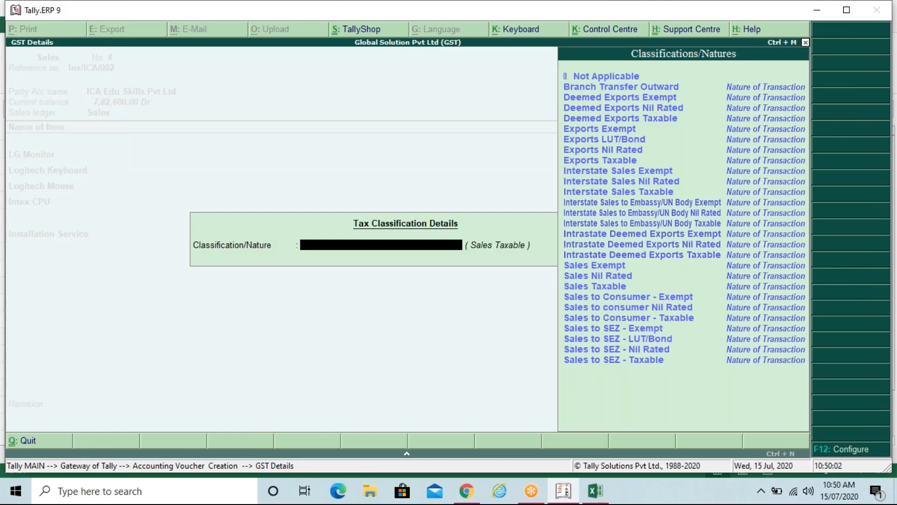
key(Down)
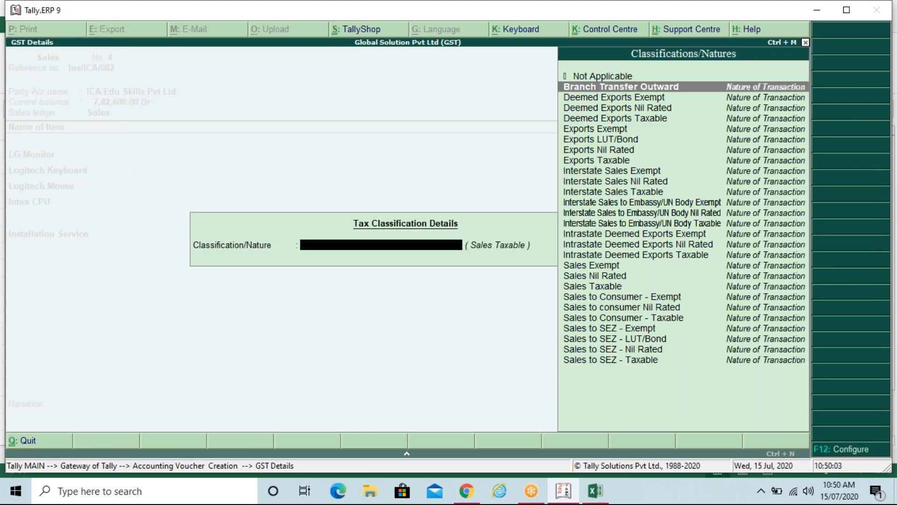
key(Down)
key(Down)
key(Down)
key(Down)
key(Down)
key(Down)
key(Down)
key(Down)
key(Down)
key(Down)
key(Down)
key(Down)
key(Down)
key(Down)
key(Down)
key(Down)
key(Down)
key(Down)
key(Down)
key(Return)
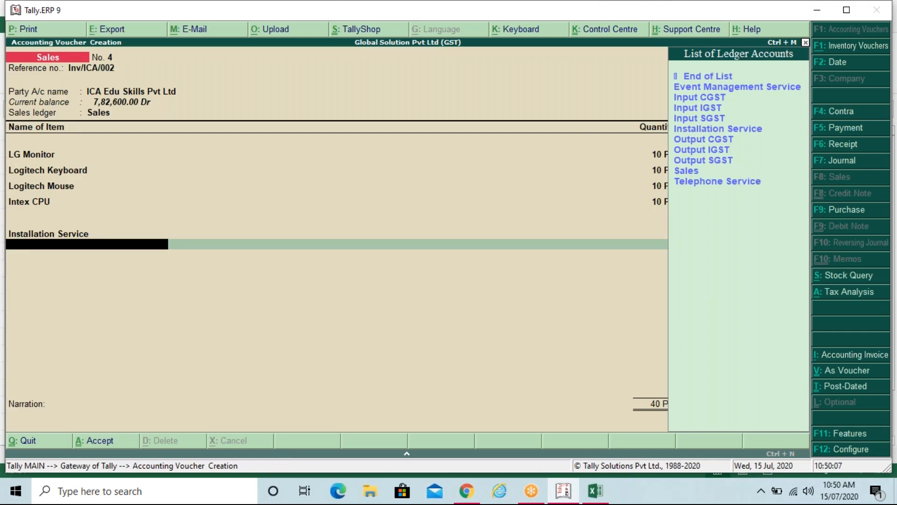
Add Output CGST and Output SGST ledgers with their calculated 12,870.00 each.
key(Down)
key(Down)
key(Down)
key(Down)
key(Down)
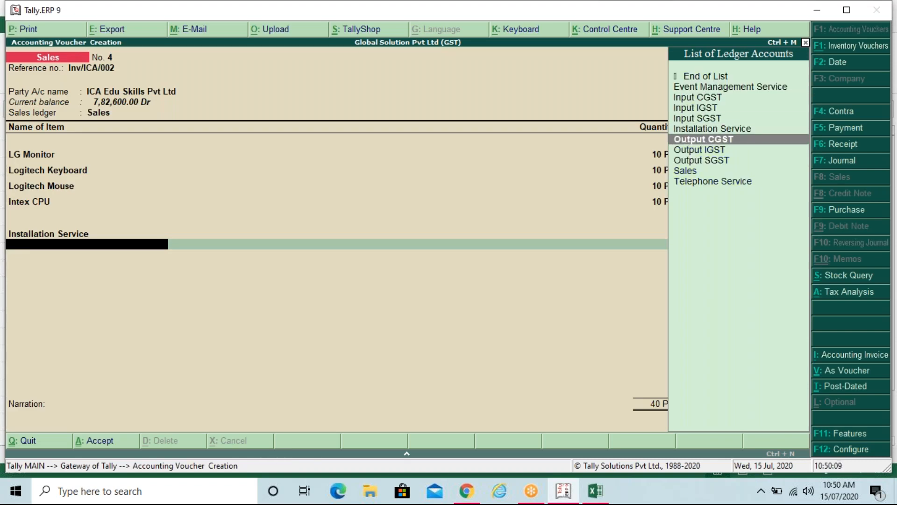
key(Return)
key(Return)
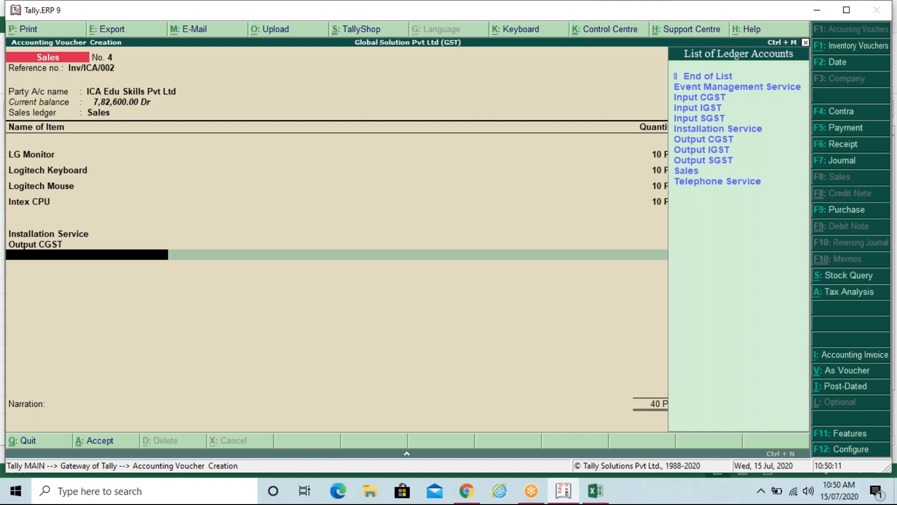
key(Down)
key(Down)
key(Down)
key(Down)
key(Down)
key(Down)
key(Down)
key(Down)
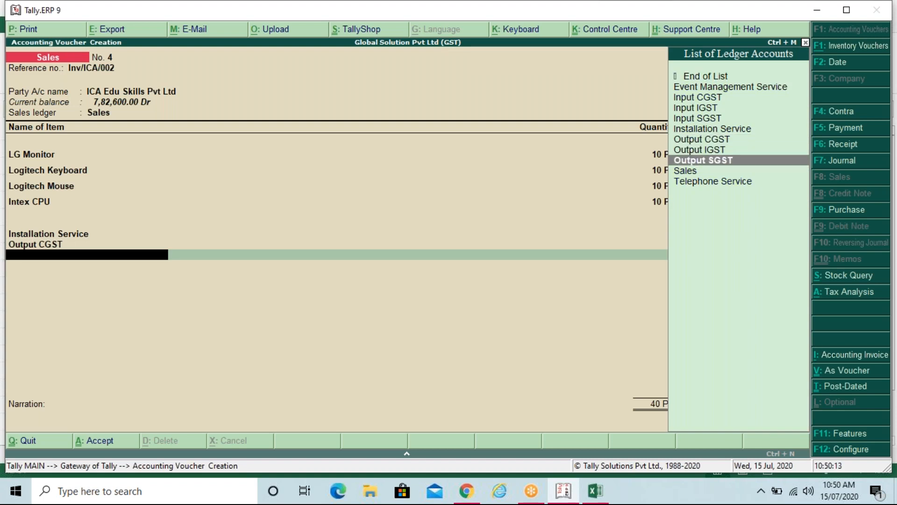
key(Return)
key(Return)
key(Return)
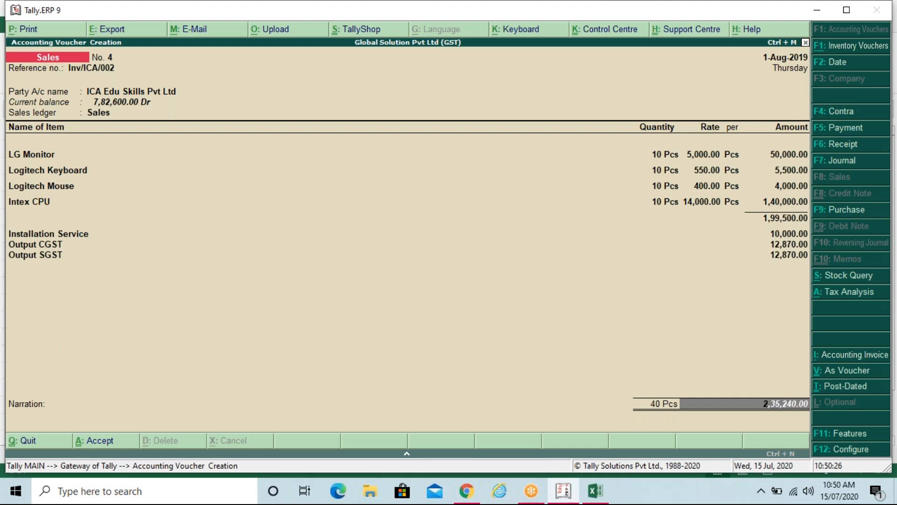
Open the detailed tax analysis and review Installation Service's central and state tax rows.
key(alt+a)
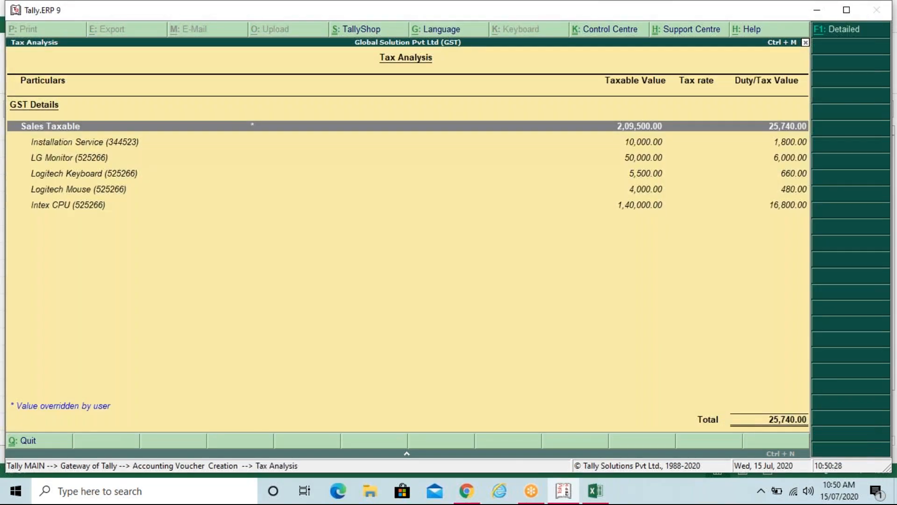
key(alt+F1)
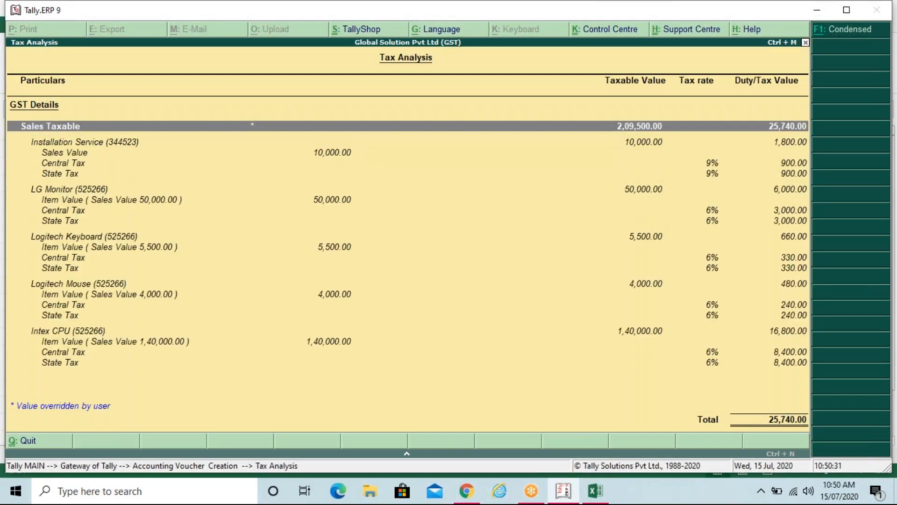
key(Down)
key(Down)
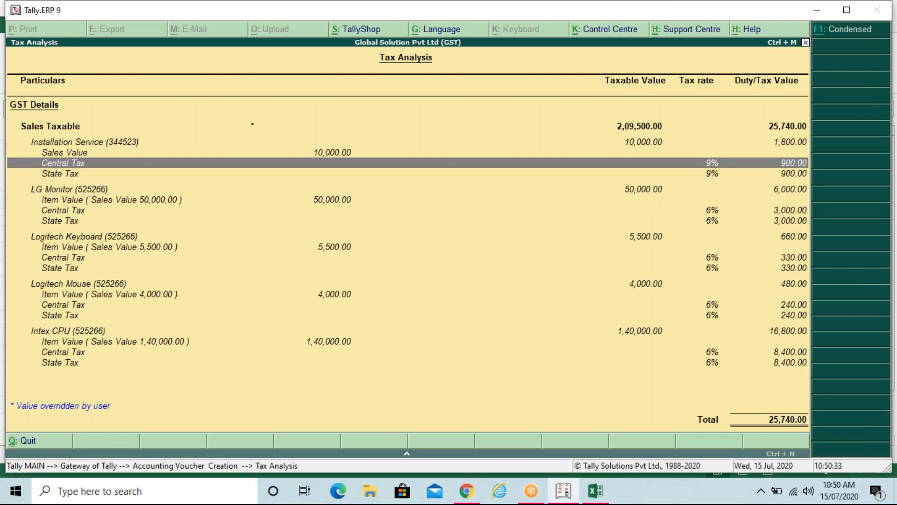
key(Down)
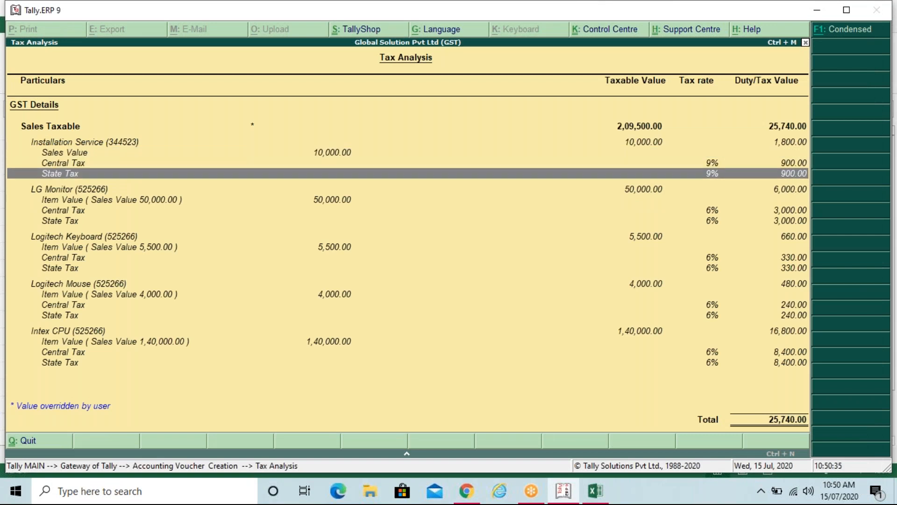
key(Down)
key(Down)
key(Down)
key(Down)
key(Down)
key(Down)
key(Down)
key(Down)
key(Down)
key(Down)
key(Down)
key(Down)
key(Down)
key(Down)
key(Down)
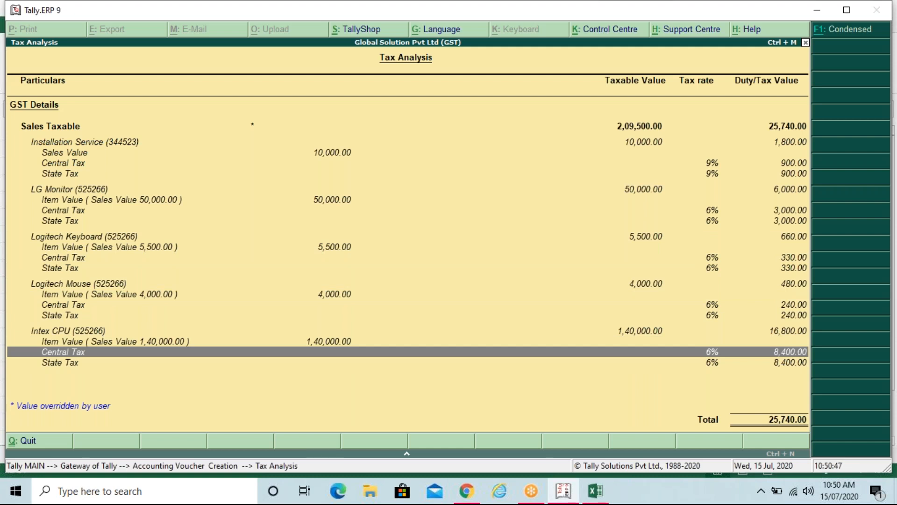
key(Up)
key(Up)
key(Up)
key(Up)
key(Up)
key(Up)
key(Up)
key(Up)
key(Up)
key(Up)
key(Up)
key(Up)
key(Up)
key(Up)
key(Up)
key(Up)
key(Up)
key(Up)
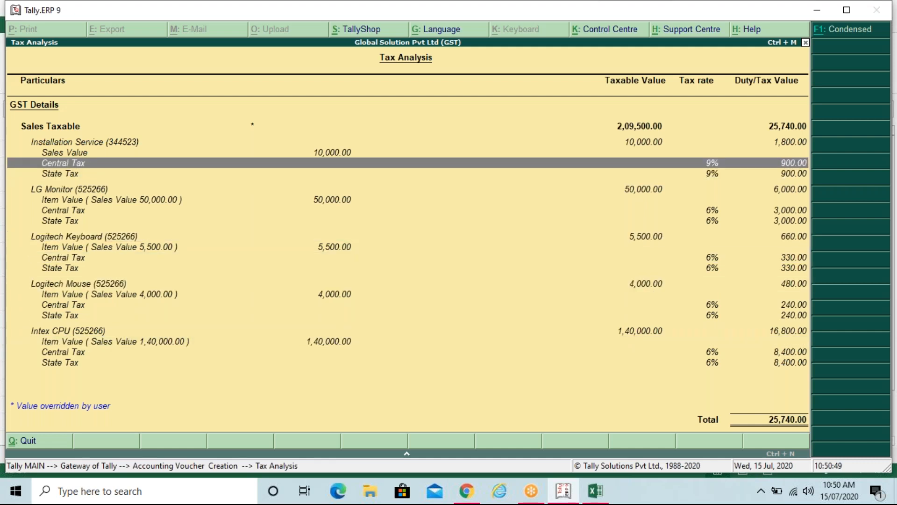
key(Down)
key(Up)
key(Down)
key(Up)
Leave tax analysis and open the bill-wise details for ICA Edu Skills Pvt Ltd's 2,35,240.00 Dr.
key(Escape)
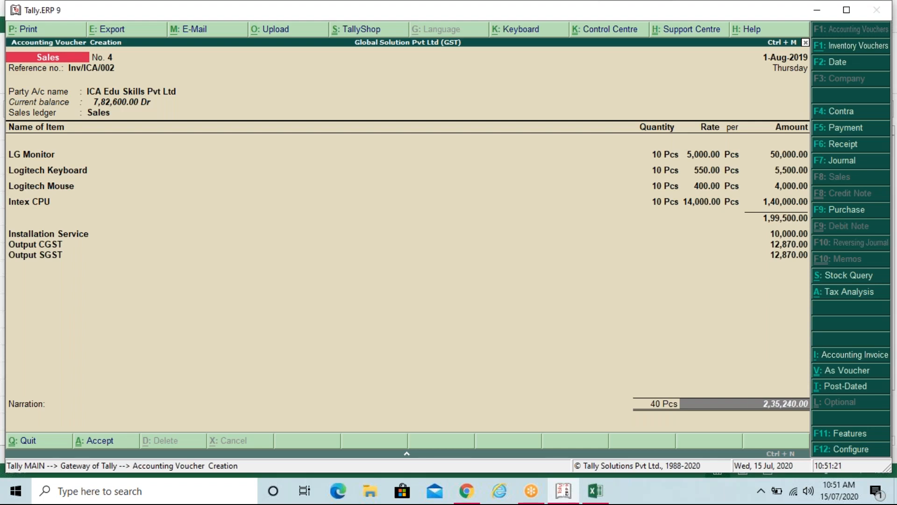
key(Return)
Record new reference Inv/ICA/002, save sales voucher No. 4, and return to the Gateway of Tally.
key(Return)
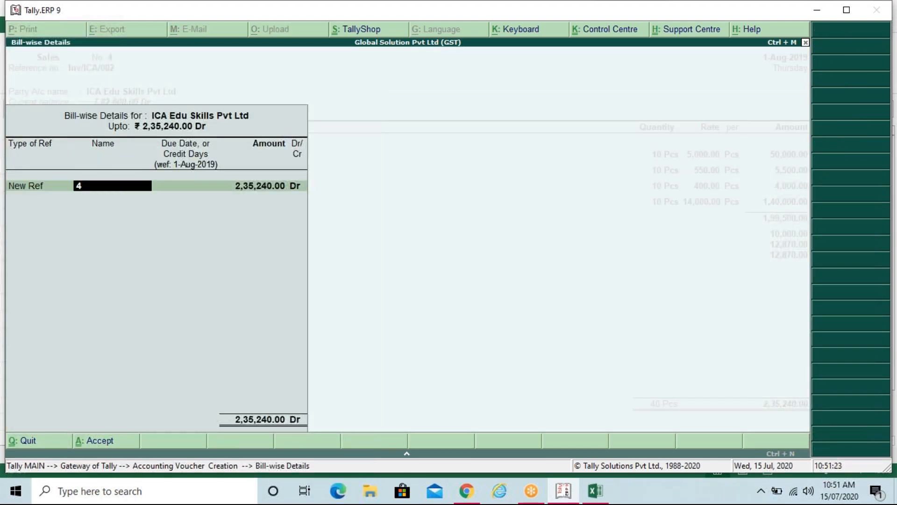
text(Inv/ICA/002)
key(Return)
key(Return)
key(Return)
key(Return)
key(Return)
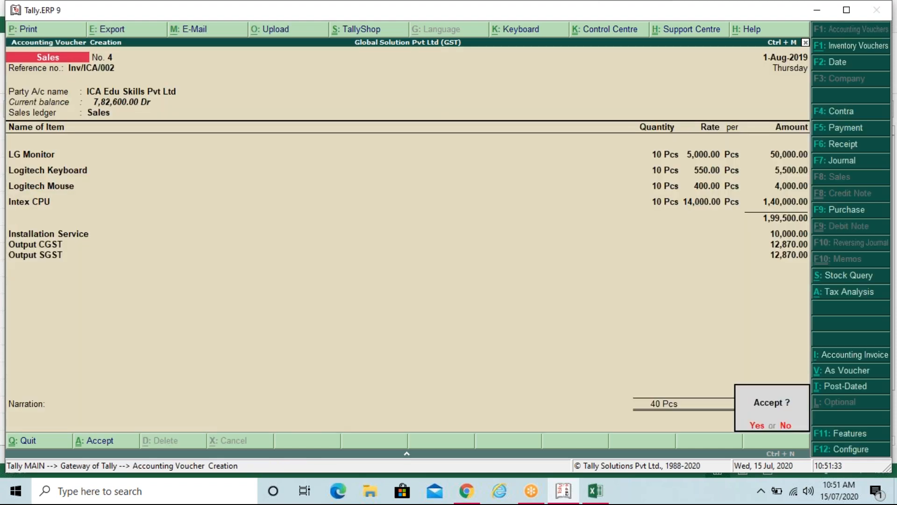
key(Return)
key(Escape)
key(Return)
key(Escape)
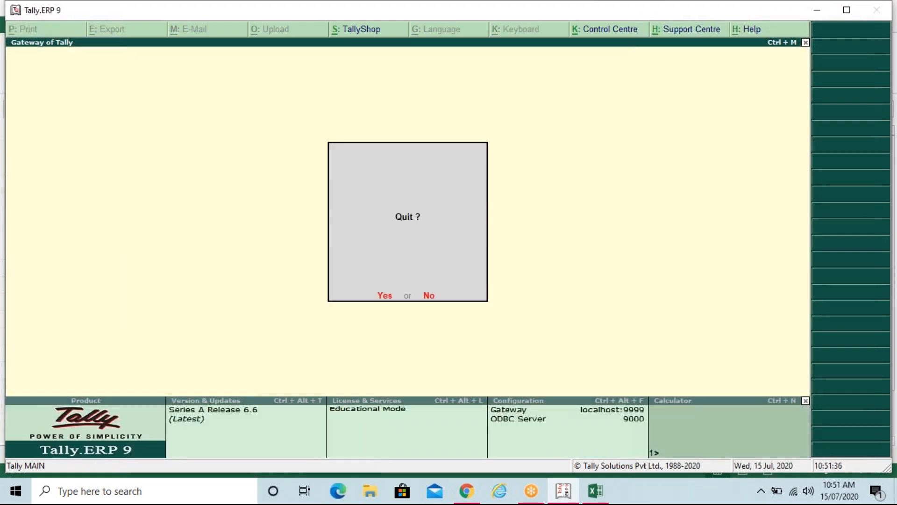
Answer No at the Quit? prompt to stay at the Gateway of Tally.
key(n)
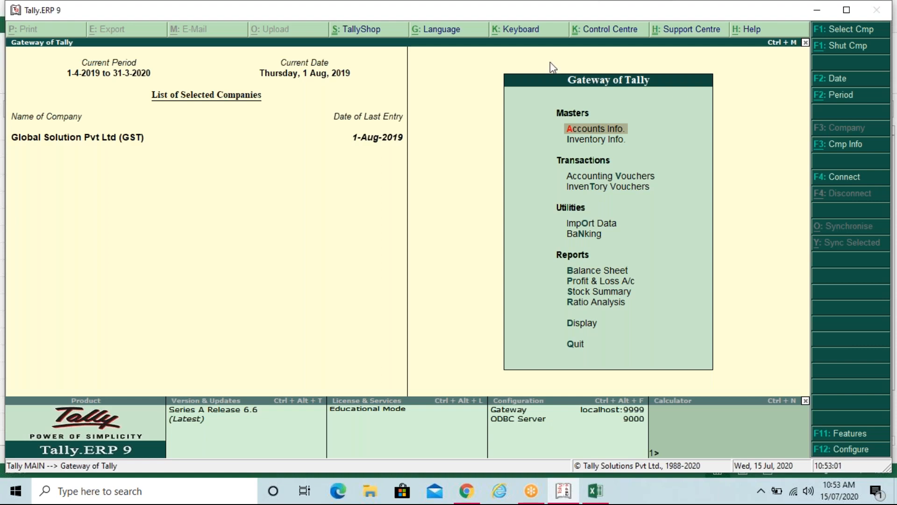
key(alt+Tab)
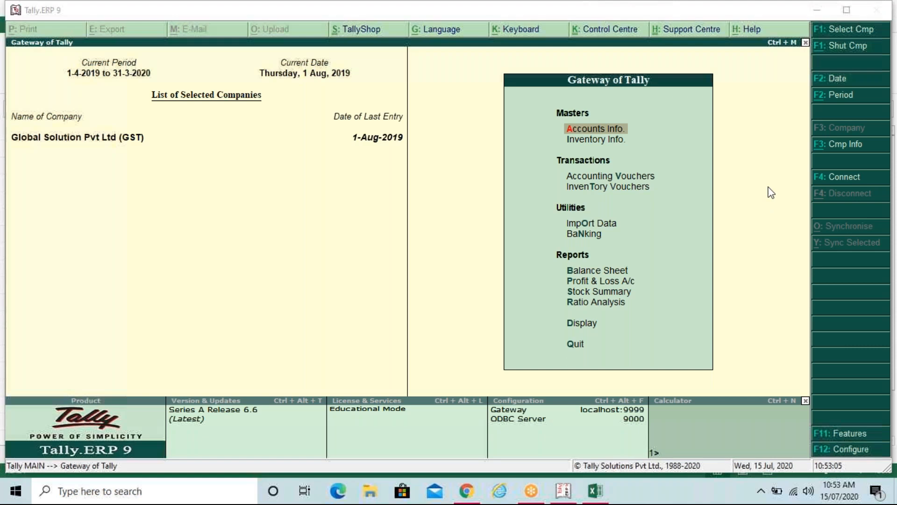
click(443, 242)
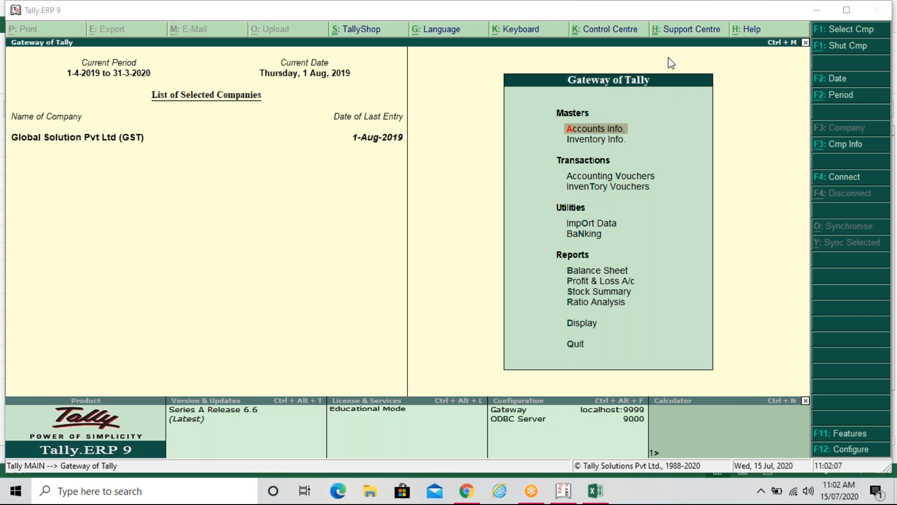
Bring the Tally.ERP 9 window with the Gateway of Tally to the front.
click(450, 236)
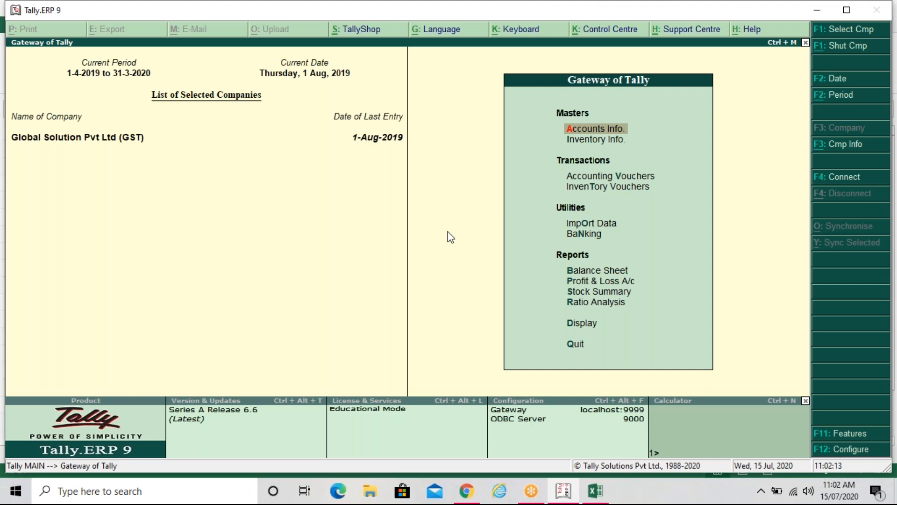
Create a new ledger named M/s Bharat Machineries under Sundry Creditors.
key(Return)
key(Down)
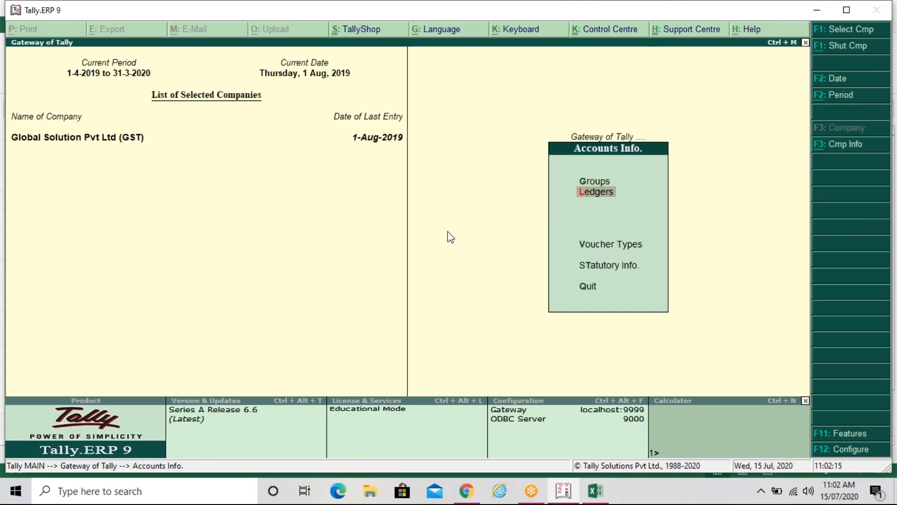
key(Return)
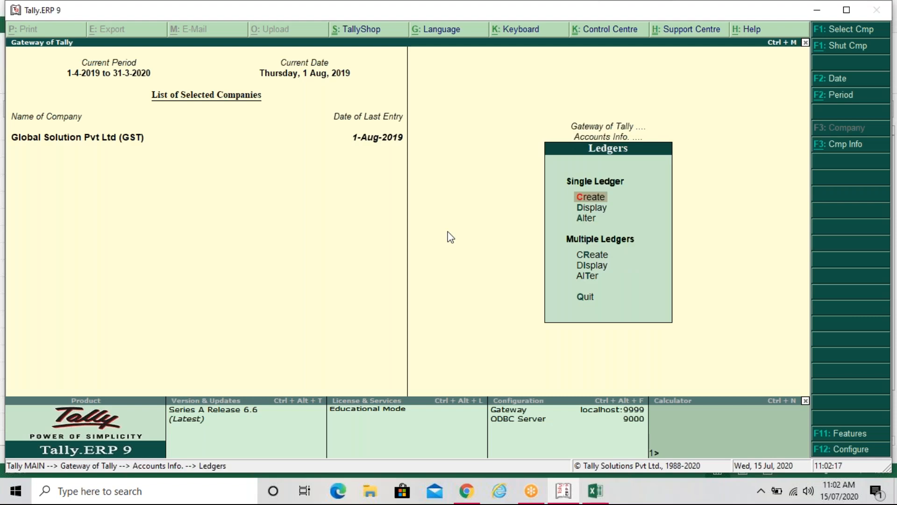
key(Return)
text(M)
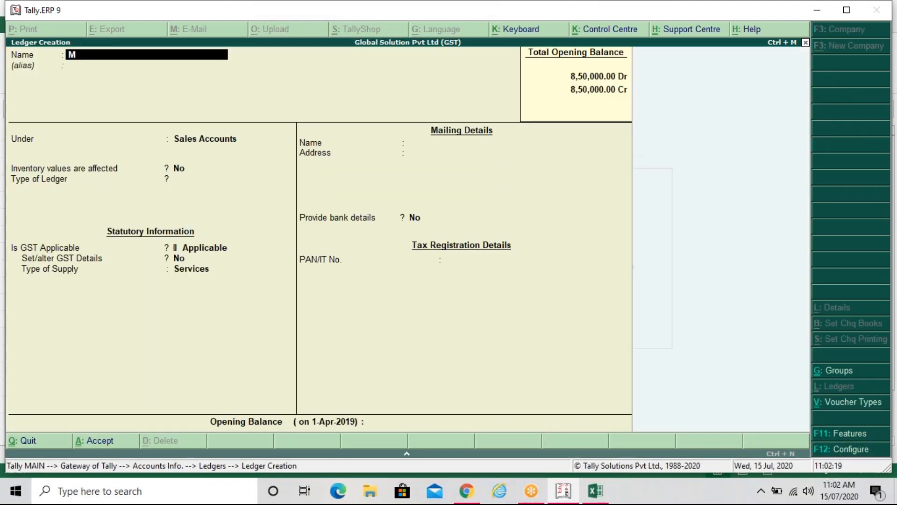
text(/s Bharat Machineries)
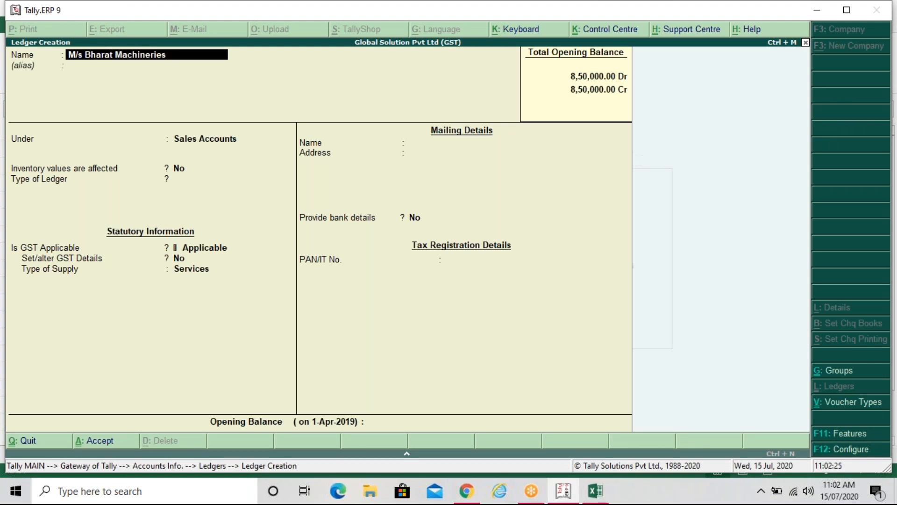
key(Return)
key(Return)
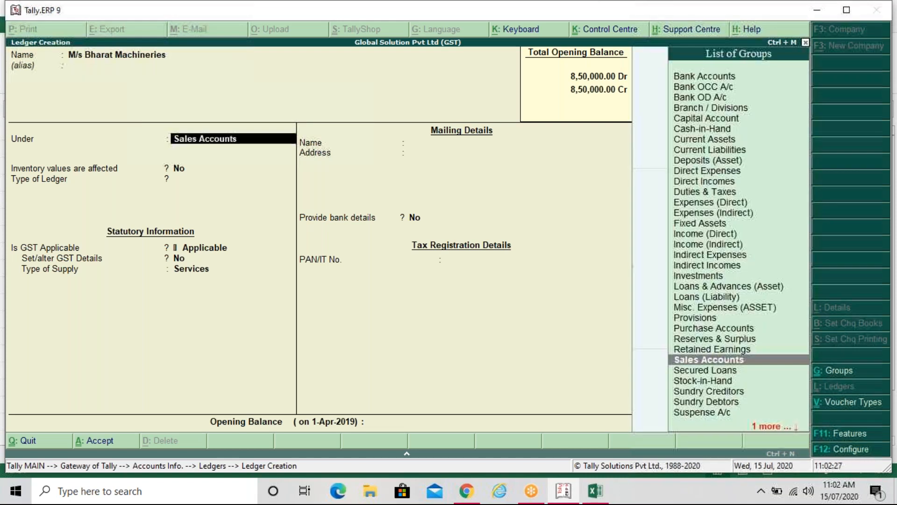
text(S)
key(Down)
key(Down)
key(Down)
key(Return)
key(Return)
key(Return)
key(Return)
key(Return)
Enter the supplier's West Bengal street address and pincode.
text(66 B B)
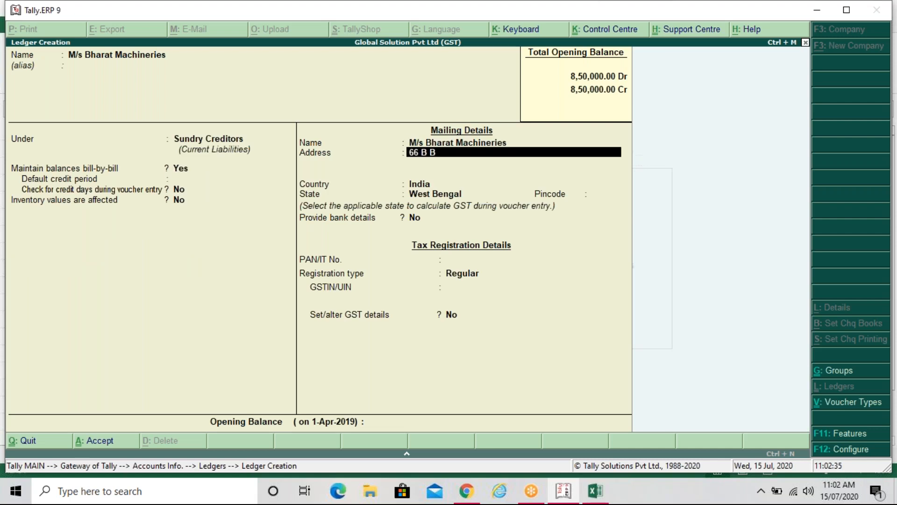
text( Gangly)
key(Return)
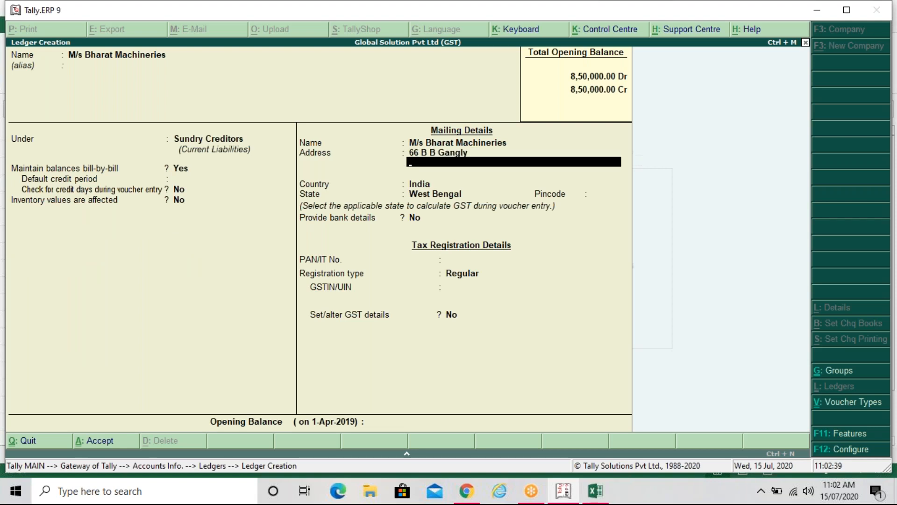
key(Return)
key(Return)
key(Return)
text(700001)
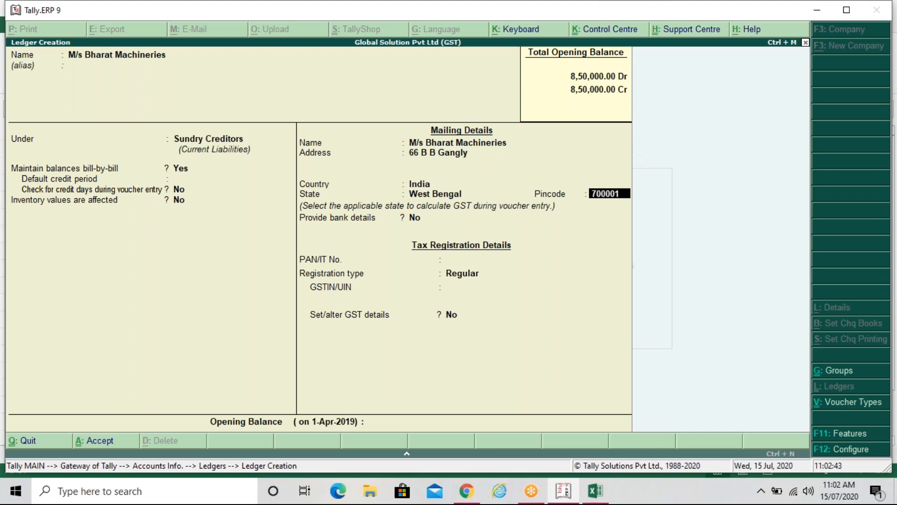
key(Return)
key(Return)
key(Return)
Enter the supplier's GSTIN, correct it after the warning, and finish the form.
text(19AA)
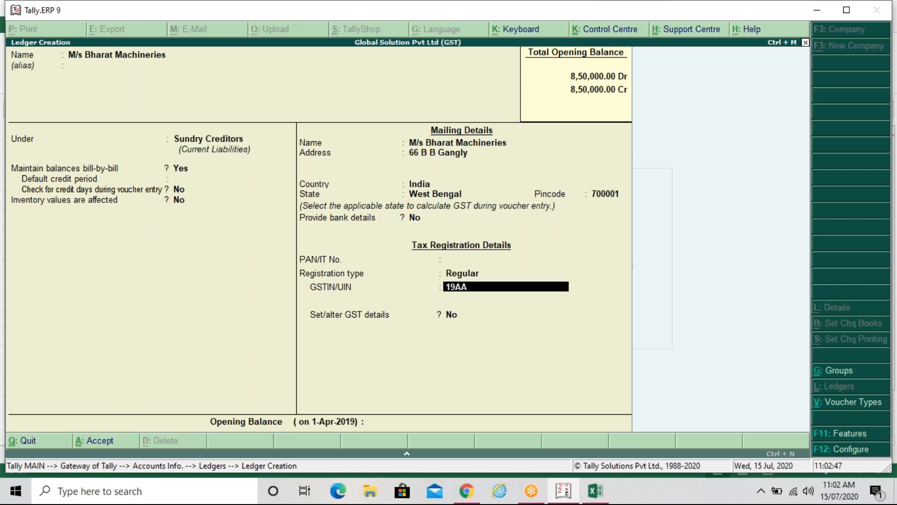
text(BCUI0017R1Z)
key(Return)
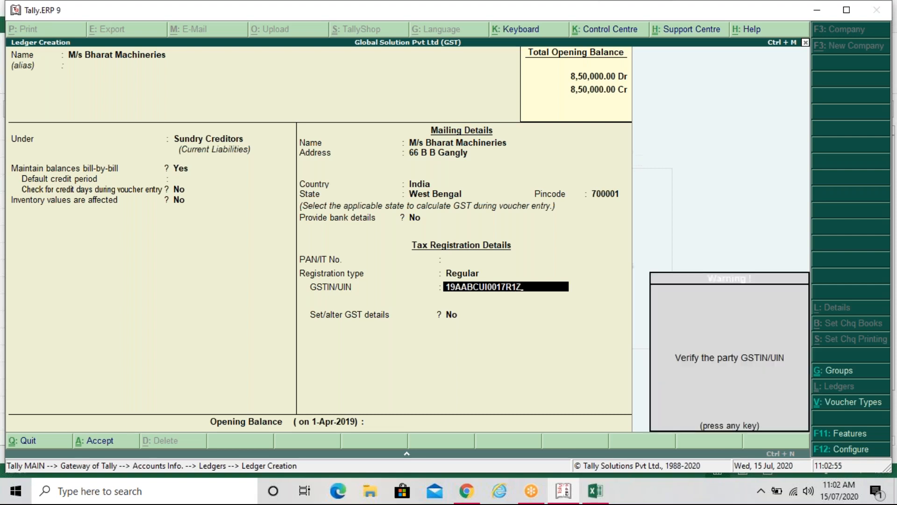
key(Return)
key(BackSpace)
text(19AABCI0017)
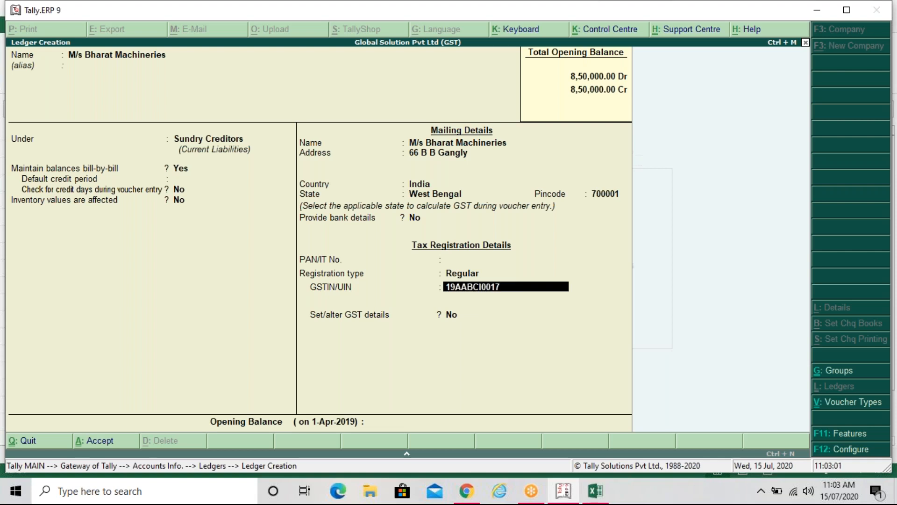
text(R1ZE)
key(Return)
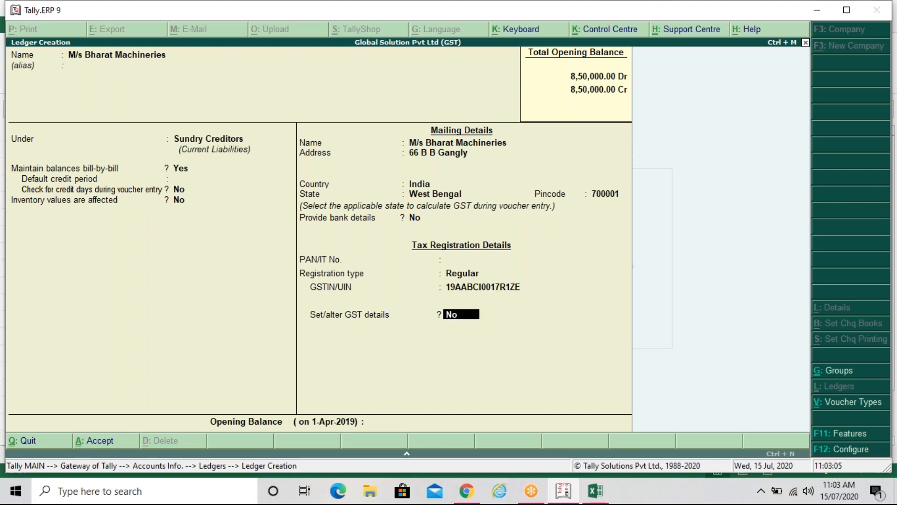
key(Return)
key(Return)
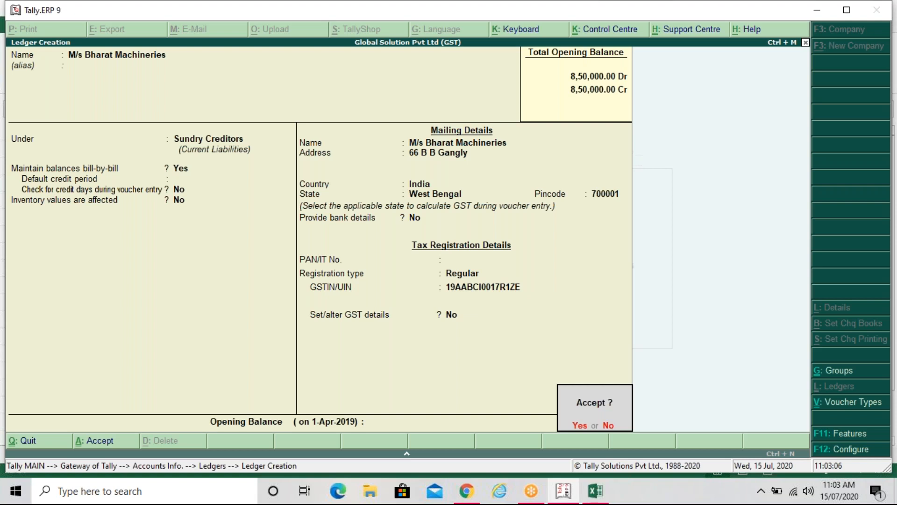
Save the Bharat Machineries ledger; create Machinery under Fixed Assets, GST applicable, GST details Yes.
key(Return)
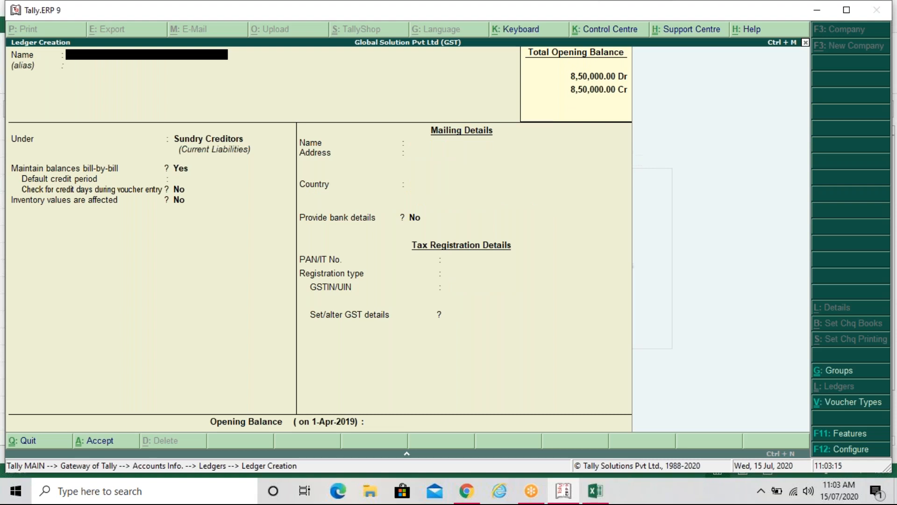
text(Machinery)
key(Return)
key(Return)
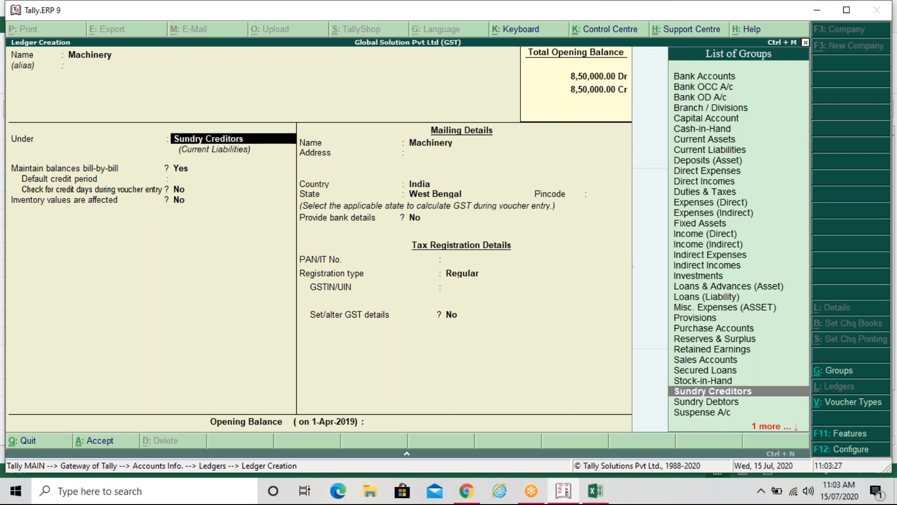
text(F)
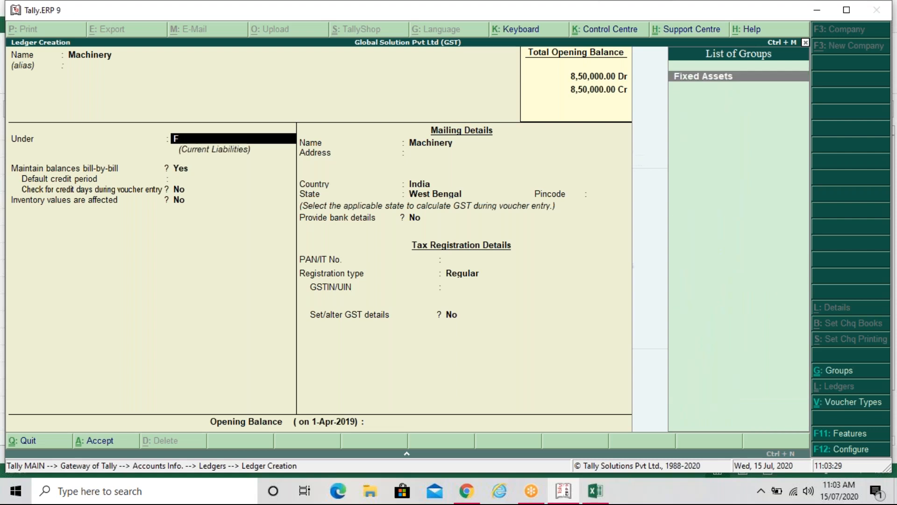
key(Return)
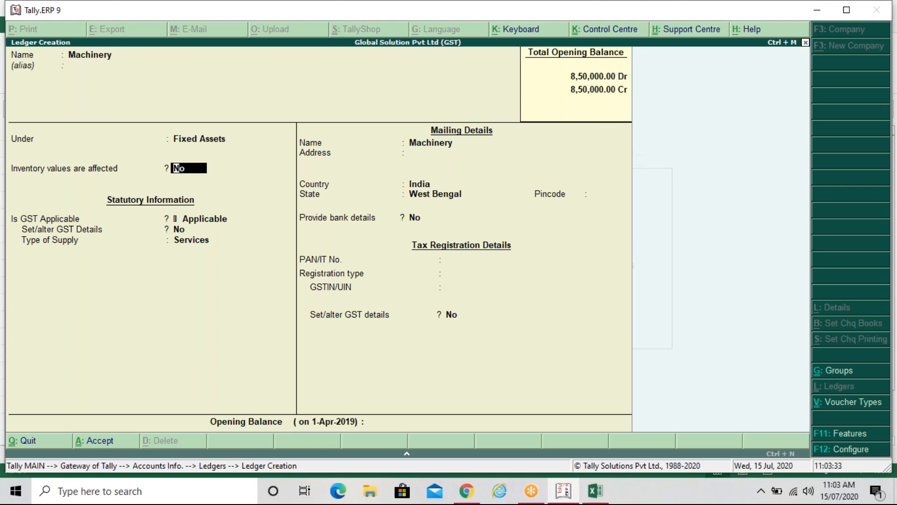
key(Return)
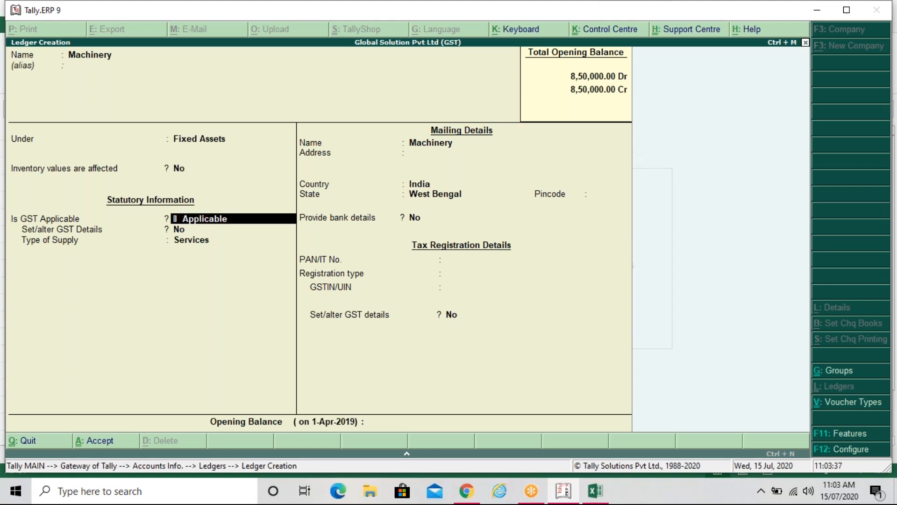
key(Return)
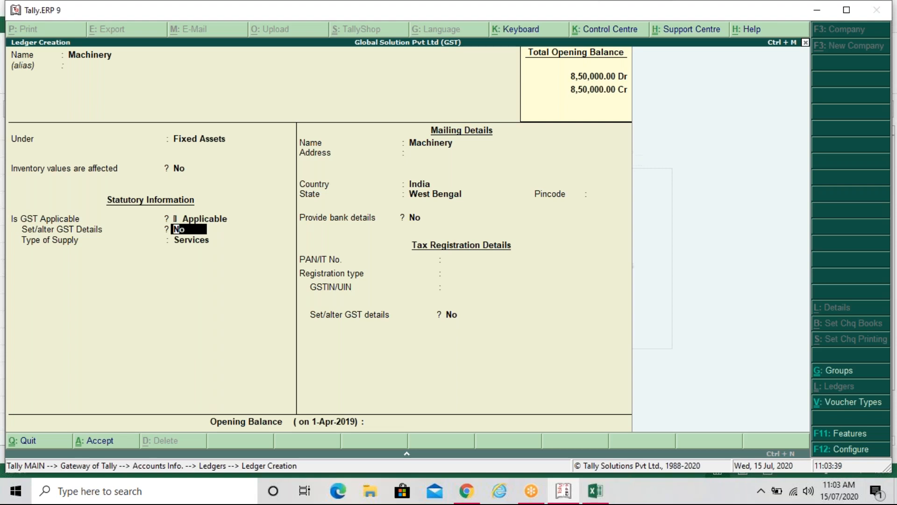
text(y)
Enter GST description Capital Goods and HSN/SAC code 5667 for Machinery.
key(Return)
key(Return)
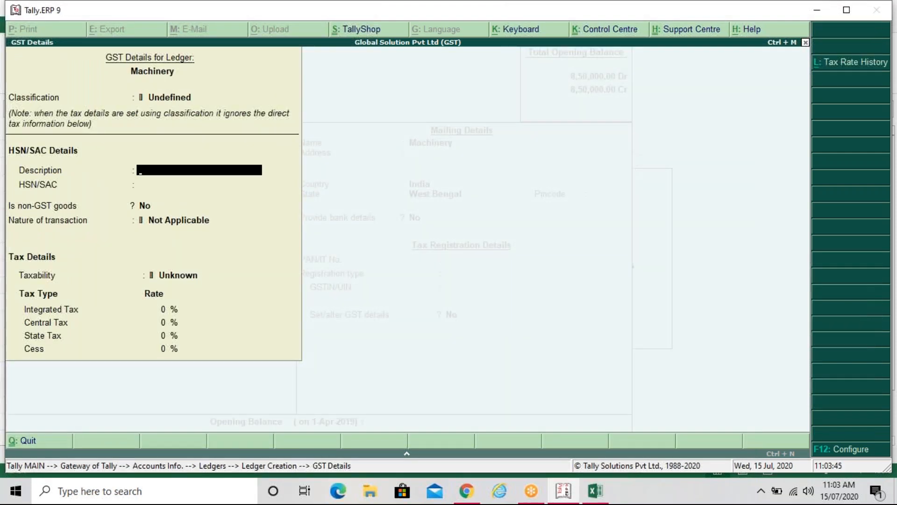
text(Capital Goods)
key(Return)
text(566765)
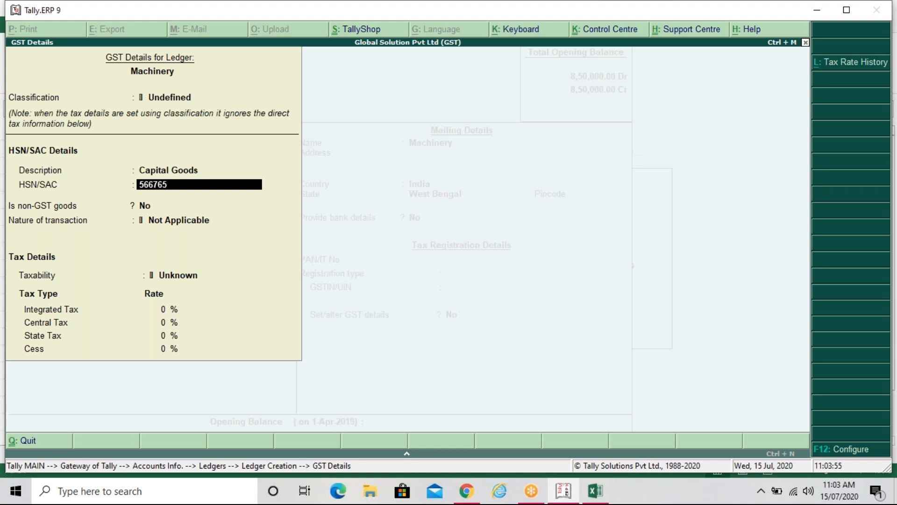
key(BackSpace)
key(BackSpace)
key(Return)
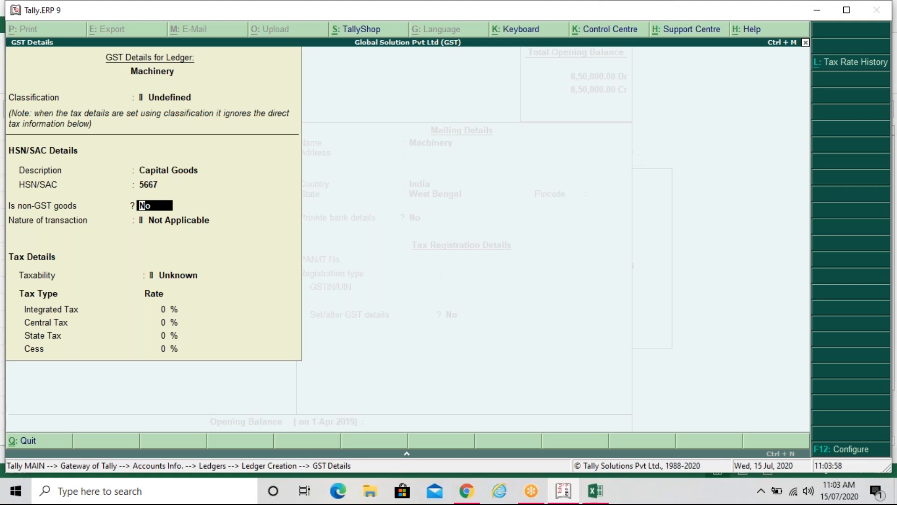
key(Return)
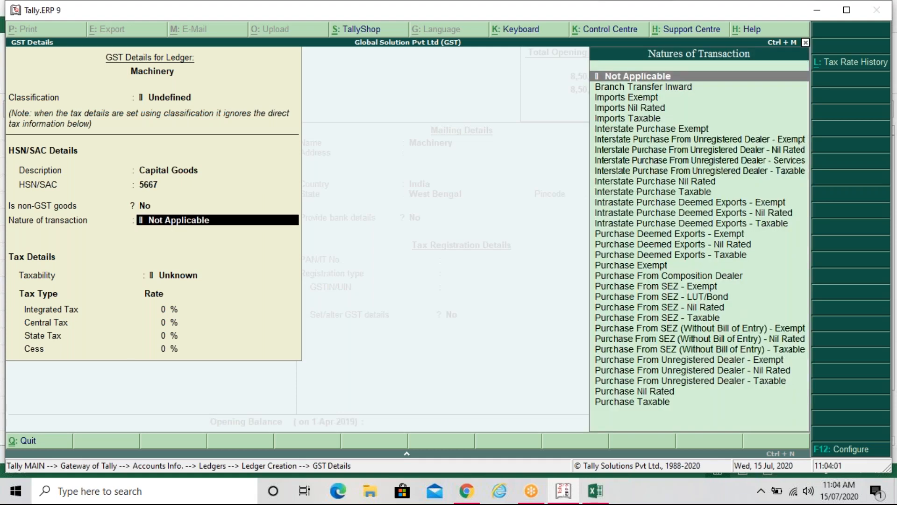
Set nature Purchase Taxable, goods type Capital Goods, and 12% integrated tax.
key(End)
key(Return)
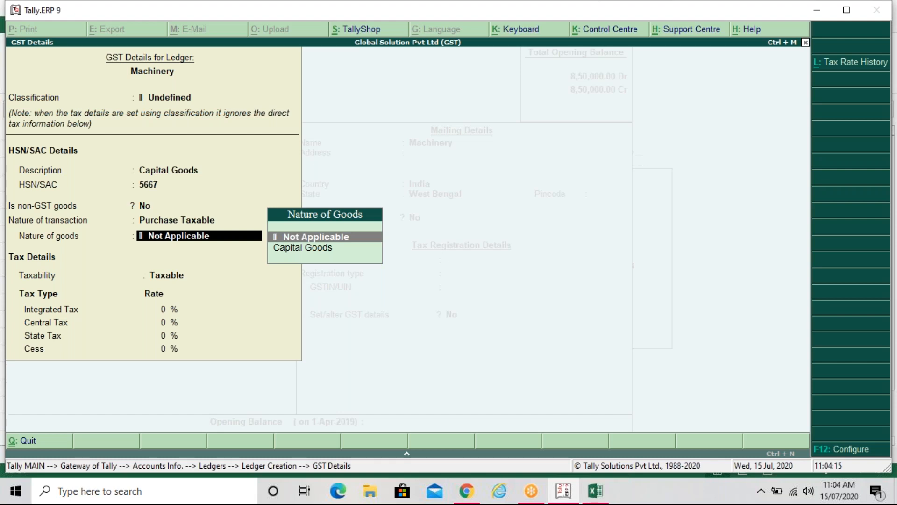
key(Down)
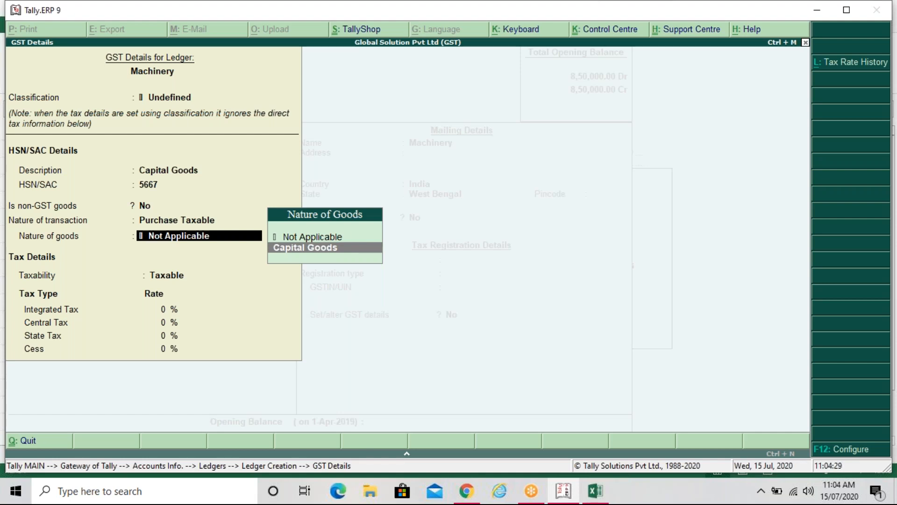
key(Return)
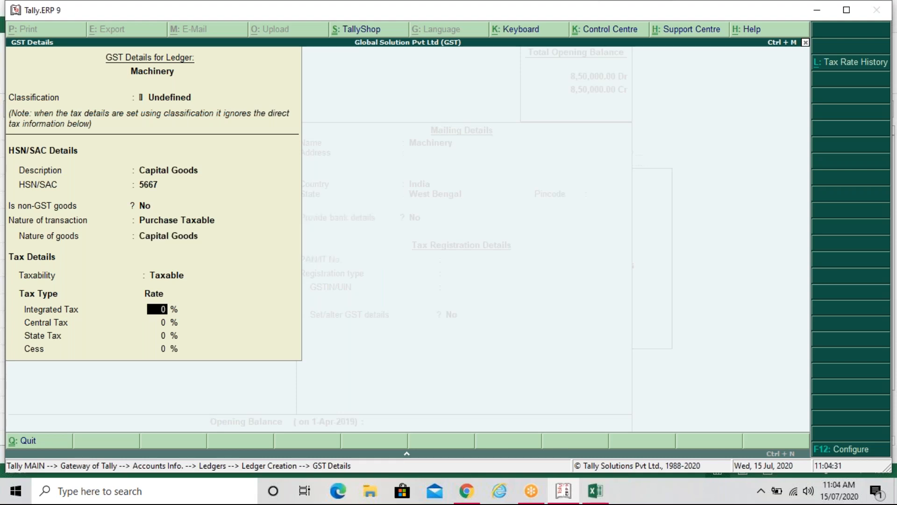
text(12)
key(Return)
key(Return)
key(Return)
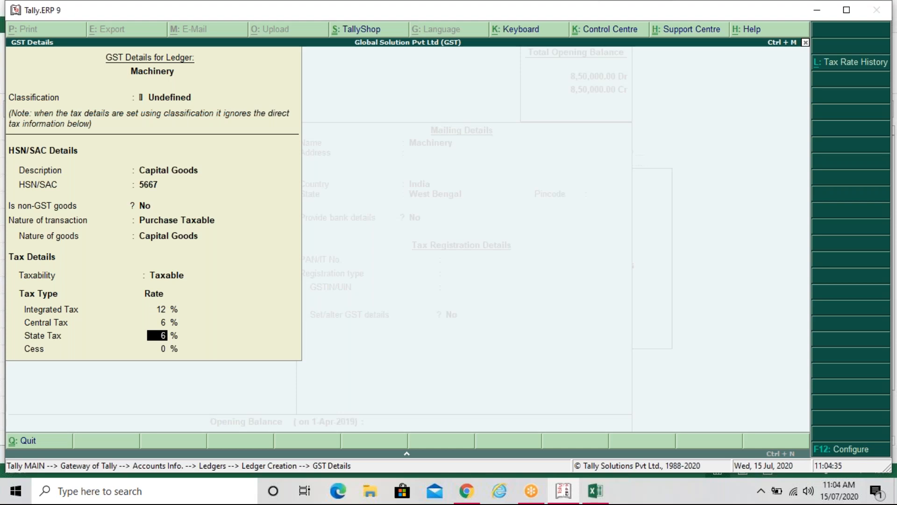
key(Return)
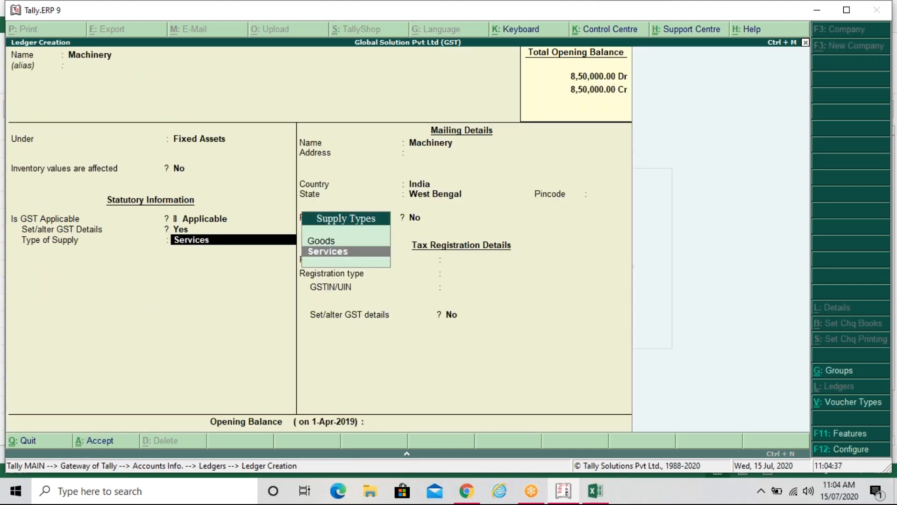
Set supply type to Goods, save the Machinery ledger, and return to the Gateway.
key(Up)
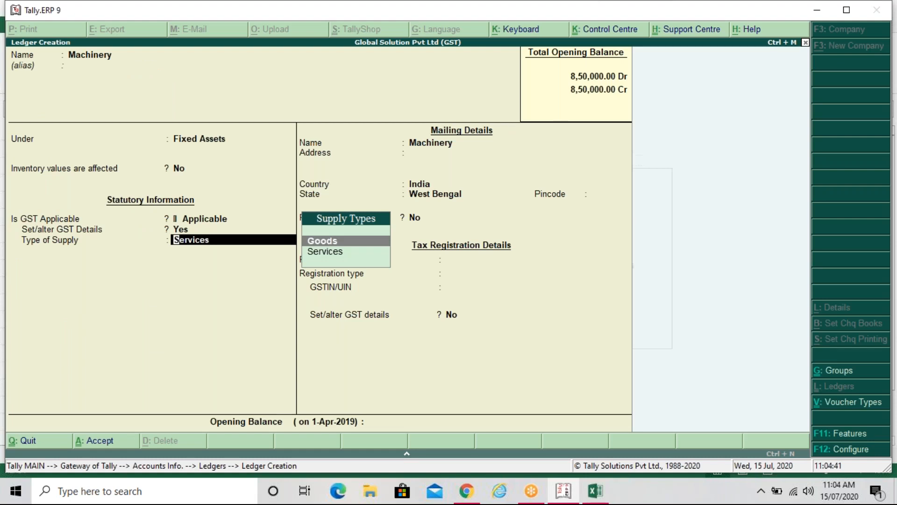
key(Return)
key(Return)
key(Return)
key(Return)
key(Return)
key(Return)
key(Return)
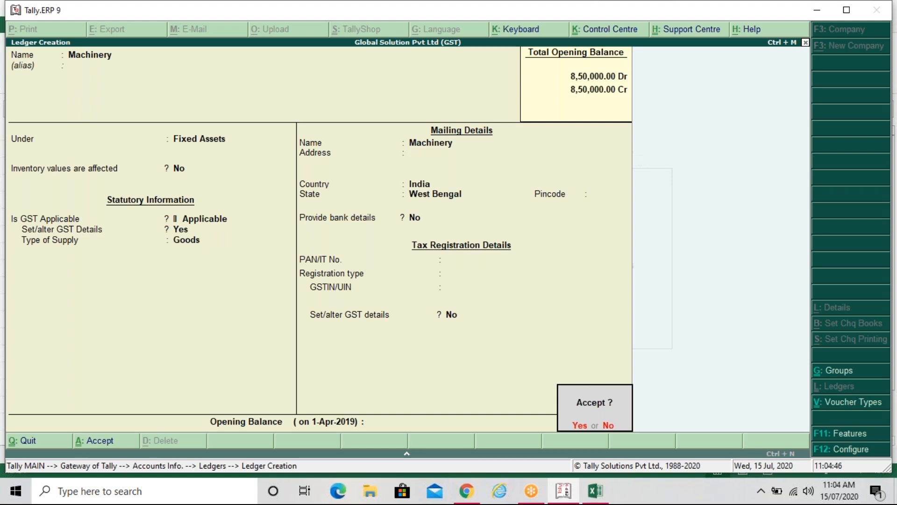
key(Return)
key(Escape)
key(Return)
key(Escape)
key(Down)
key(Down)
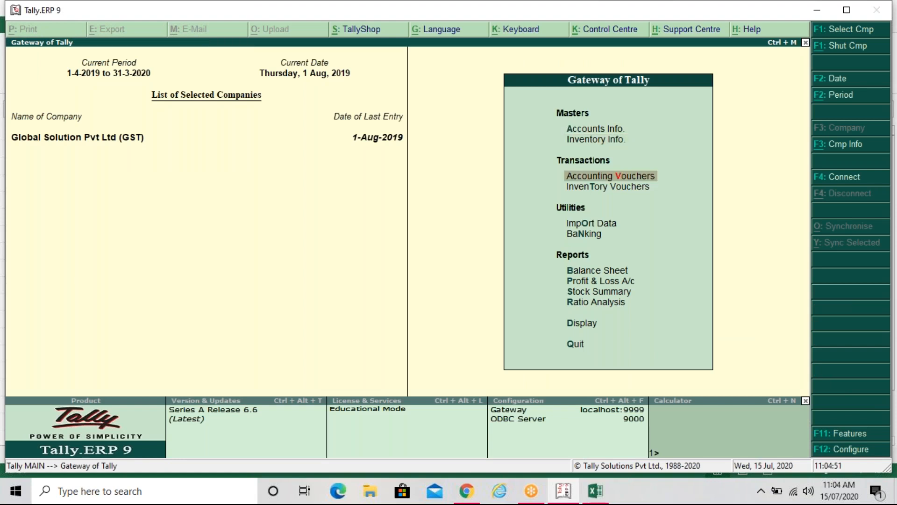
Open a Purchase voucher and toggle between accounting and item invoice layouts.
key(Return)
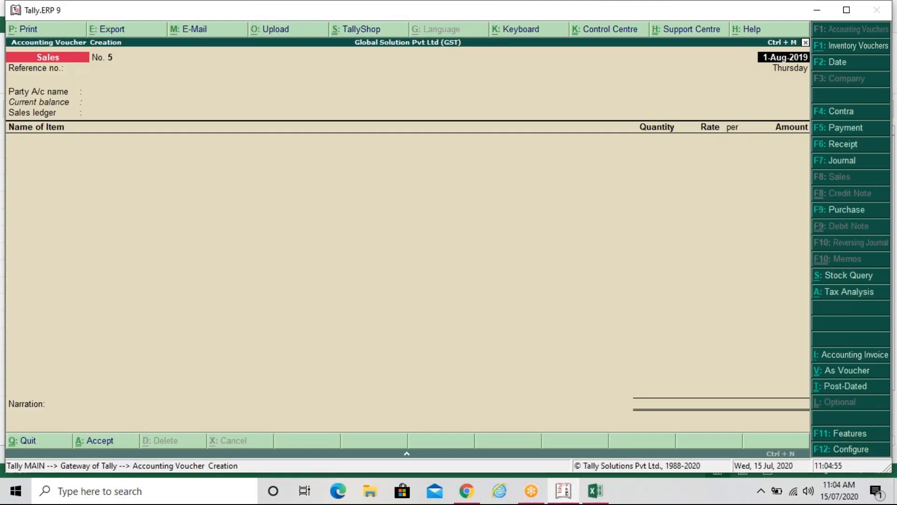
key(F9)
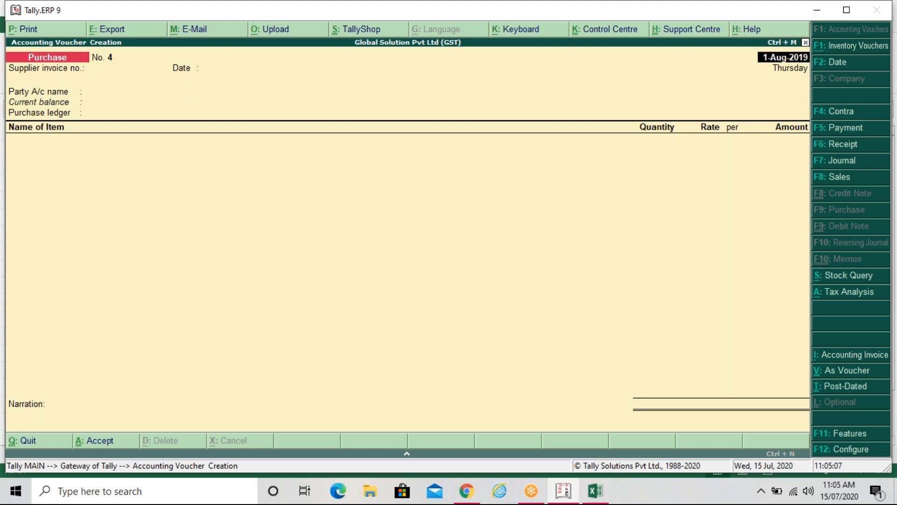
key(alt+i)
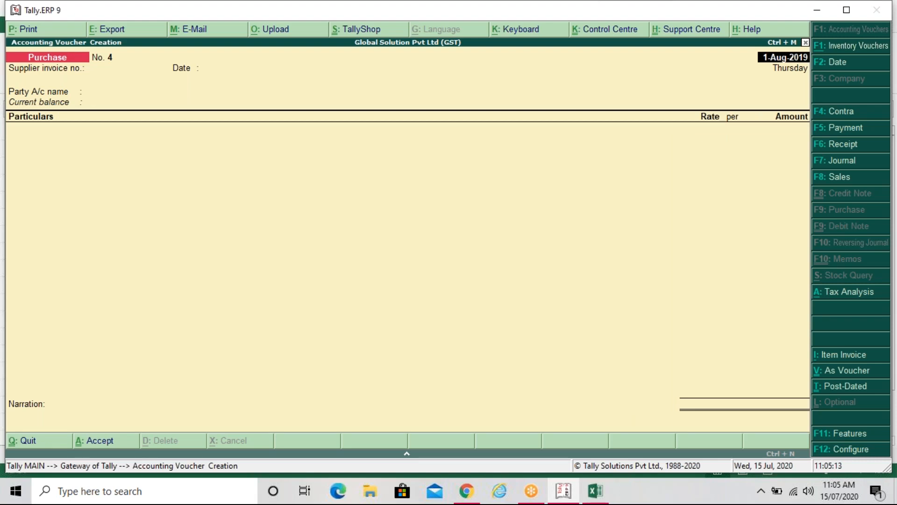
key(alt+i)
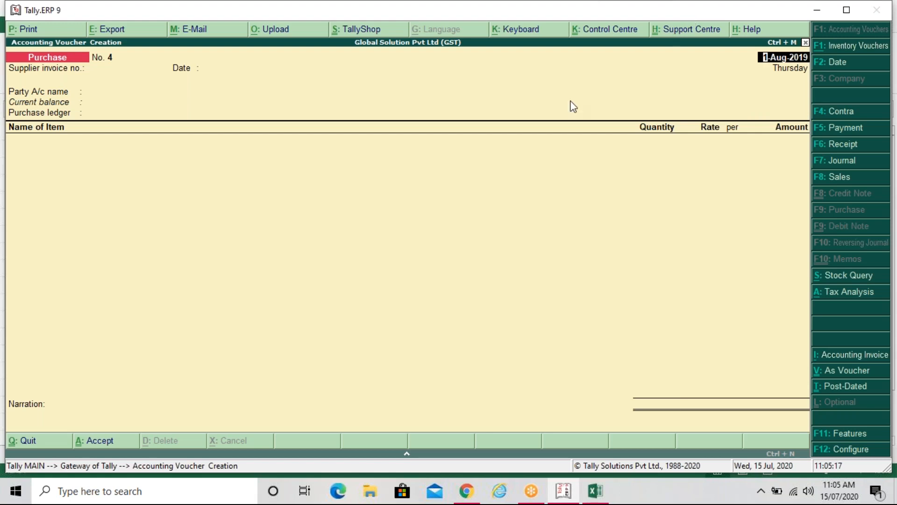
click(470, 225)
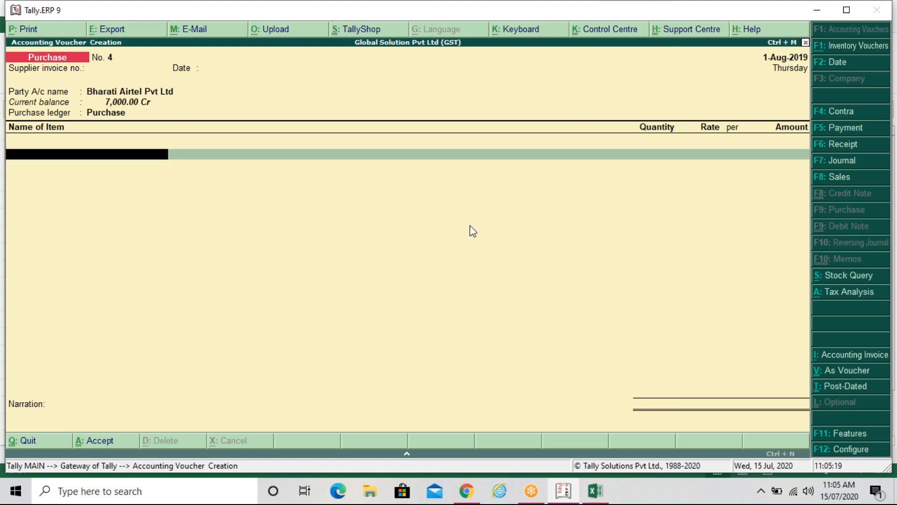
Reopen the Purchase voucher in the debit/credit voucher layout.
key(Escape)
key(Escape)
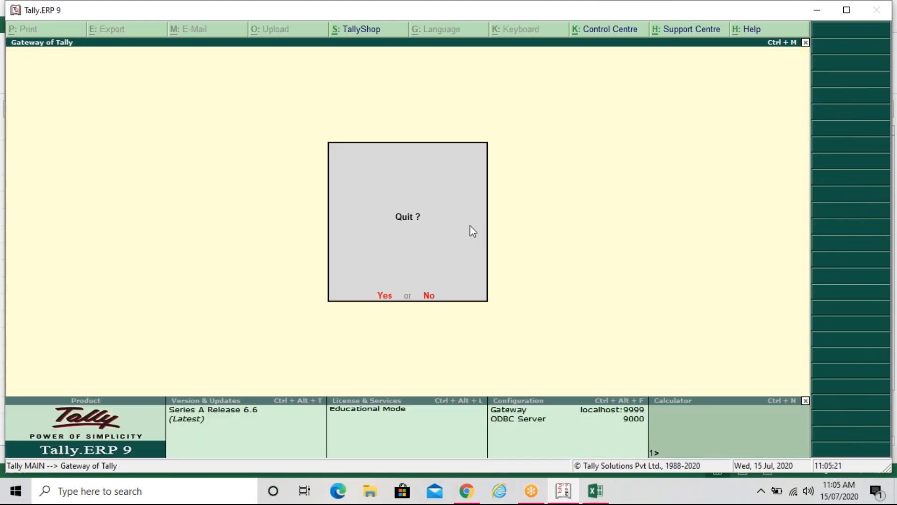
key(Escape)
key(Down)
key(Down)
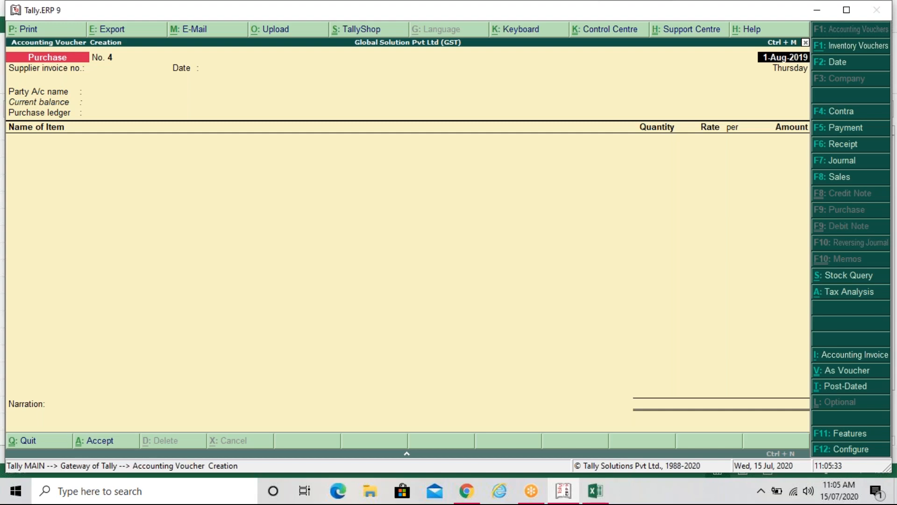
key(ctrl+v)
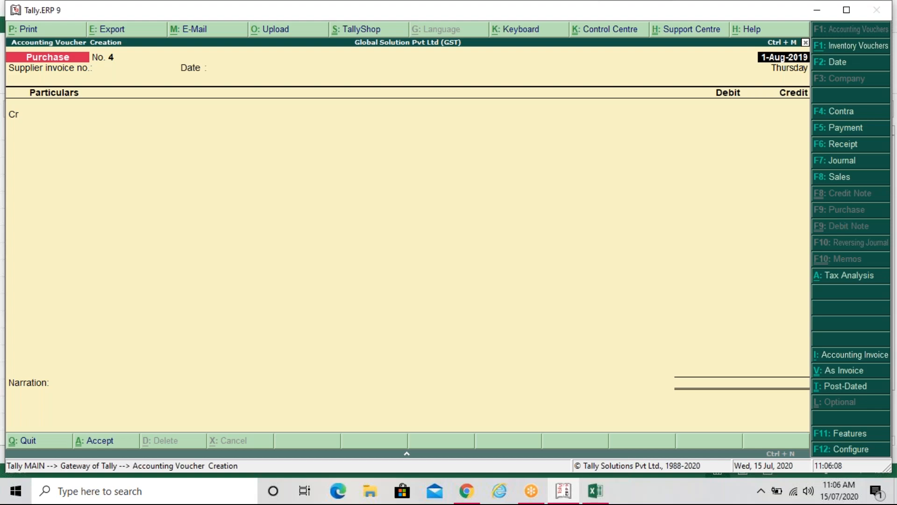
Date the voucher 1-Oct-2019, enter supplier invoice Inv/Asst/BM/003, and select M/s Bharat Machineries.
key(F2)
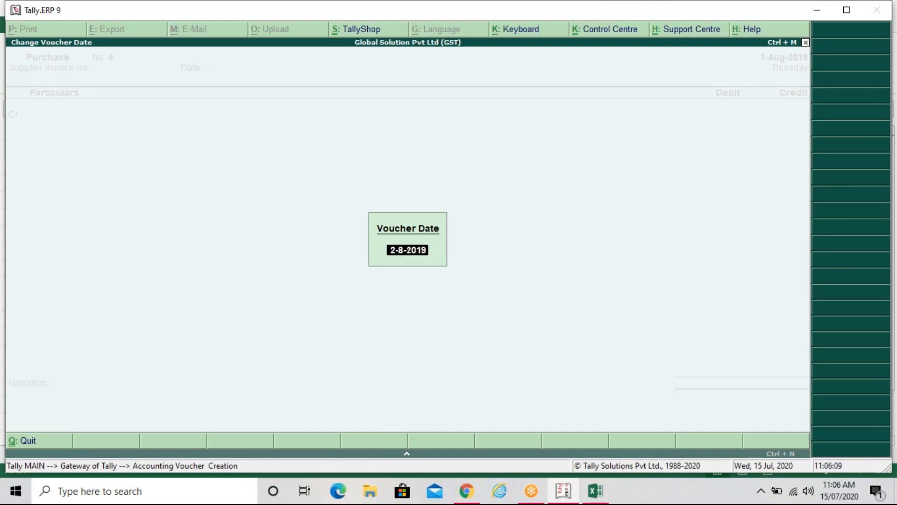
text(1-10)
key(Return)
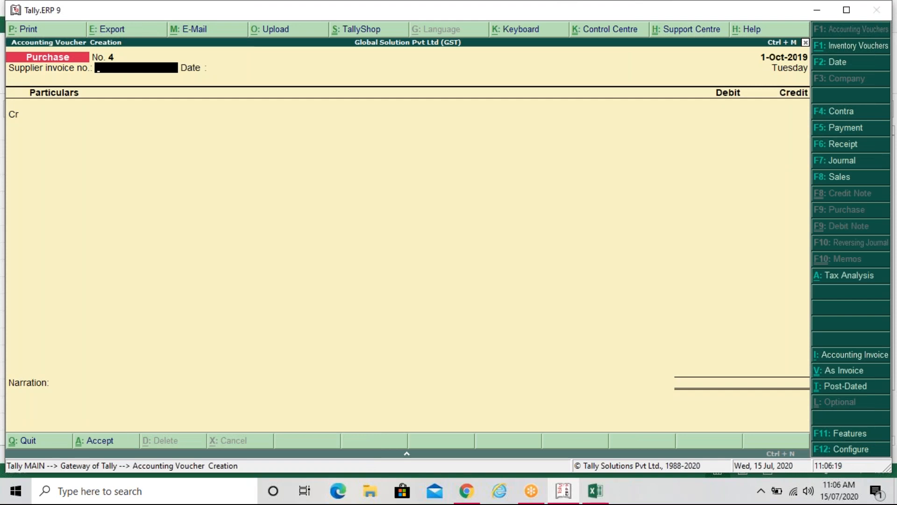
text(Inv/Asst/BM/003)
key(Return)
key(Return)
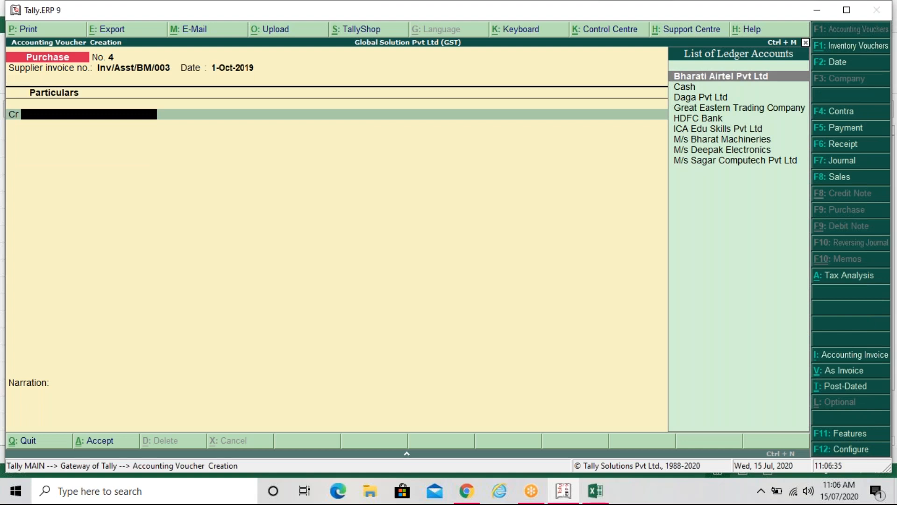
key(Down)
key(Down)
key(Down)
key(Down)
key(Down)
key(Down)
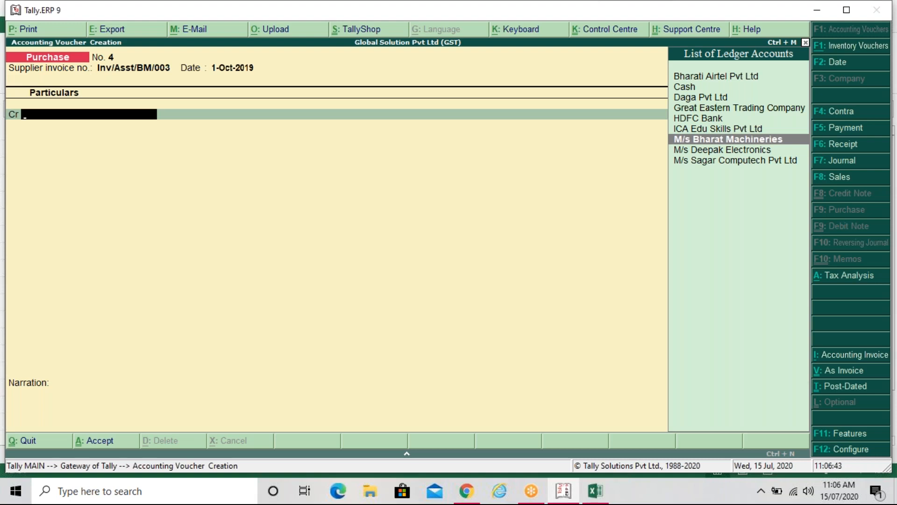
Credit M/s Bharat Machineries 1.00 under New Ref bill Inv/Asst/BM/003.
key(Return)
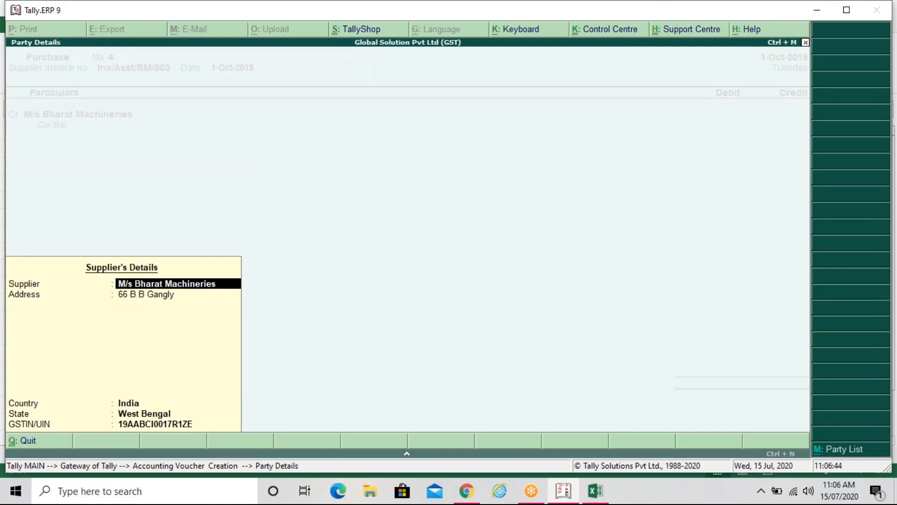
key(Return)
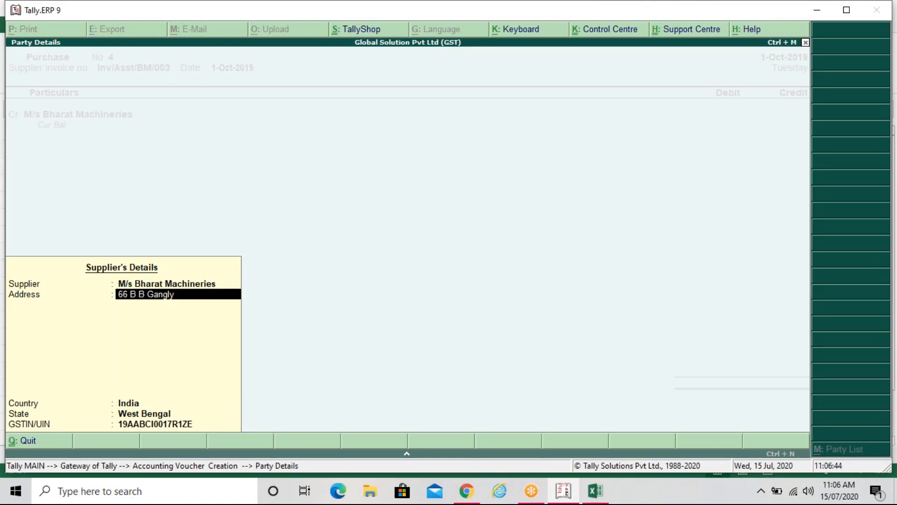
key(Return)
key(Return)
key(Return)
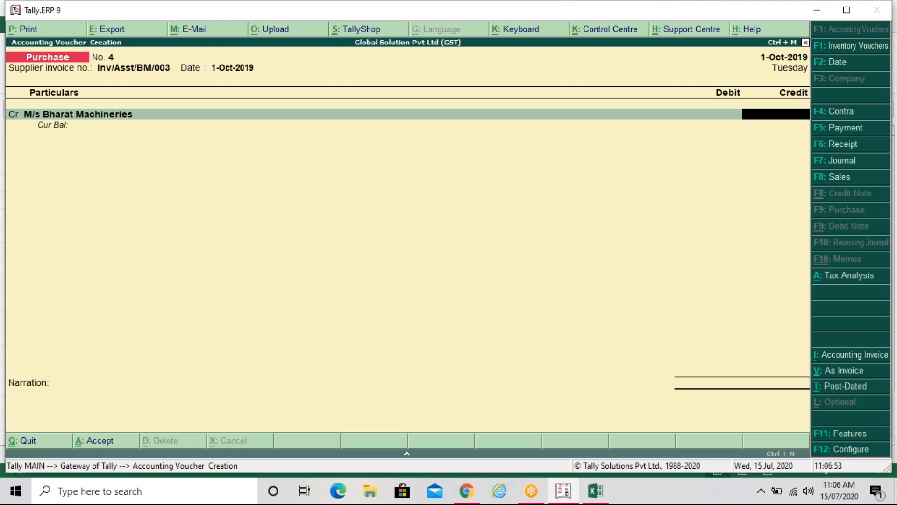
text(1)
key(Return)
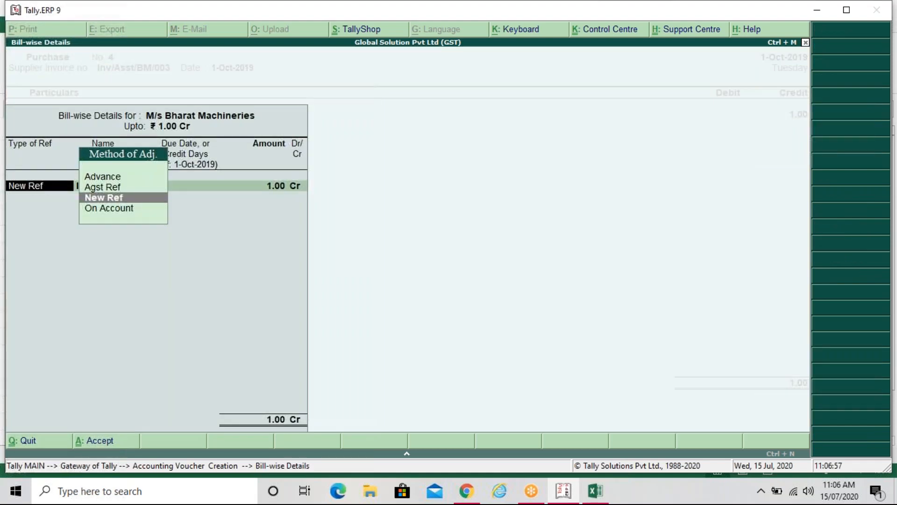
key(Return)
key(Return)
key(Return)
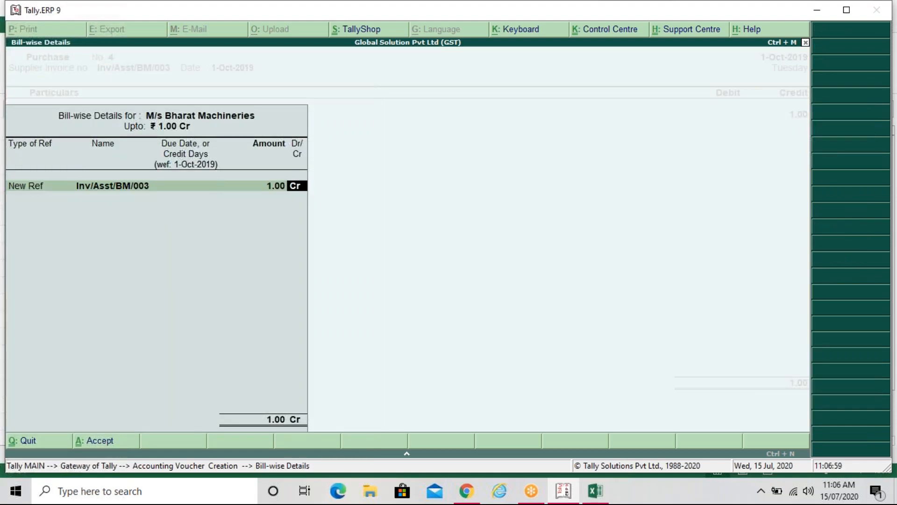
key(Return)
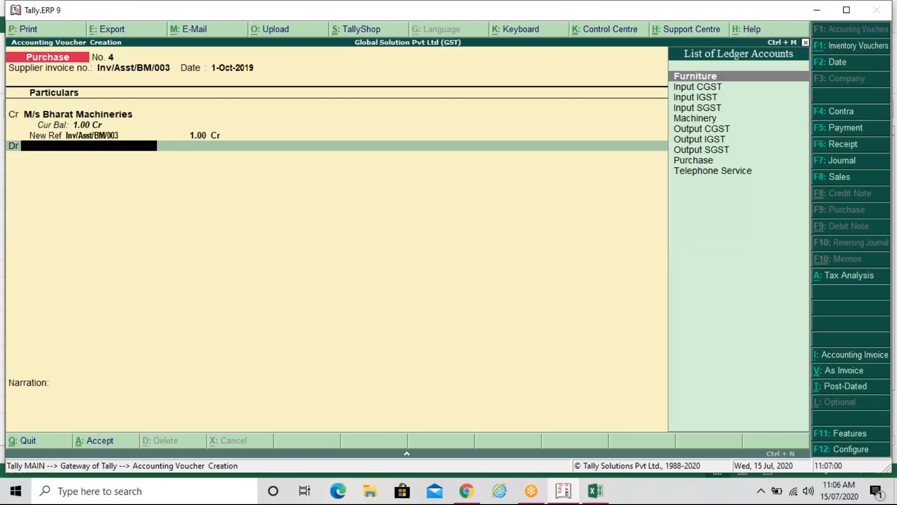
Debit Machinery 50,000 classified as Purchase Taxable.
key(Down)
key(Down)
key(Down)
key(Down)
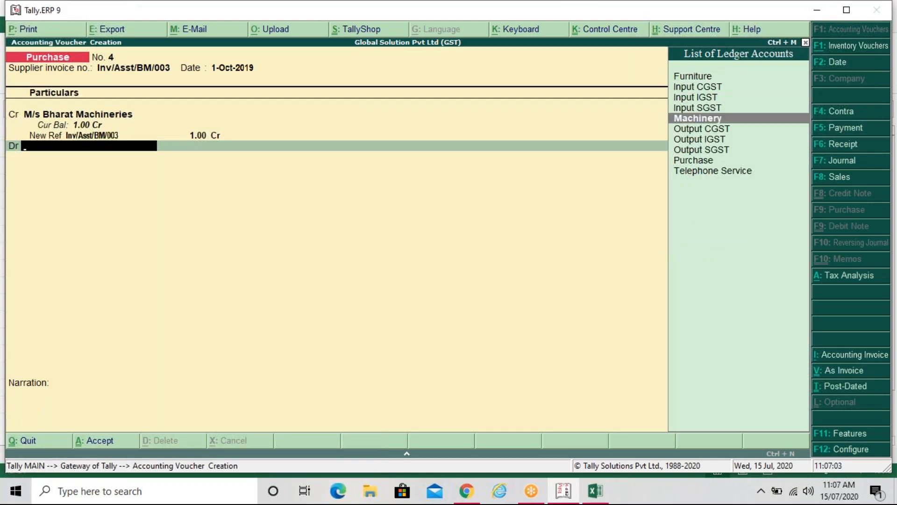
key(Return)
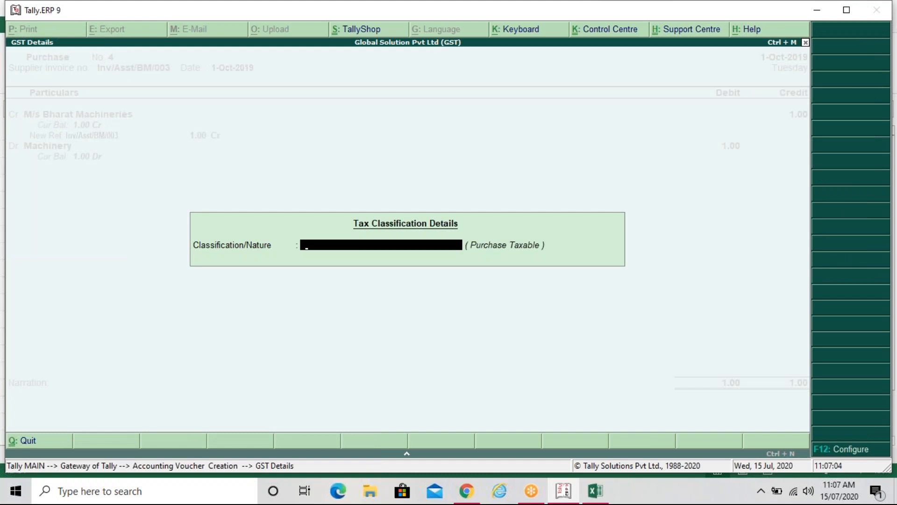
text(P)
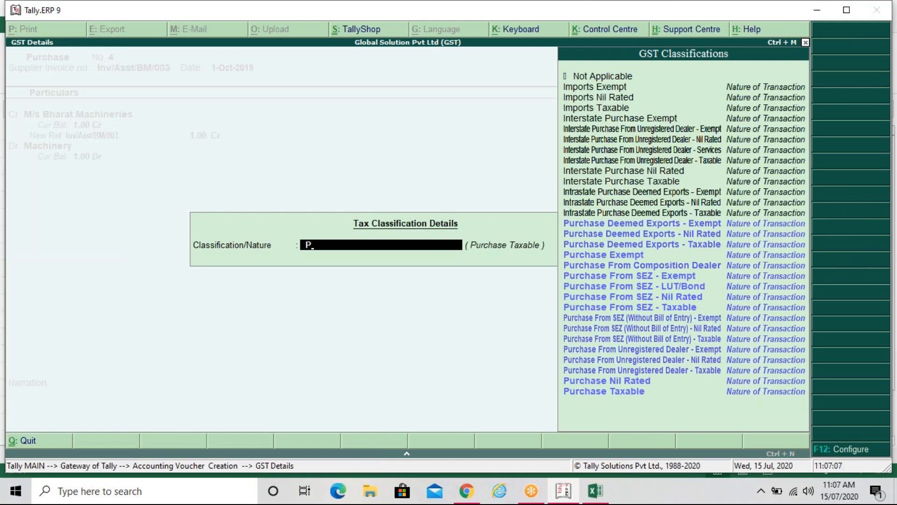
key(Return)
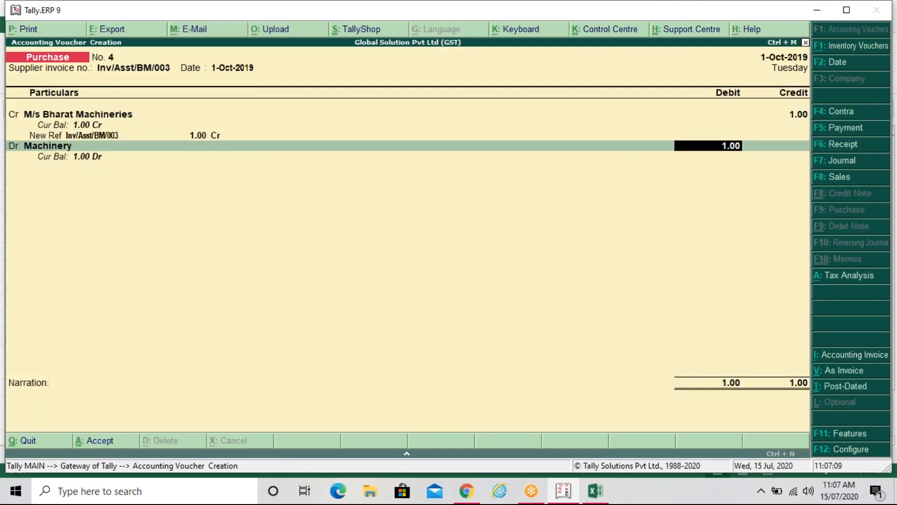
text(50000)
key(Return)
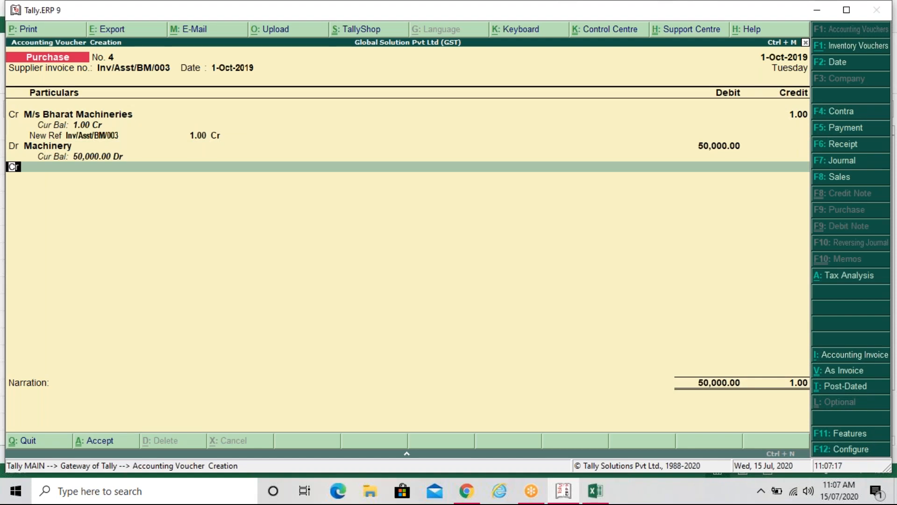
Add a debit line and choose Input CGST as its ledger.
text(d)
key(Return)
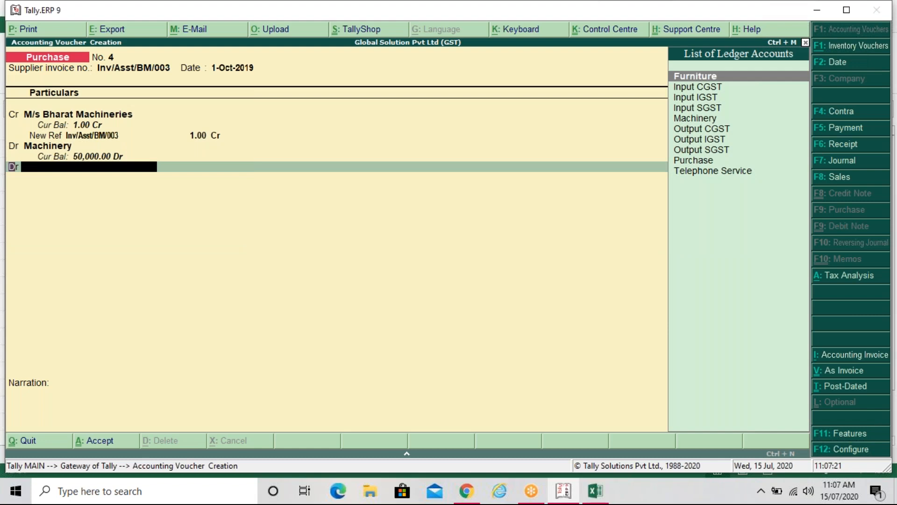
key(BackSpace)
key(Return)
key(Down)
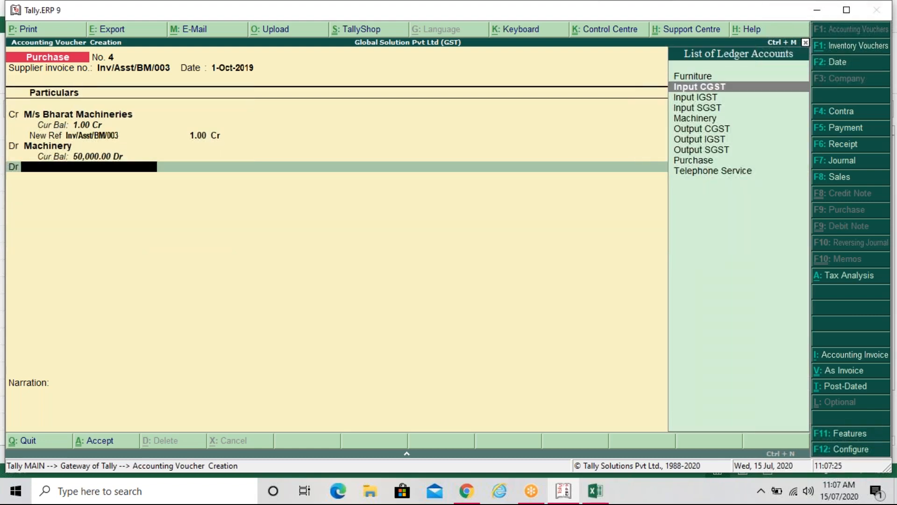
key(Return)
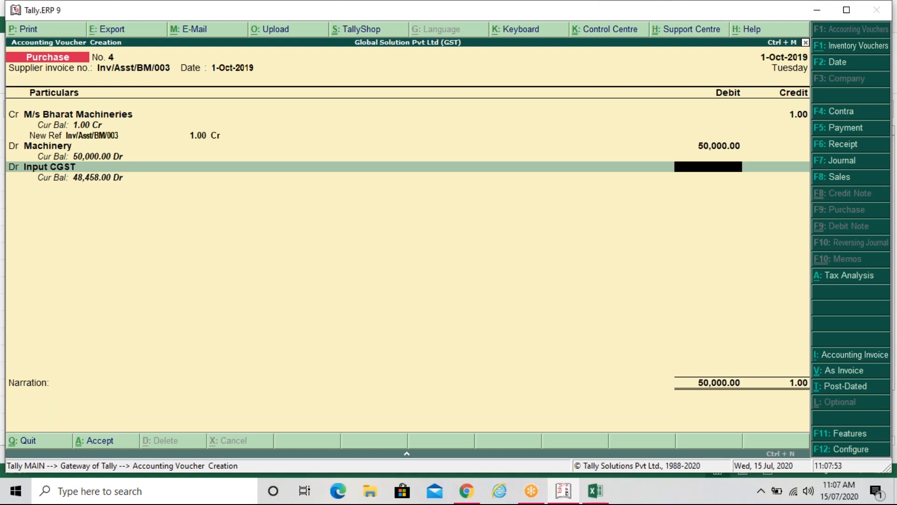
Calculate 6% of 50,000 and debit Input CGST 3,000.
key(ctrl+n)
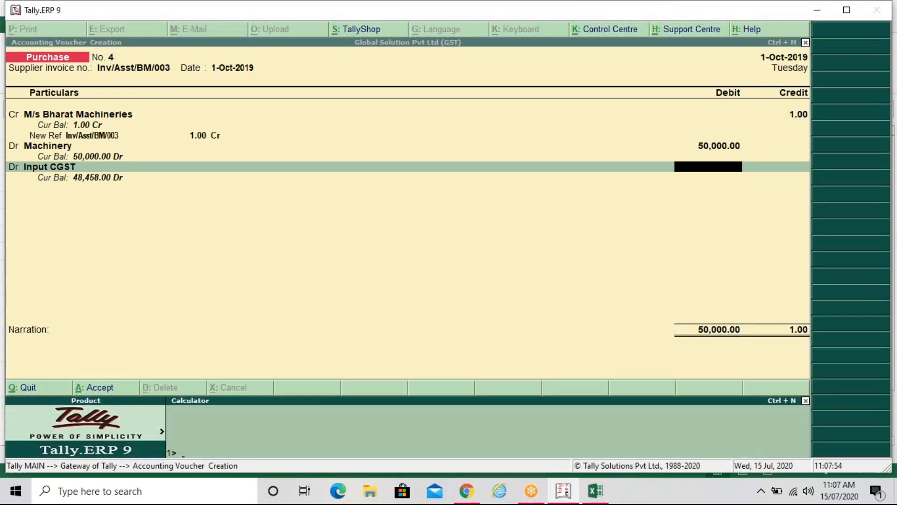
text(50000*6%)
key(Return)
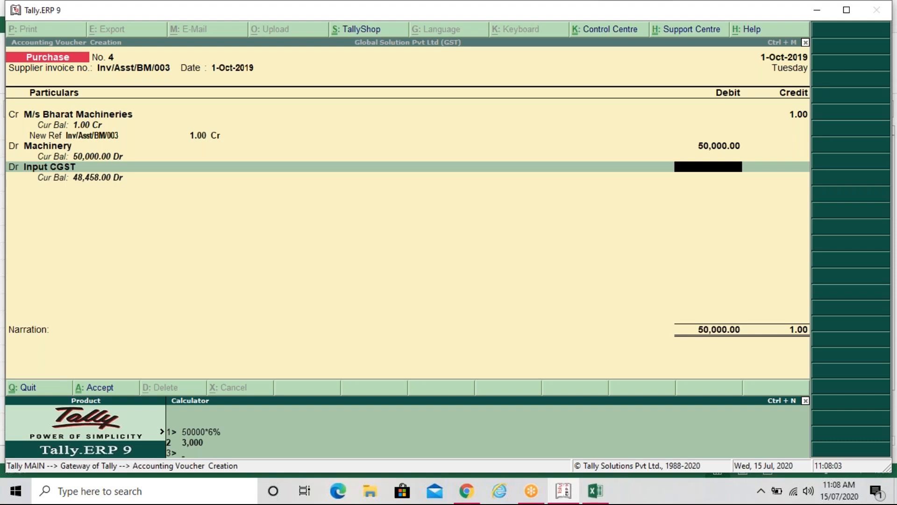
key(ctrl+n)
text(3000)
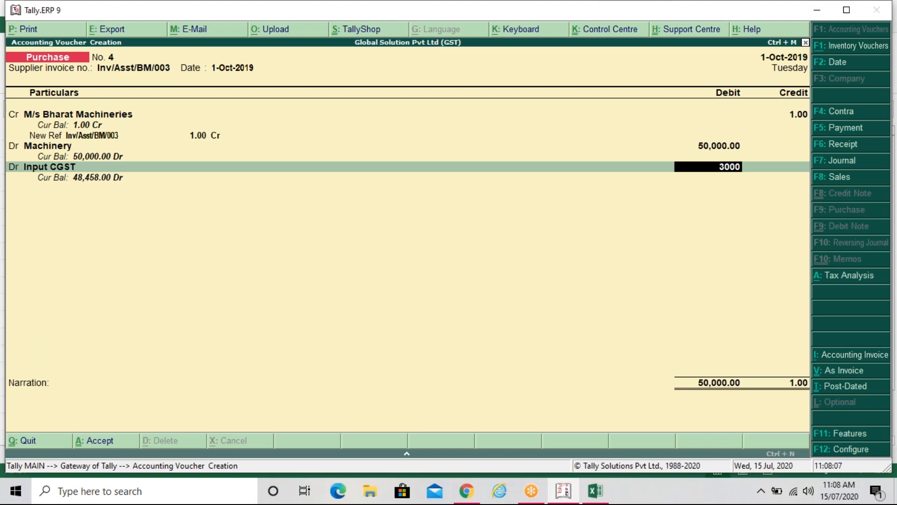
key(Return)
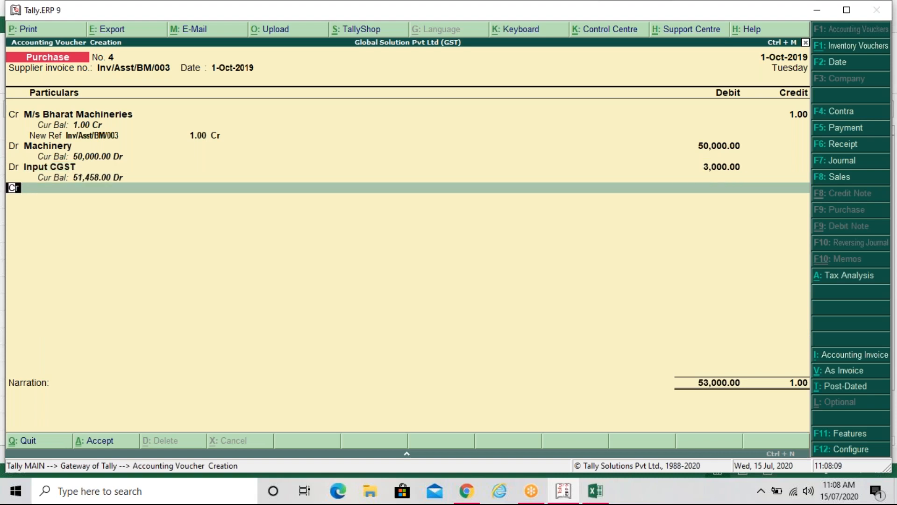
Add a debit line for Input SGST of 3,000.
text(d)
key(Return)
key(Down)
key(Down)
key(Down)
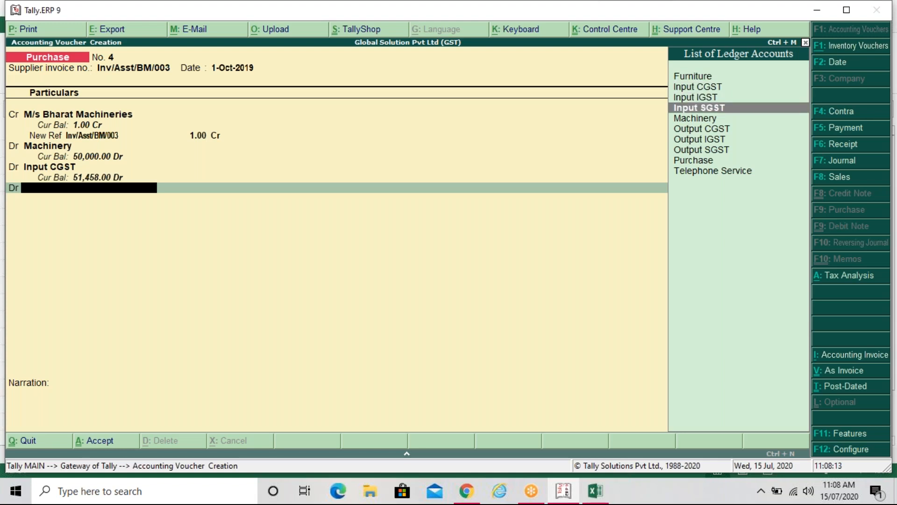
key(Return)
text(3000)
key(Return)
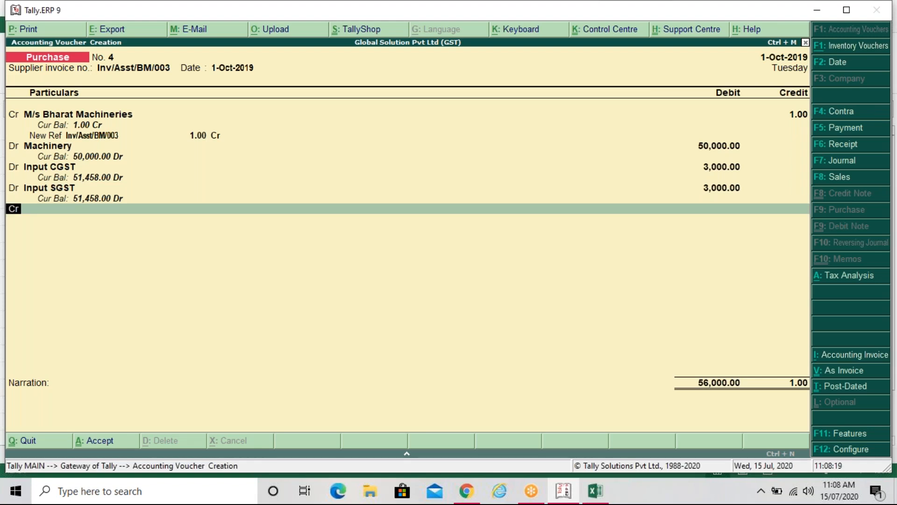
key(BackSpace)
key(BackSpace)
key(BackSpace)
key(BackSpace)
key(BackSpace)
key(BackSpace)
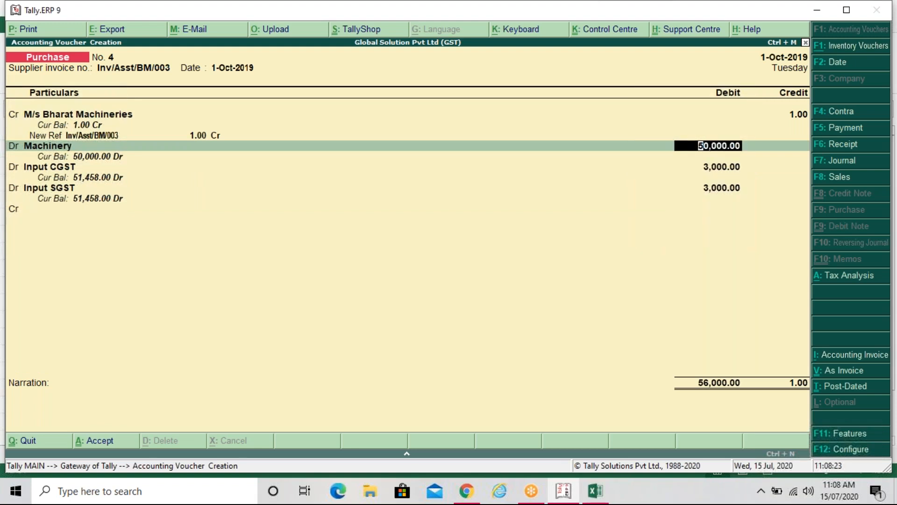
Set M/s Bharat Machineries' credit to 56,000 as New Ref Inv/Asst/BM/003, balancing debits and credits.
key(Return)
key(Return)
key(Return)
key(Return)
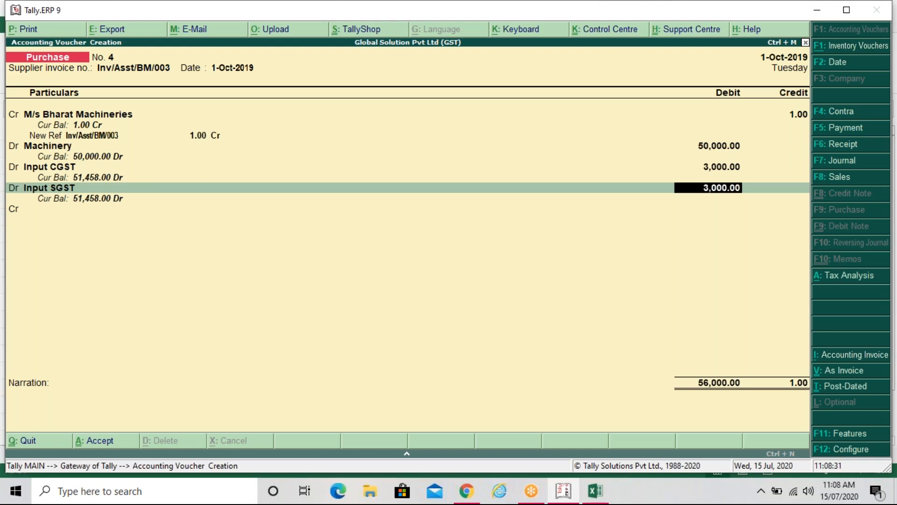
key(Up)
key(Up)
key(Up)
key(Up)
key(Up)
key(Up)
key(Up)
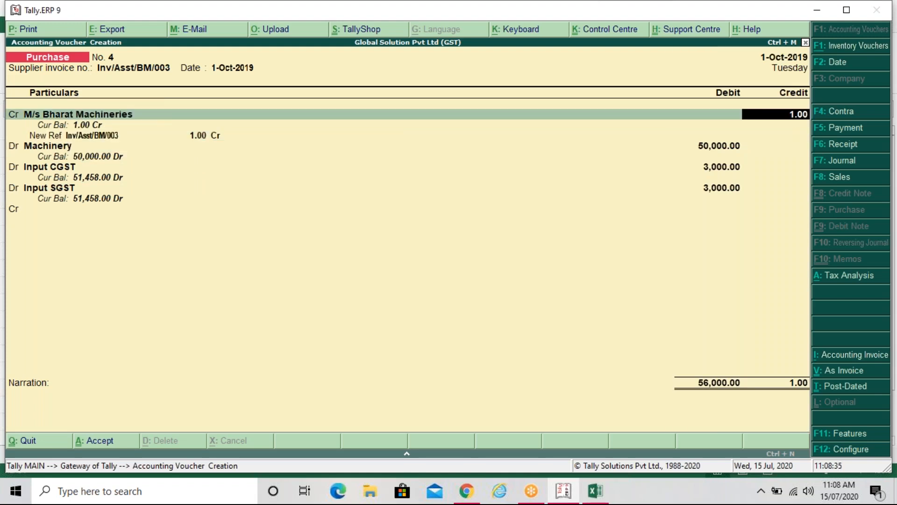
text(56000)
key(Return)
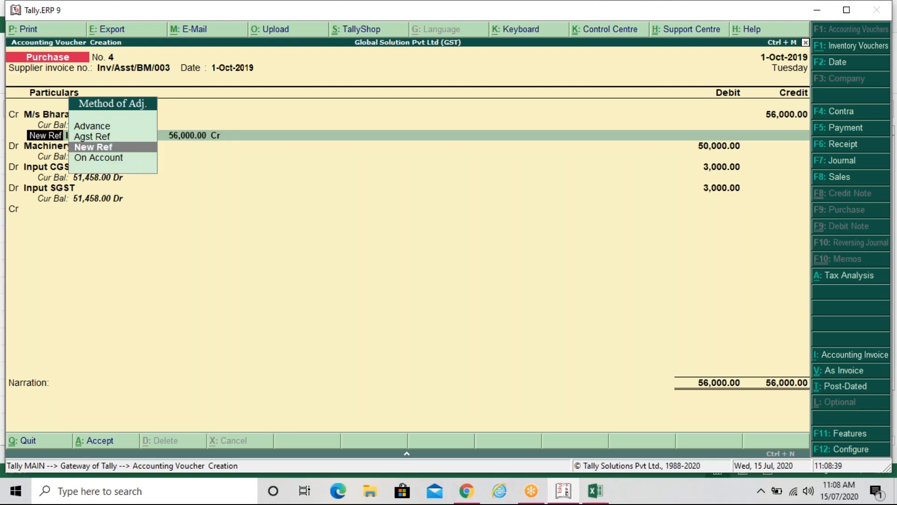
key(Return)
key(Return)
key(Return)
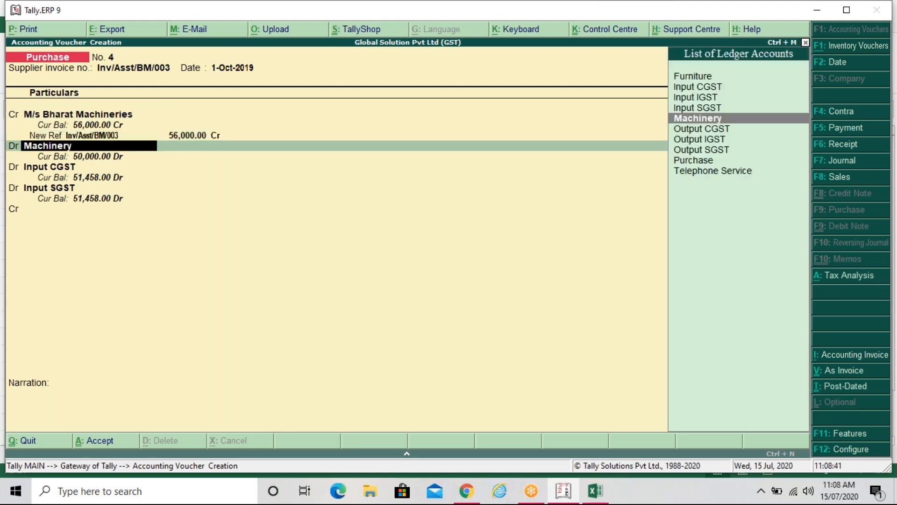
key(Return)
key(Return)
key(Return)
key(Return)
key(Return)
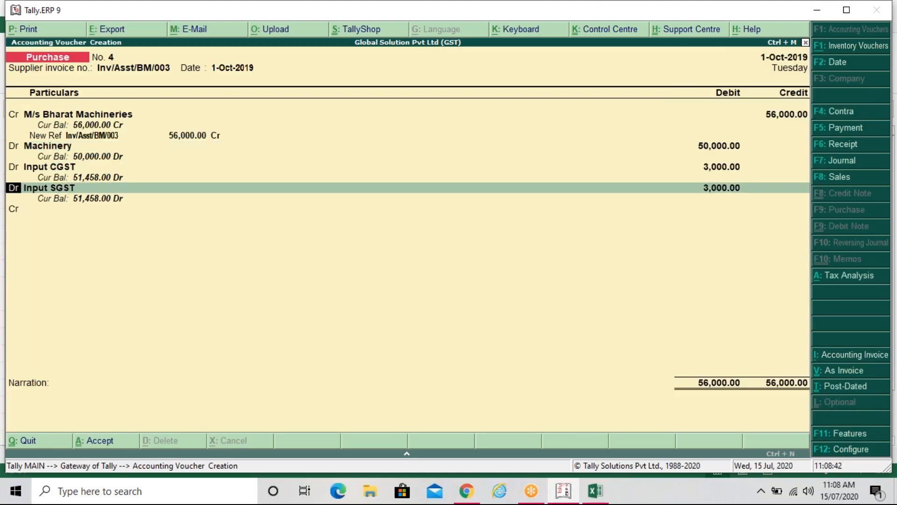
key(Return)
key(Return)
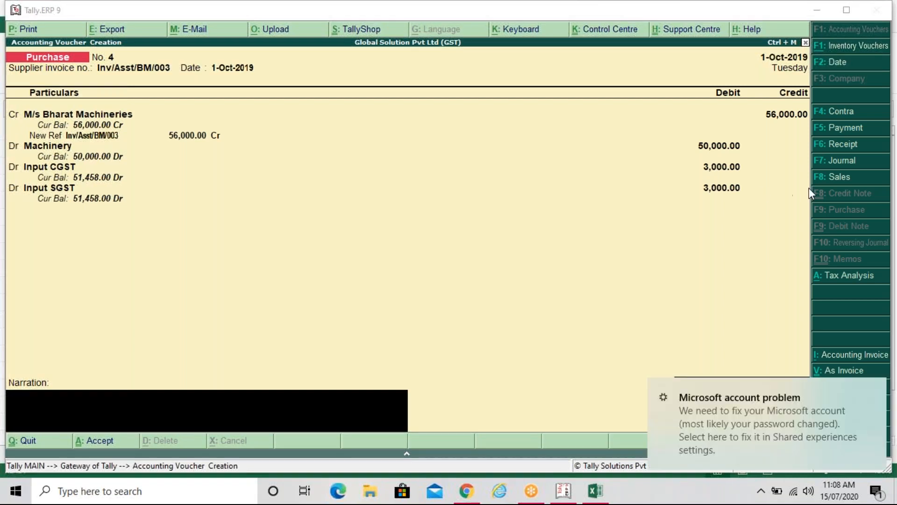
mouse_move(859, 406)
click(386, 409)
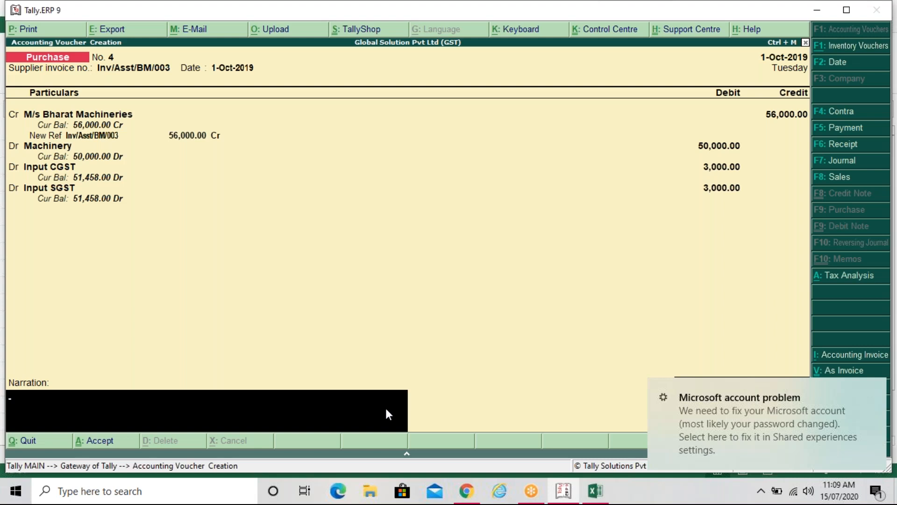
Save Purchase voucher No. 4 without a narration and dismiss the Shared experiences settings page.
key(Return)
key(Return)
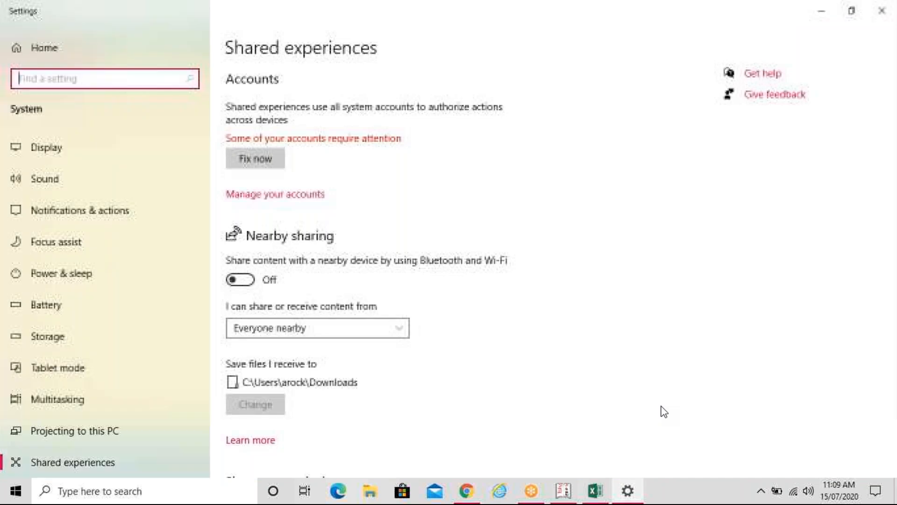
click(880, 17)
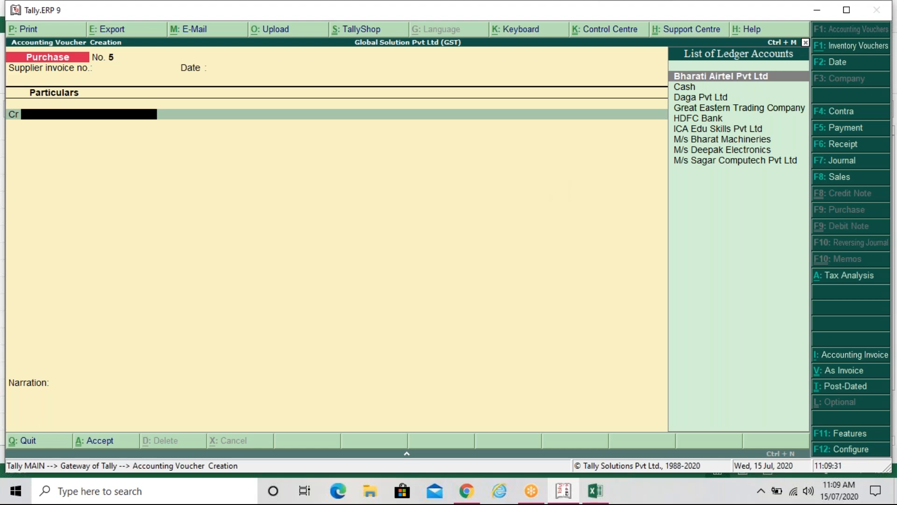
Review saved Purchase voucher No. 4, then close the voucher entry screen.
key(Page_Up)
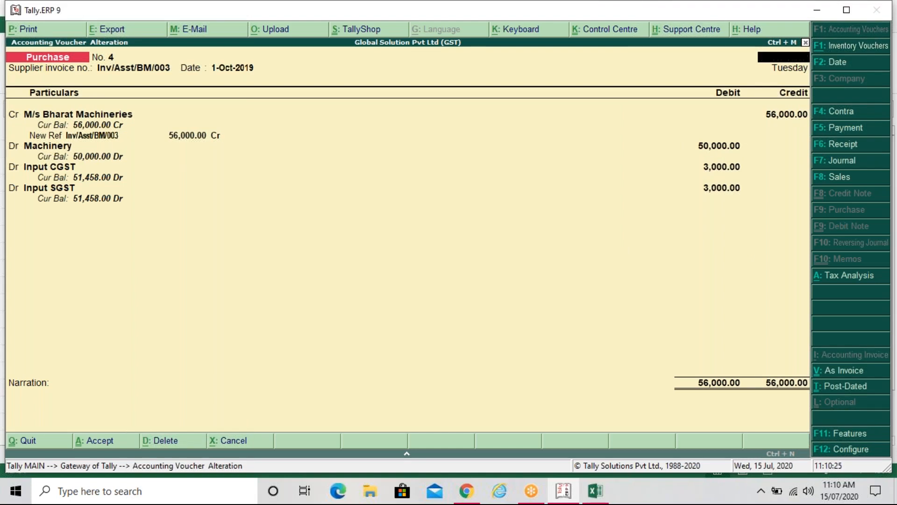
key(Escape)
key(y)
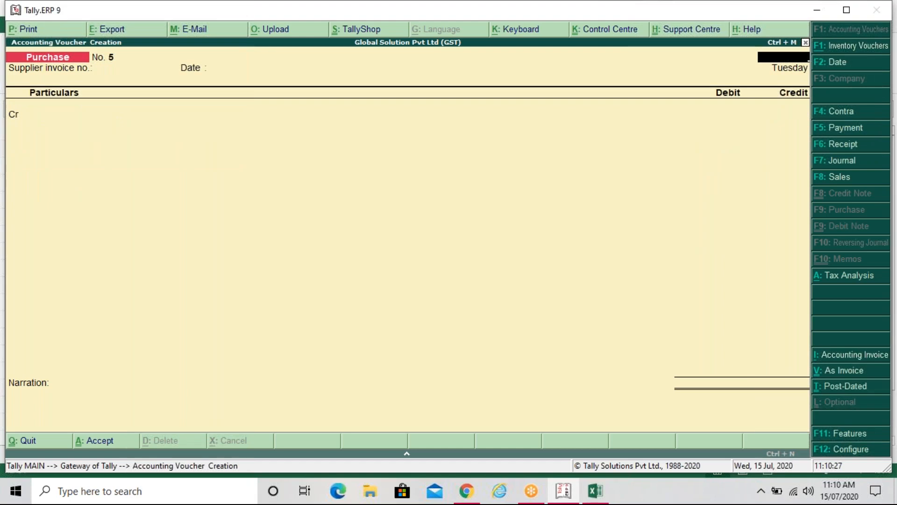
key(Escape)
key(y)
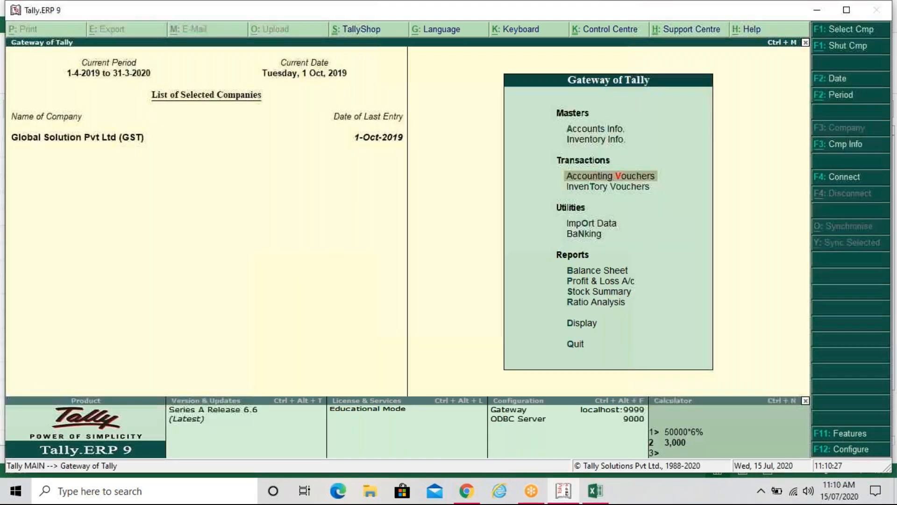
Quit Tally.ERP 9 and select empty cell J3 in Excel's Book1 sheet.
key(Escape)
key(n)
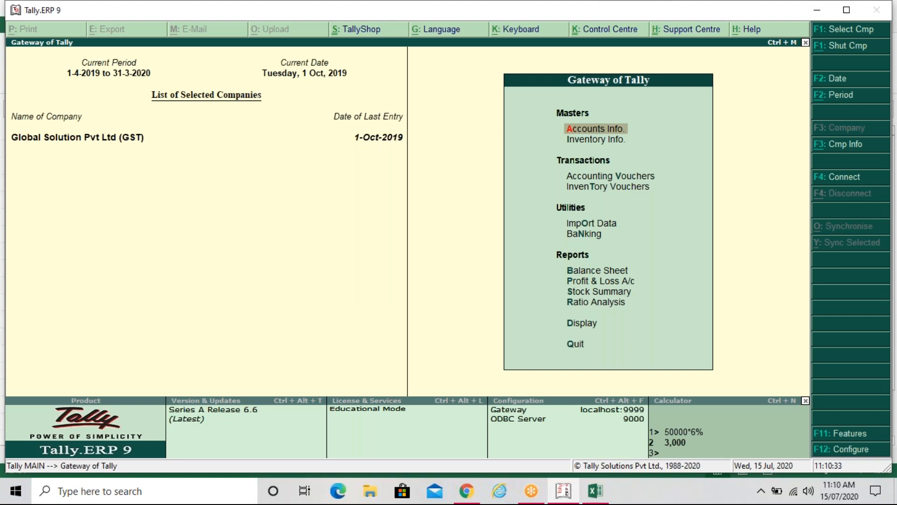
key(Escape)
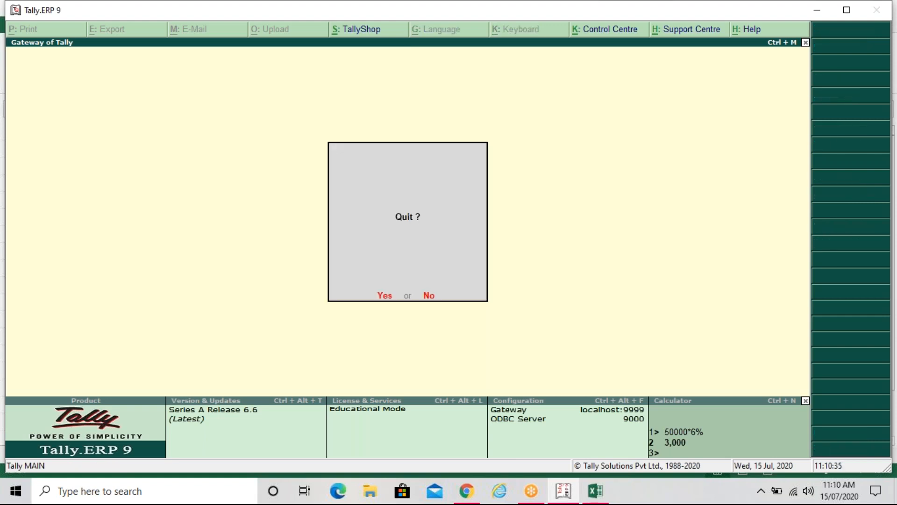
key(y)
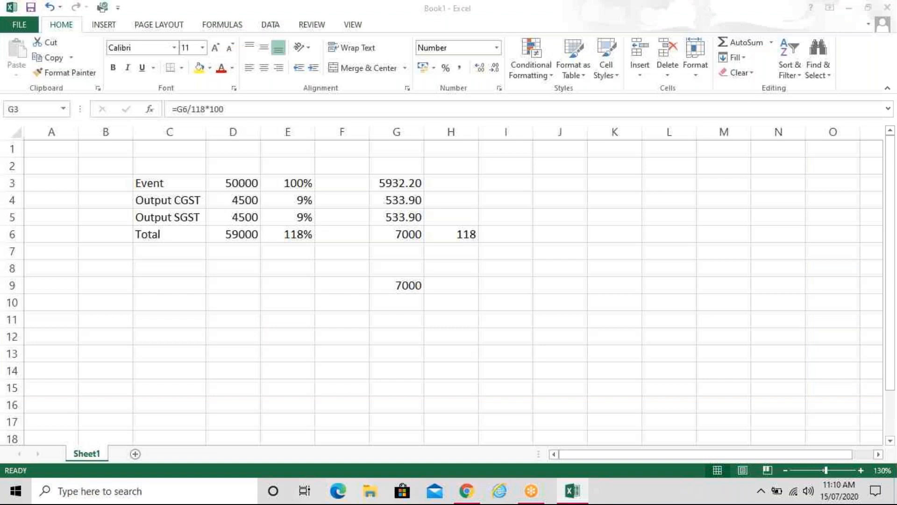
key(Right)
key(Right)
key(Right)
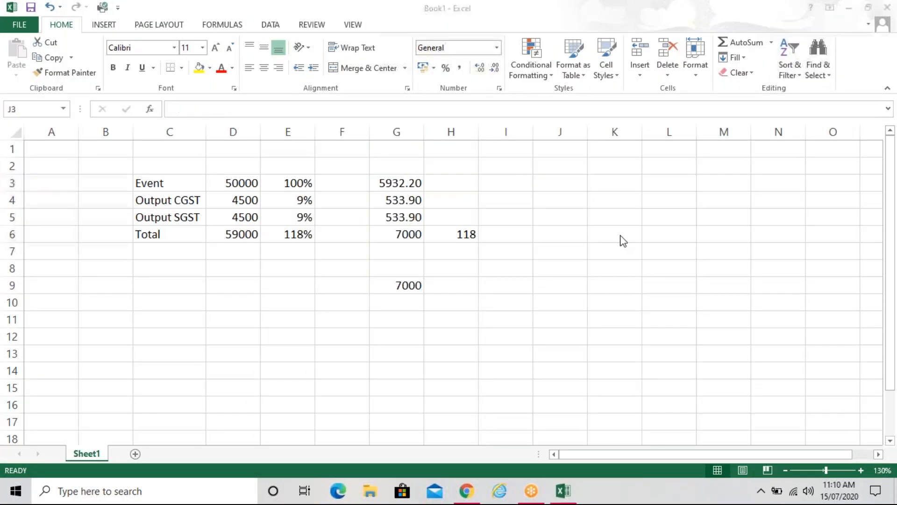